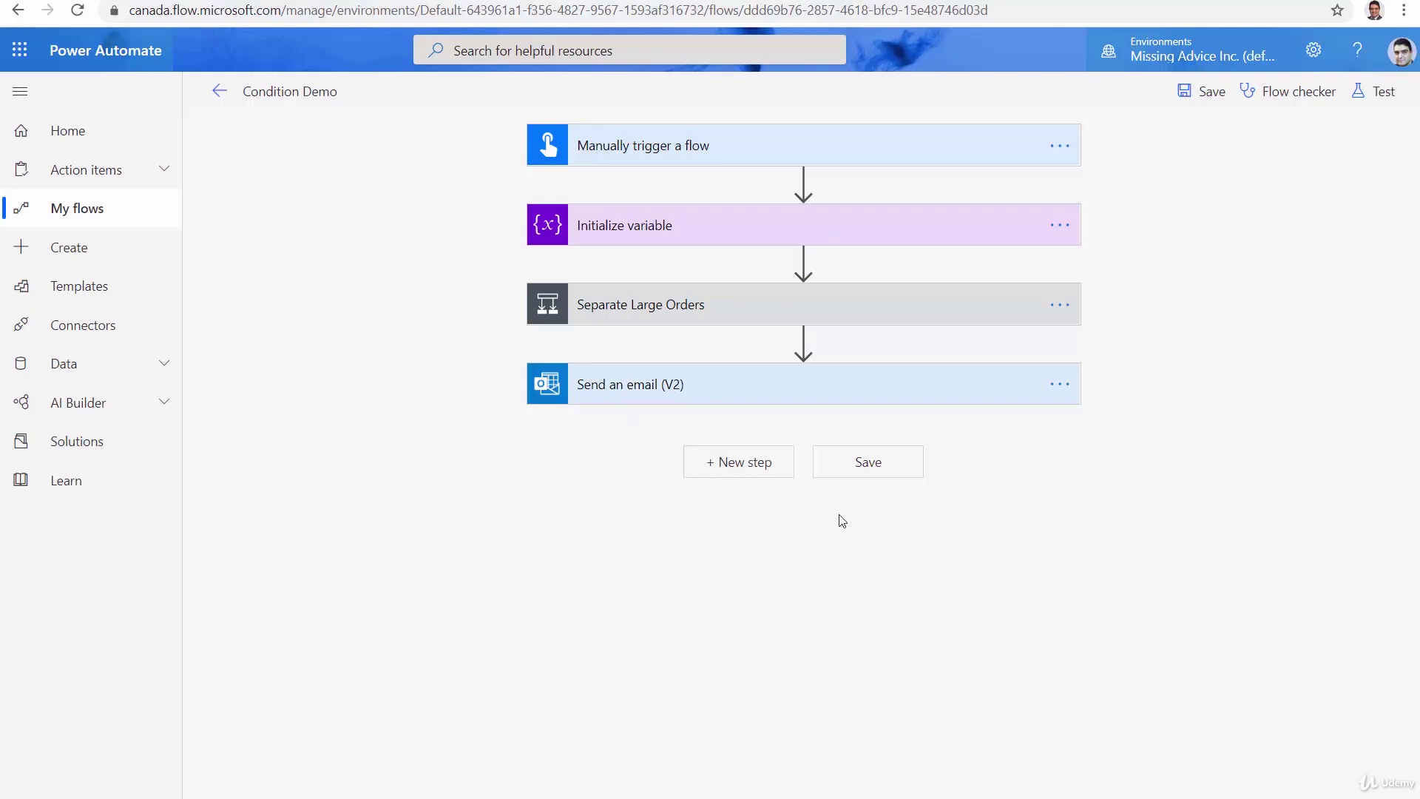
Step: Check the trigger's Order Item, Category and Amount inputs, then append a Switch control after Send an email (V2)
click(750, 162)
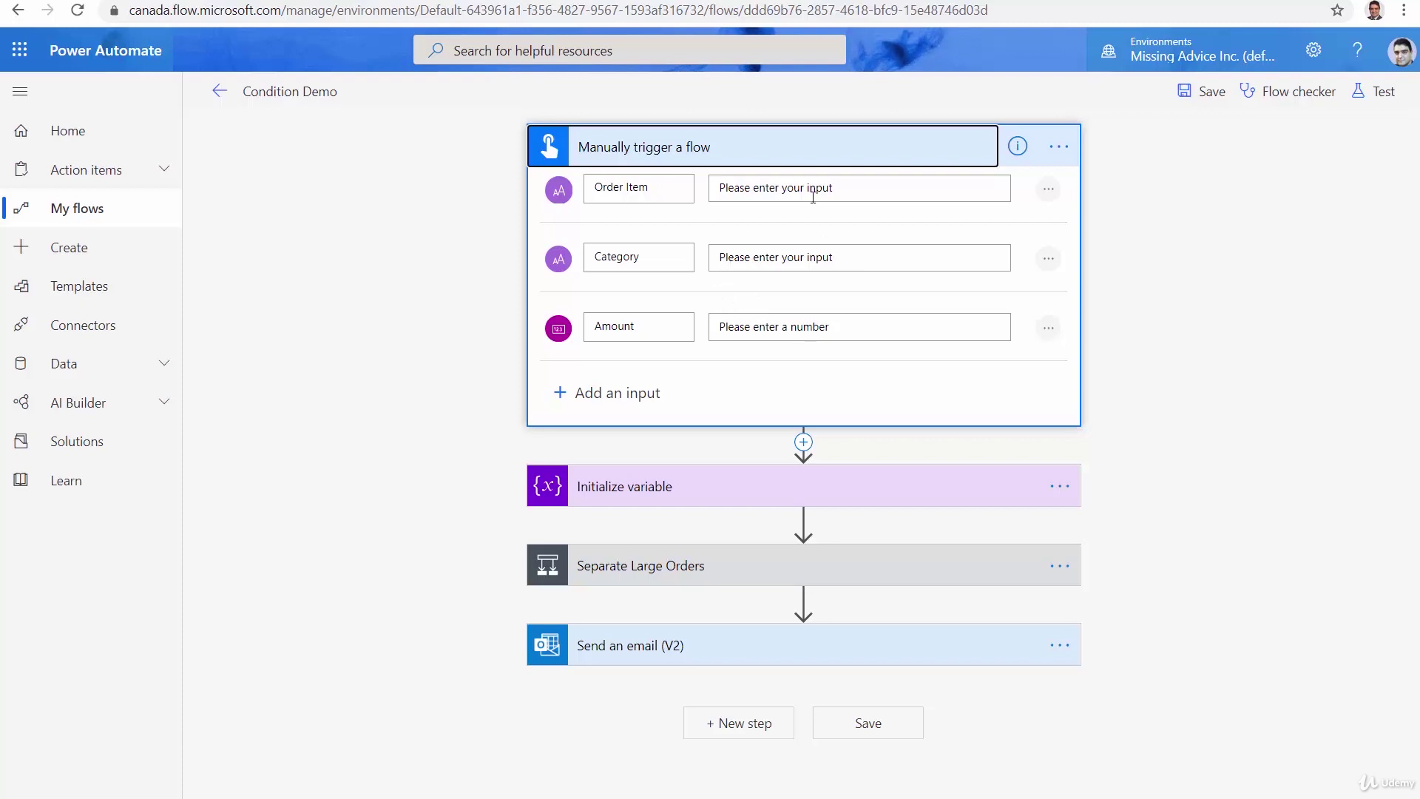
click(820, 159)
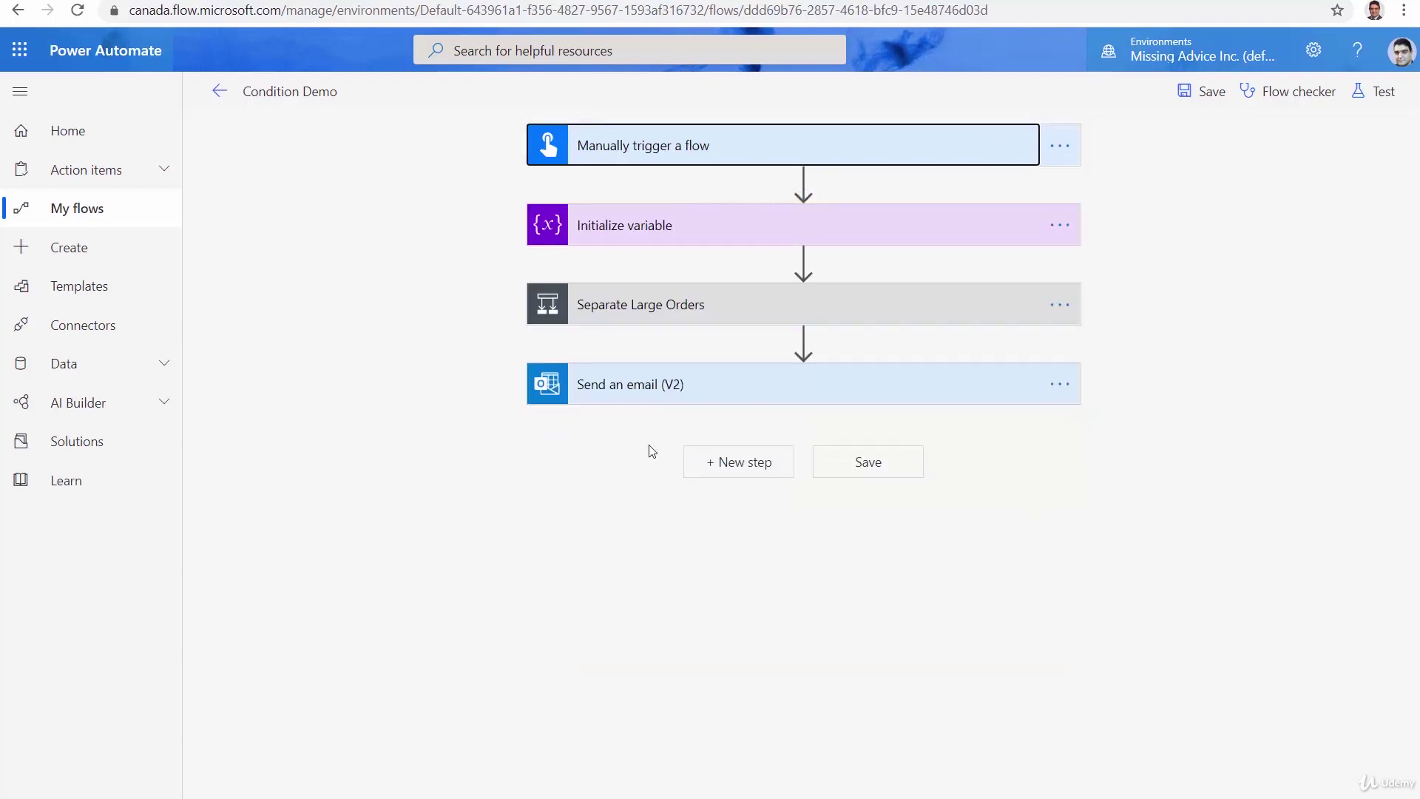
click(749, 472)
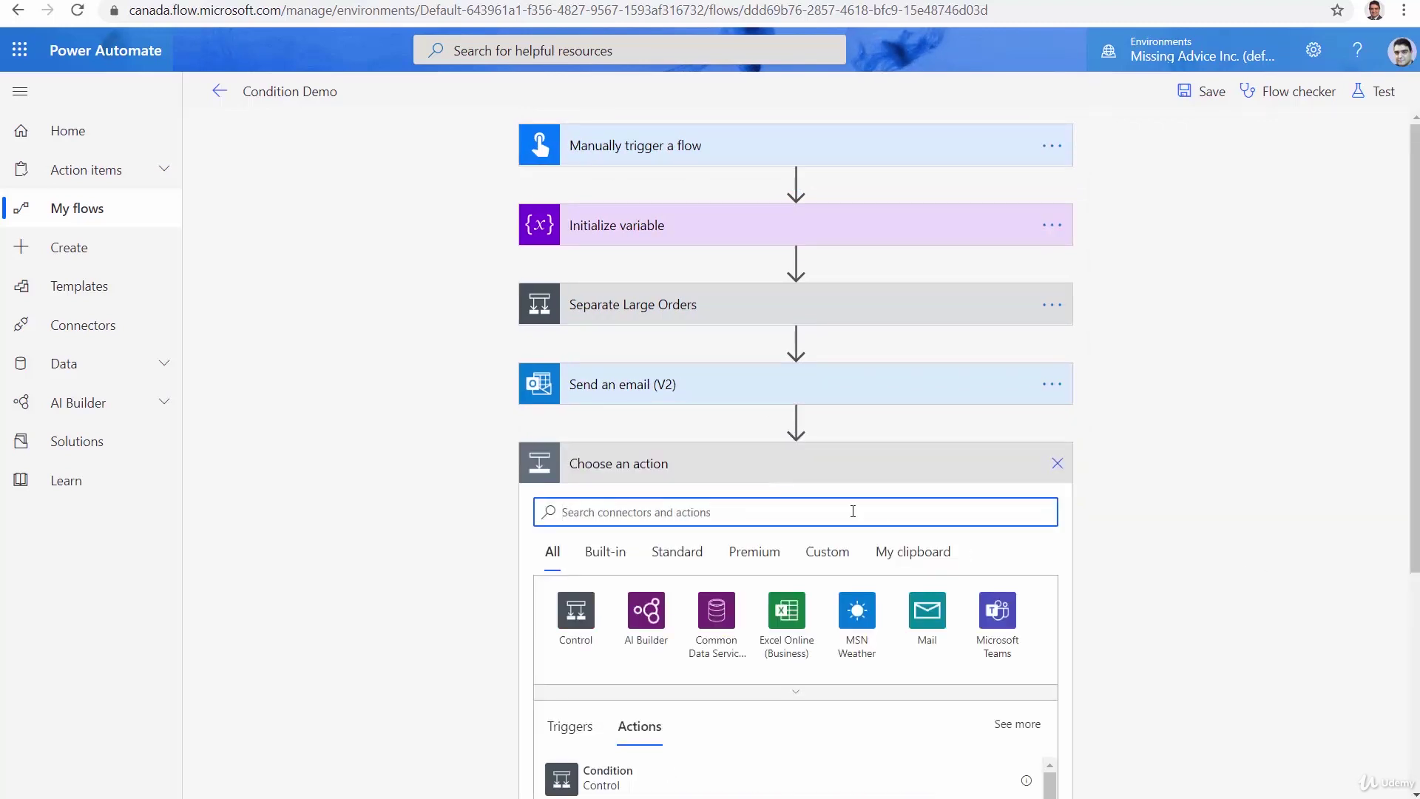
text(Switch)
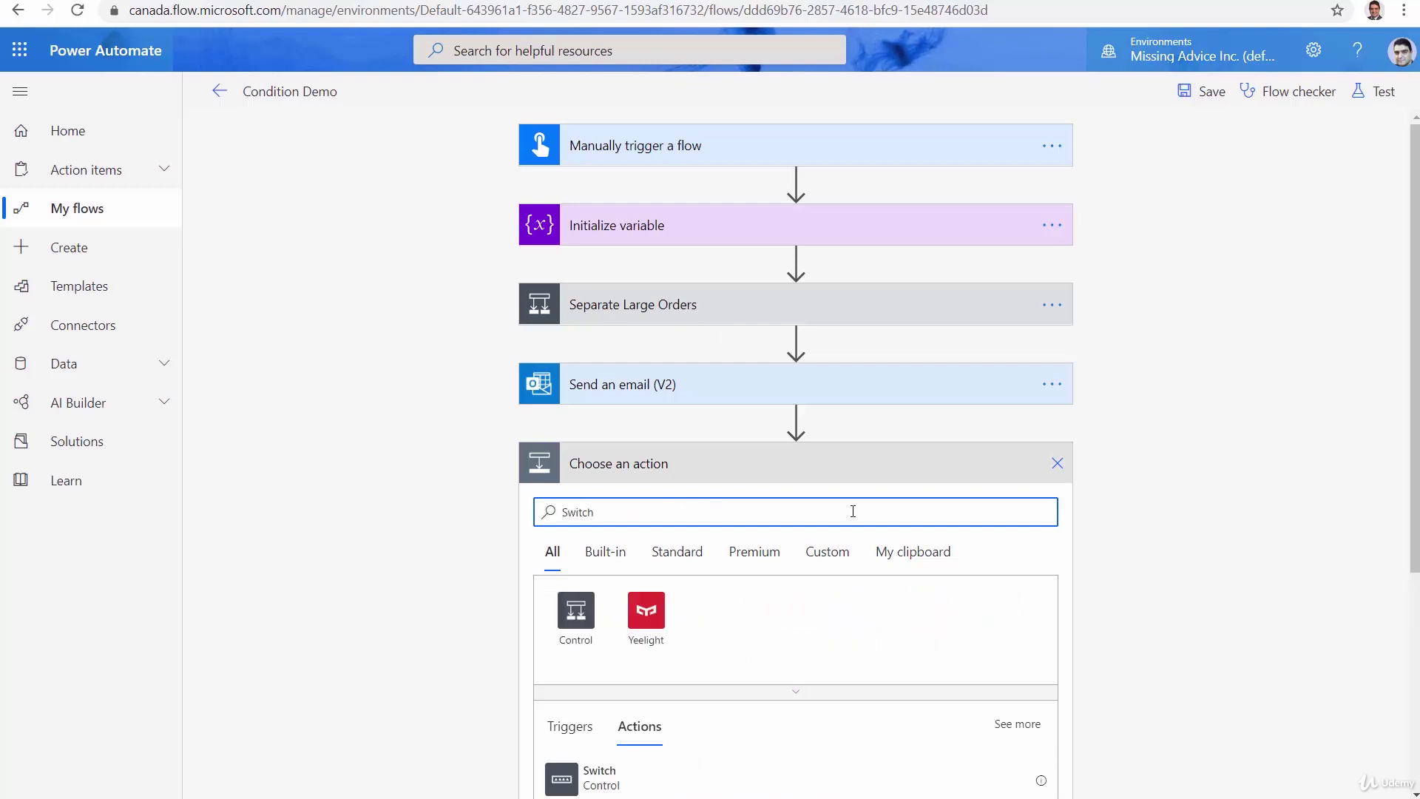
scroll(1131, 526, down, 3)
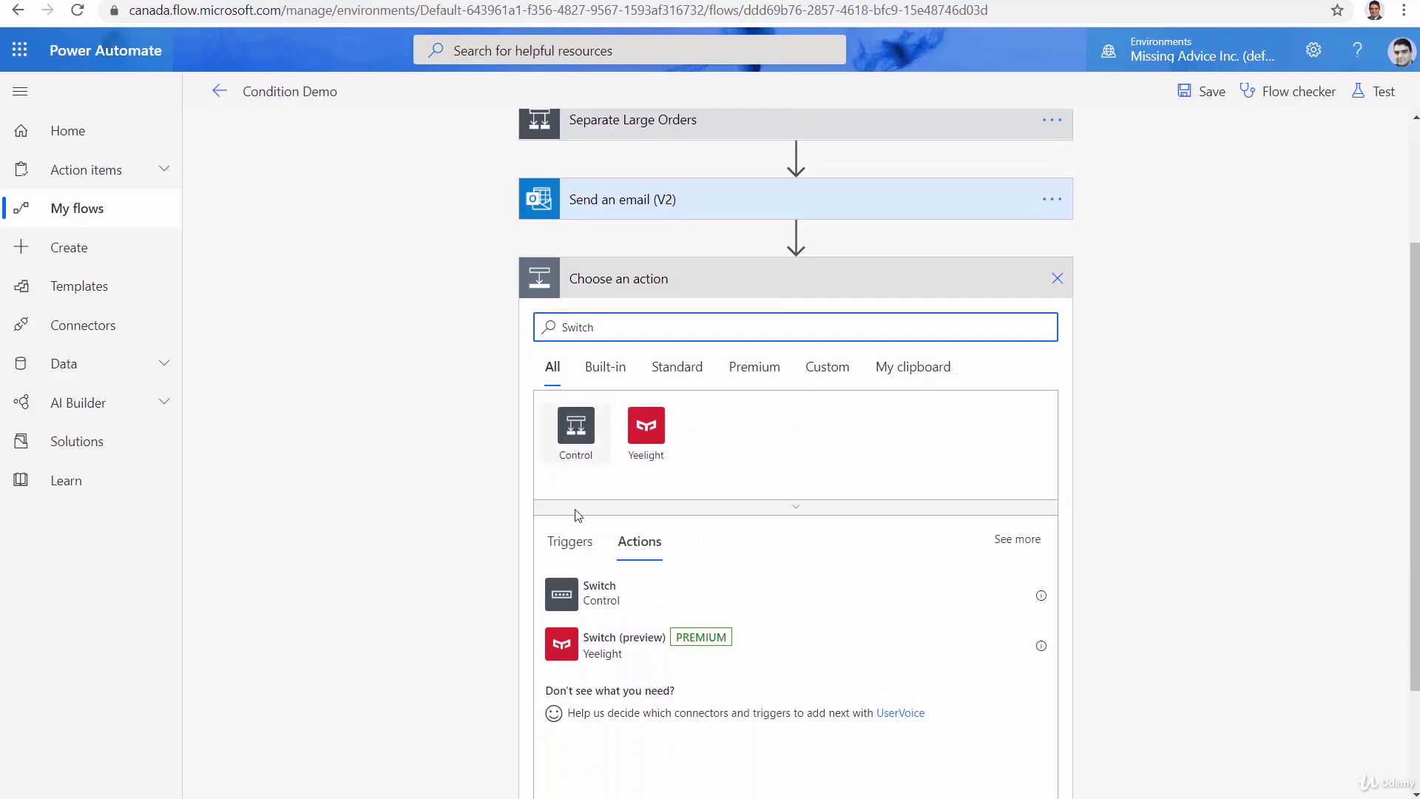
click(591, 599)
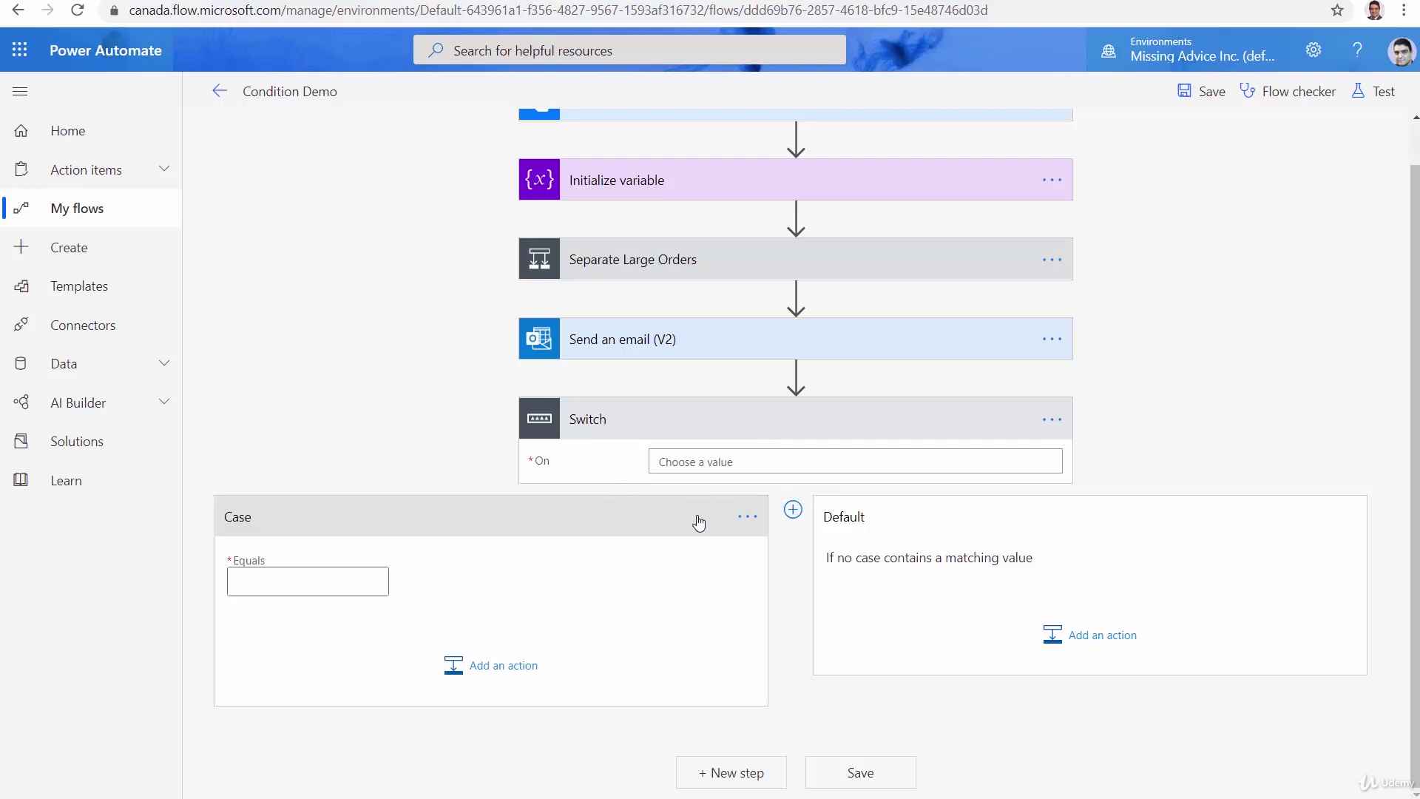
Step: Set the Switch's On value to the Category input and its first case to Electronics
click(706, 465)
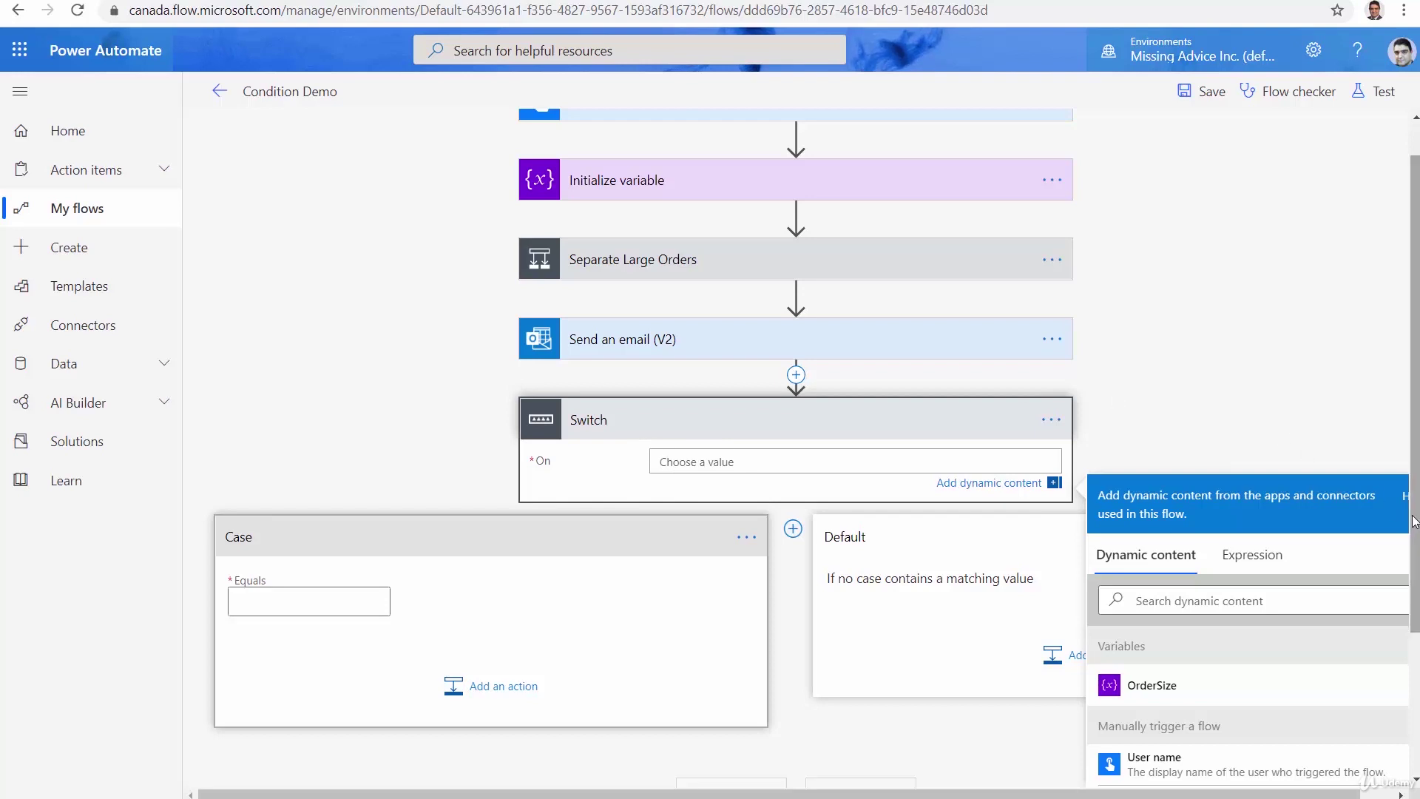
scroll(1405, 518, down, 3)
scroll(1245, 658, down, 6)
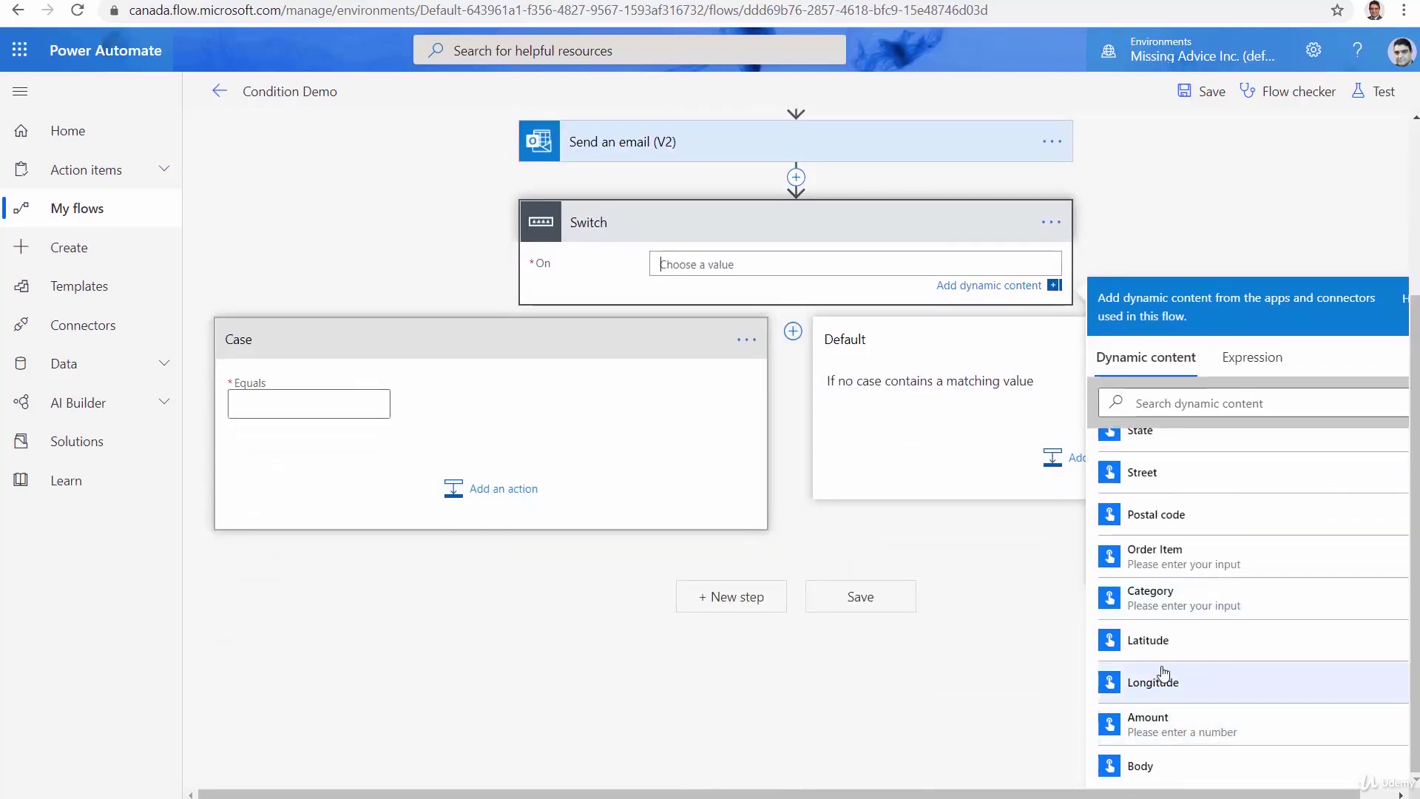
click(1167, 613)
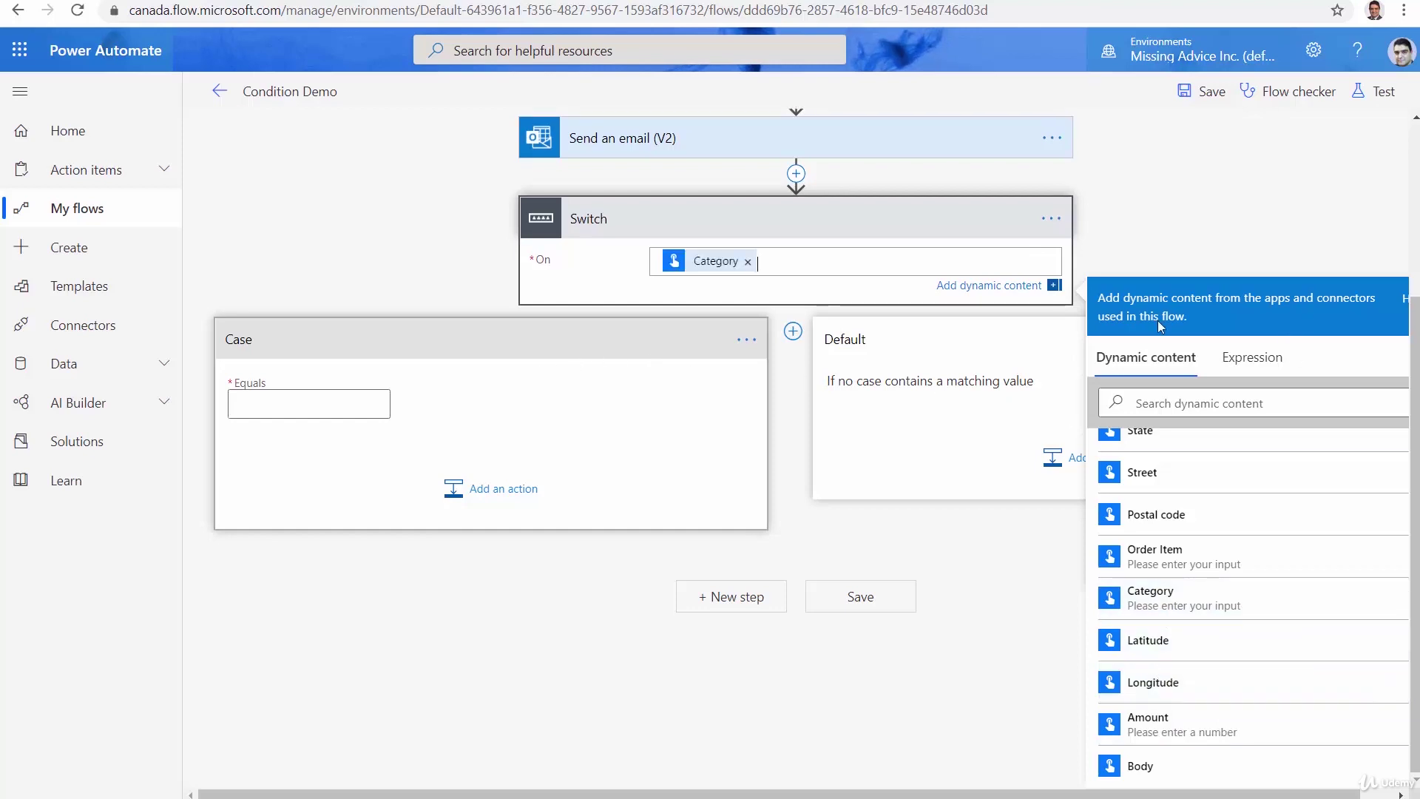
click(285, 402)
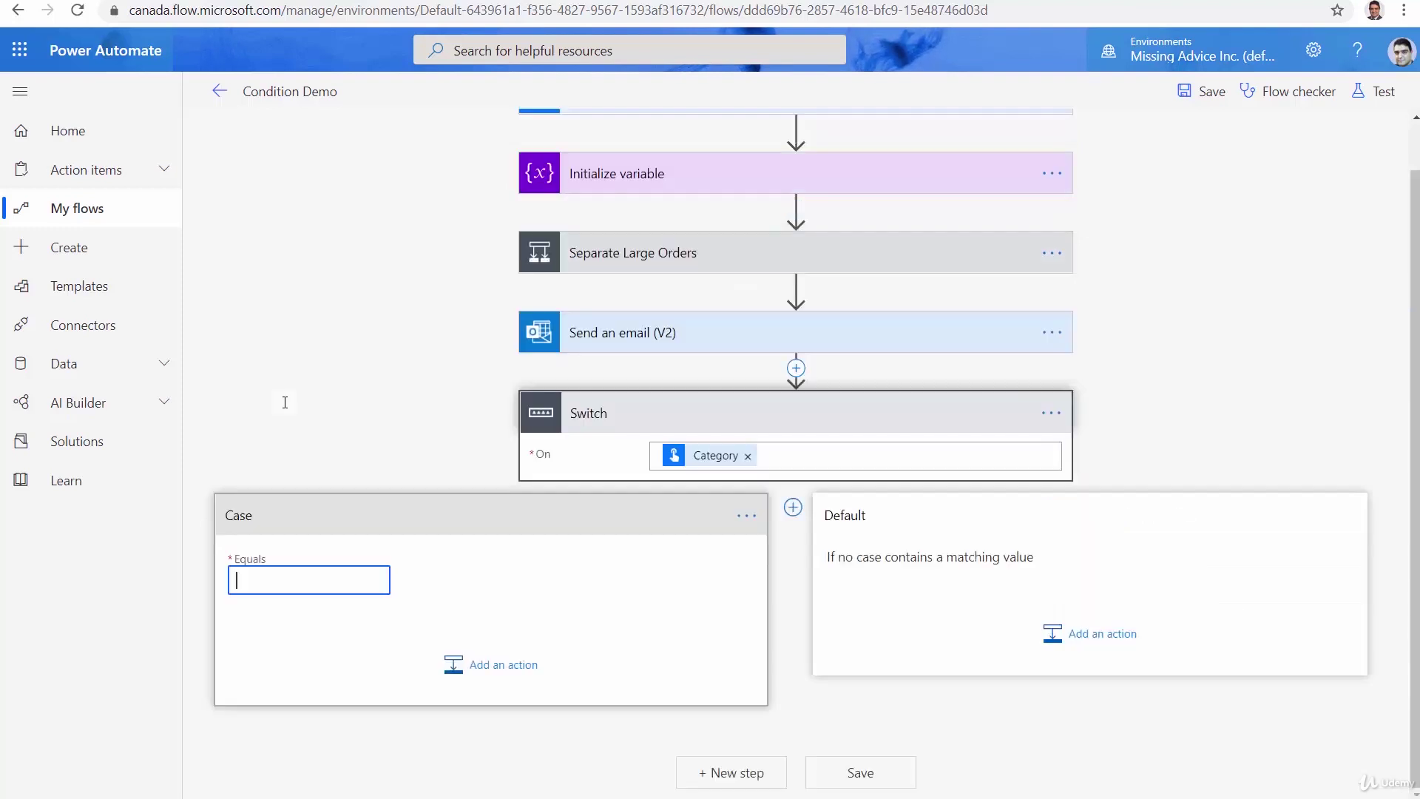
text(Electronics)
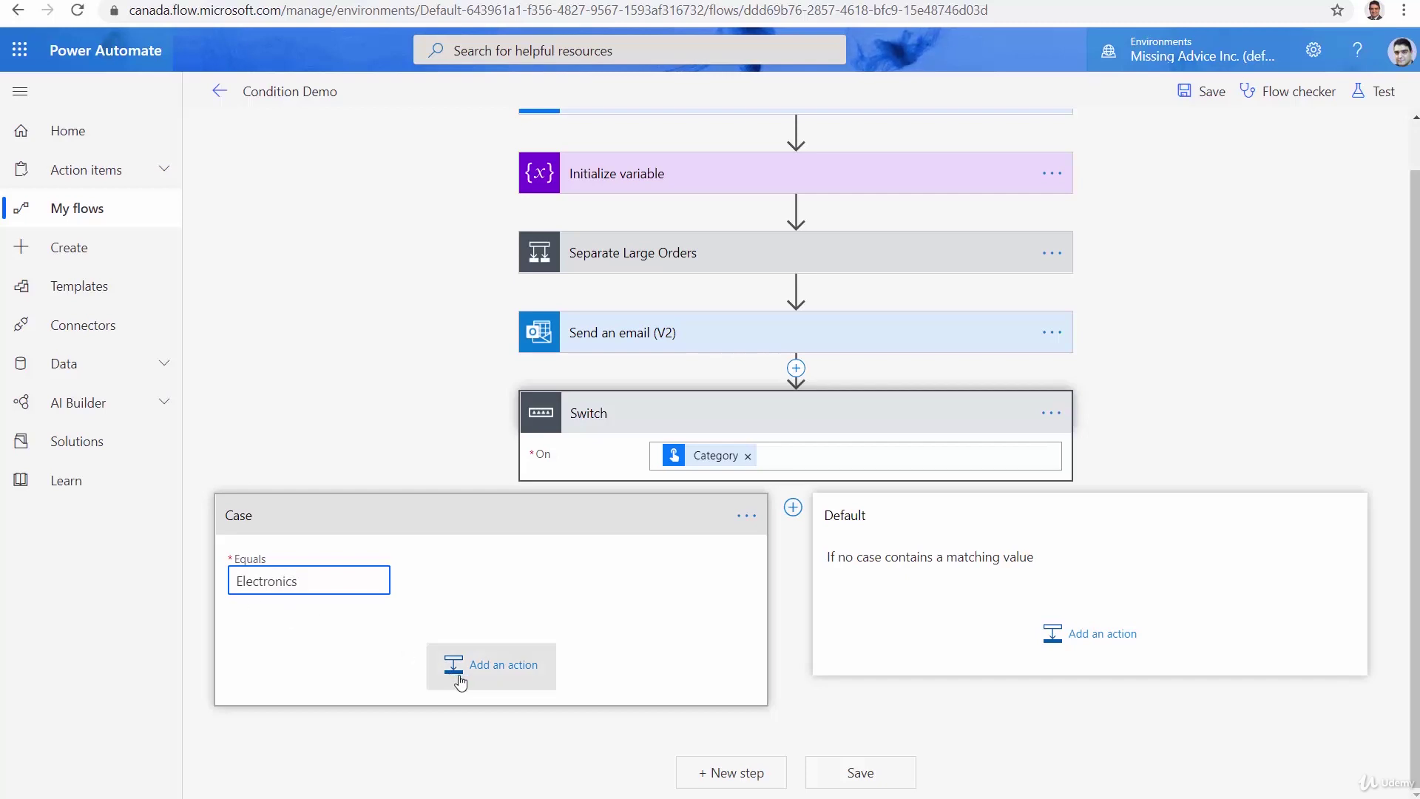
Step: Insert an Initialize variable action between Send an email and the Switch
click(796, 368)
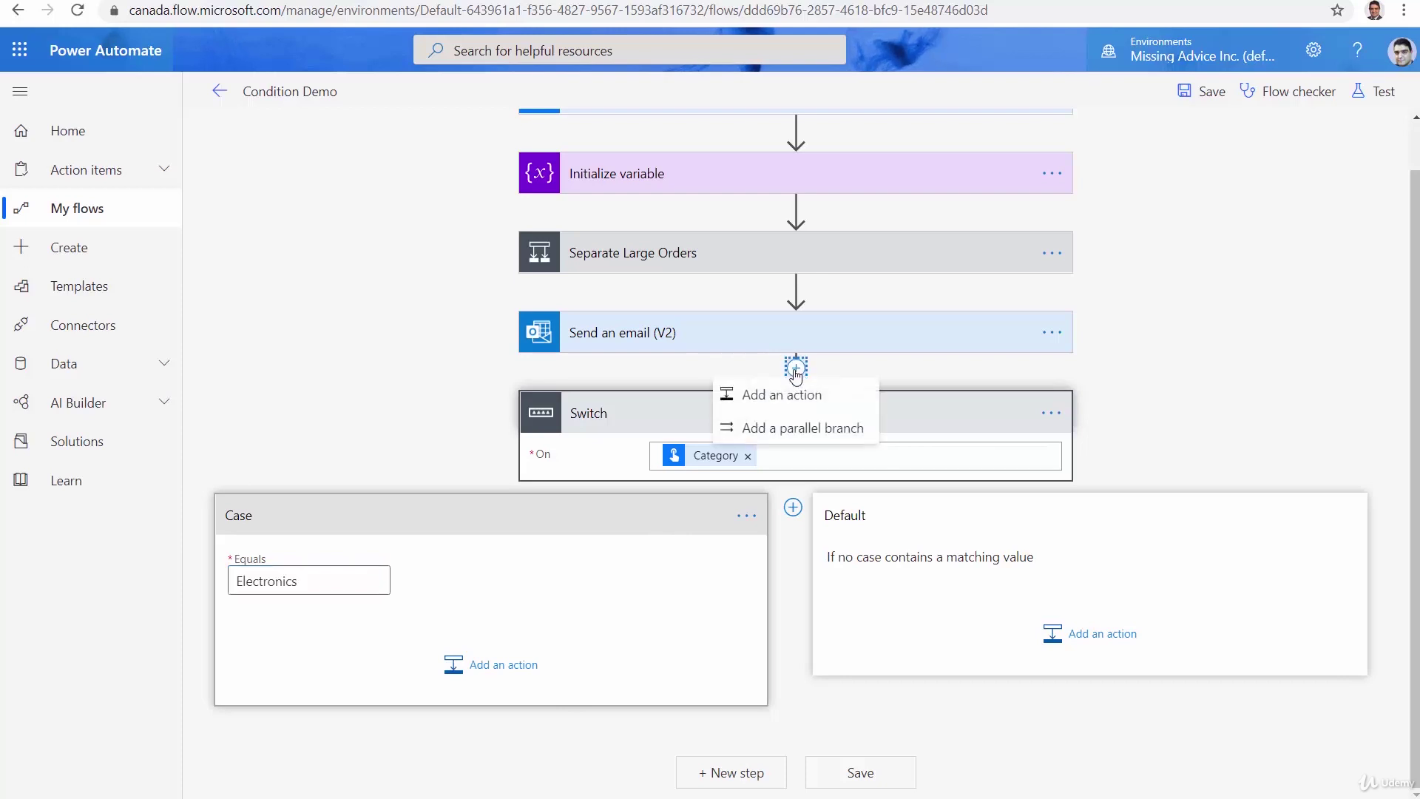
click(769, 393)
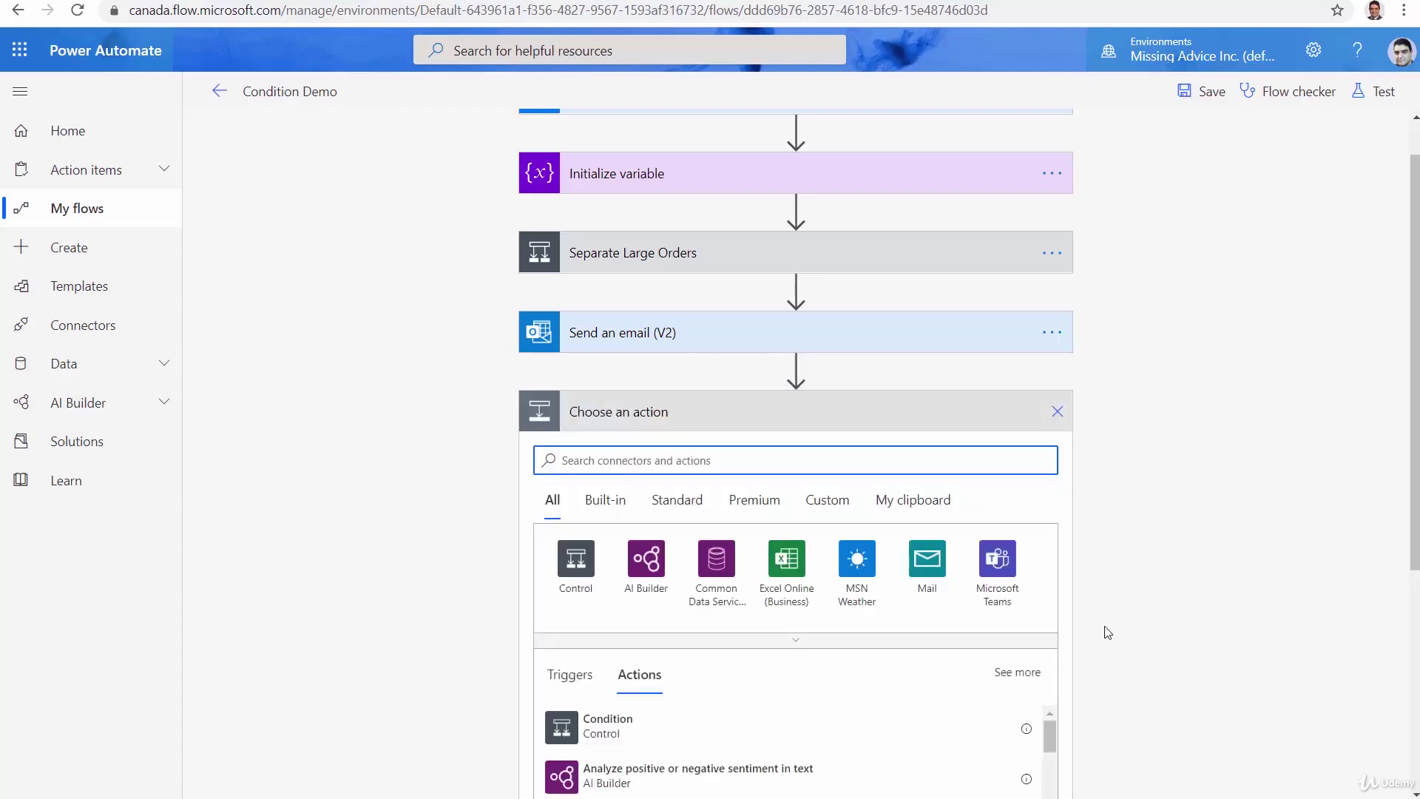
text(Initiali)
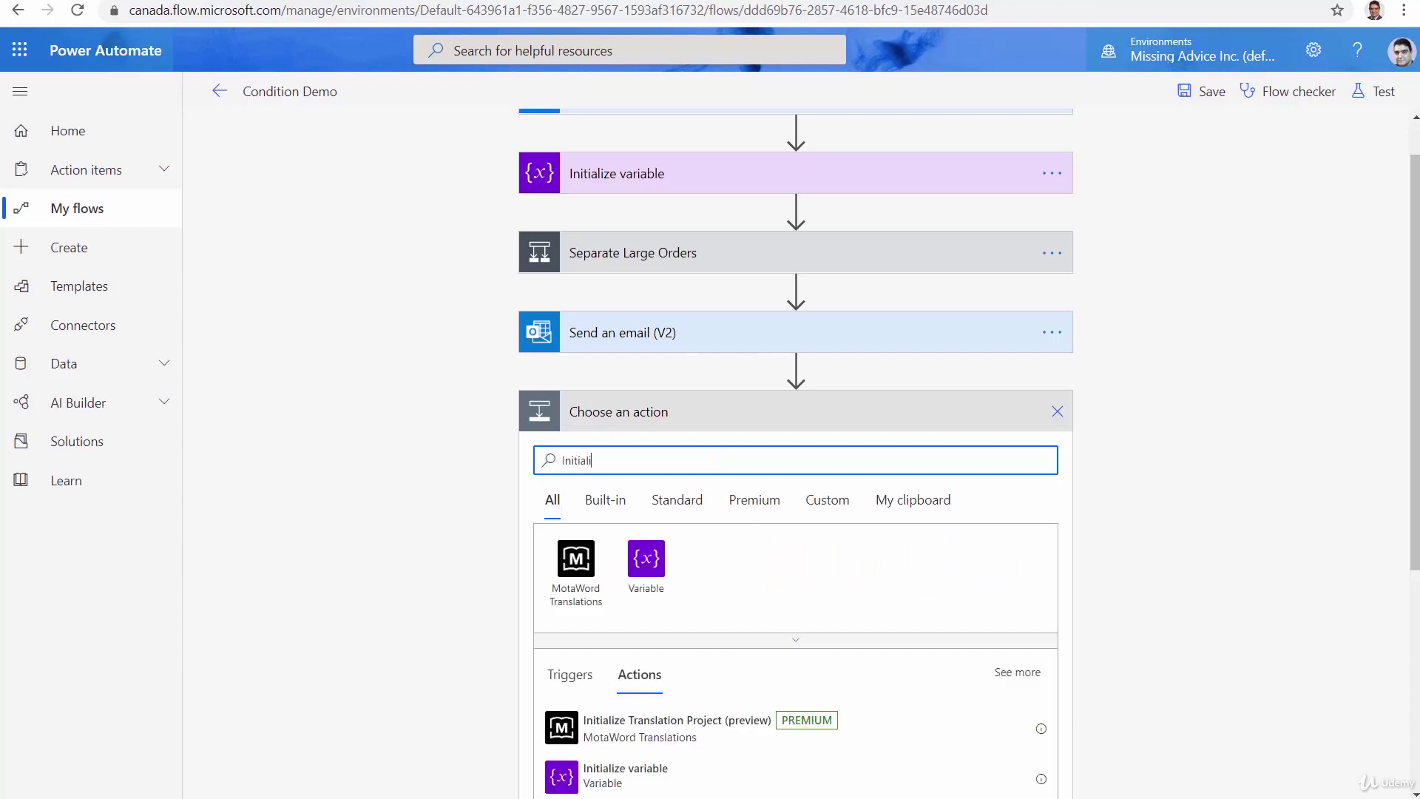
click(585, 773)
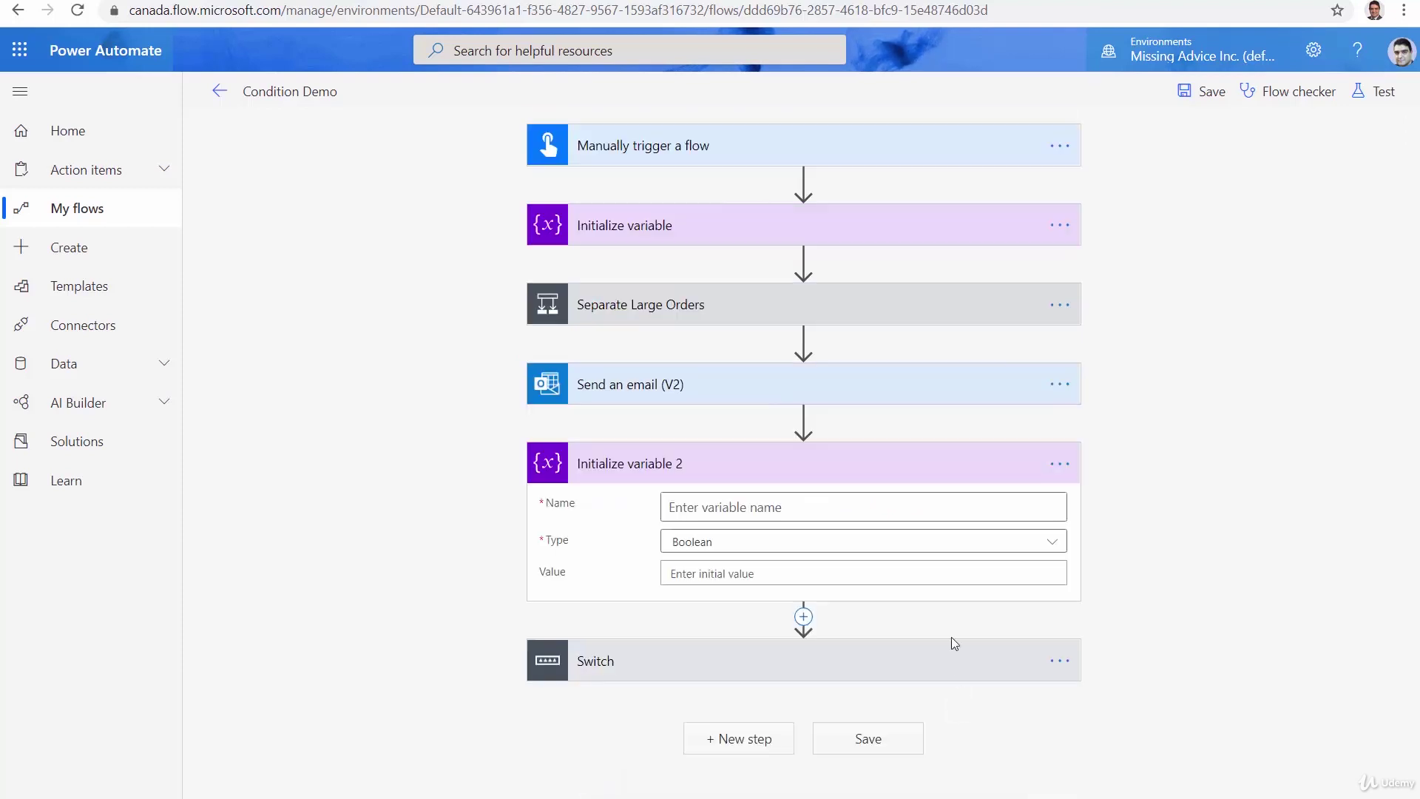
Step: Rename the new step to Initialize shipping method
click(1060, 466)
click(1128, 495)
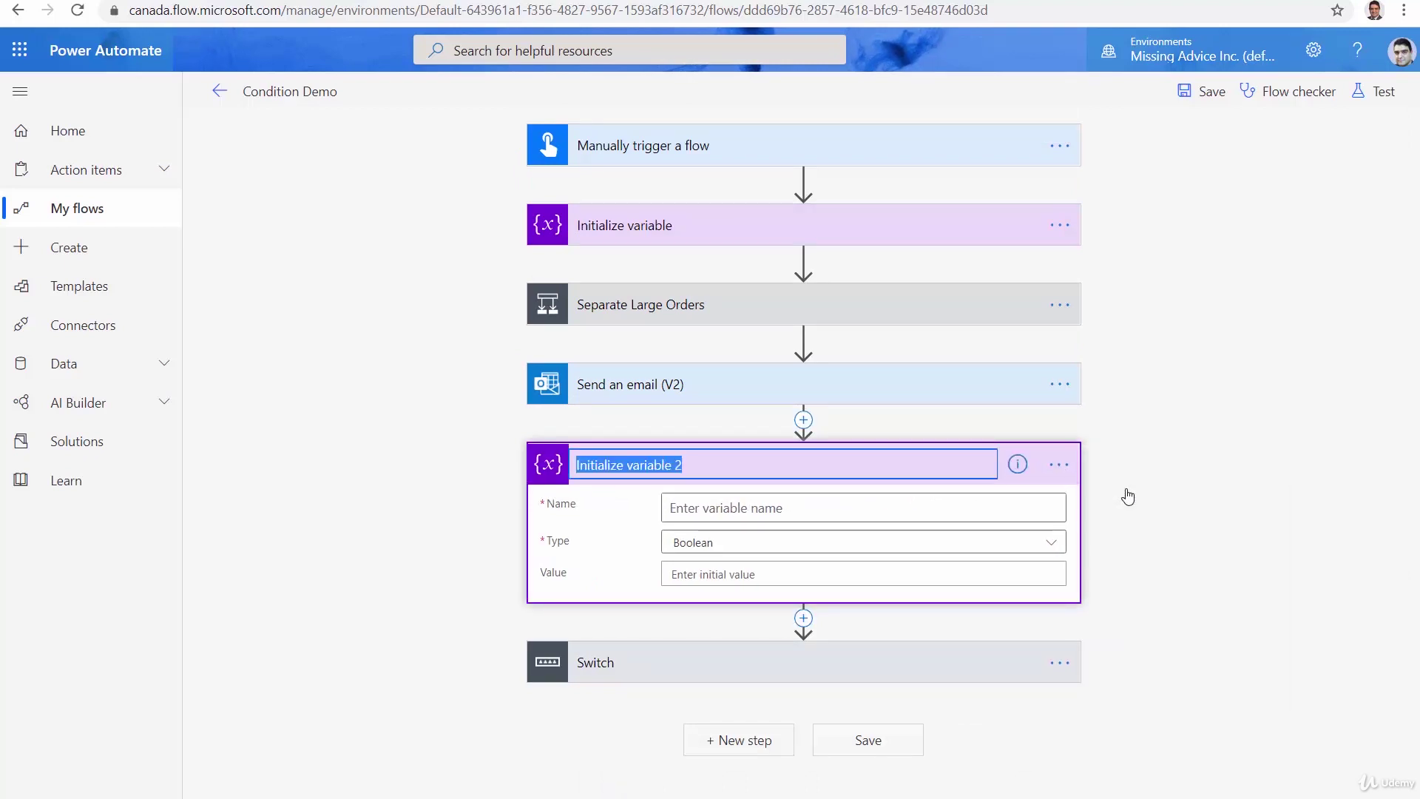
key(End)
key(ctrl+shift+Left)
key(ctrl+shift+Left)
text(shipping method)
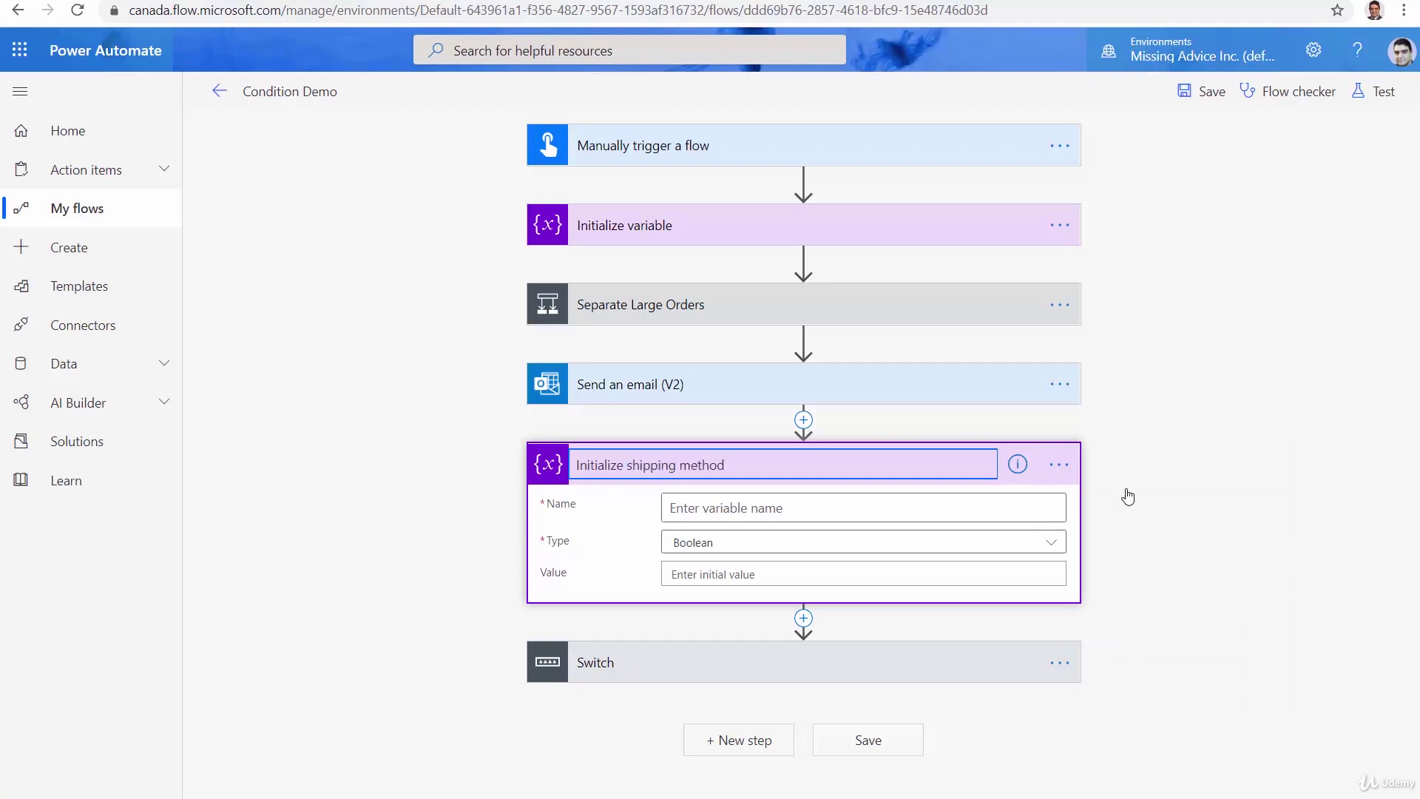
Step: Declare the variable as ShippingMethod with type String
click(838, 510)
text(ShippingMethod)
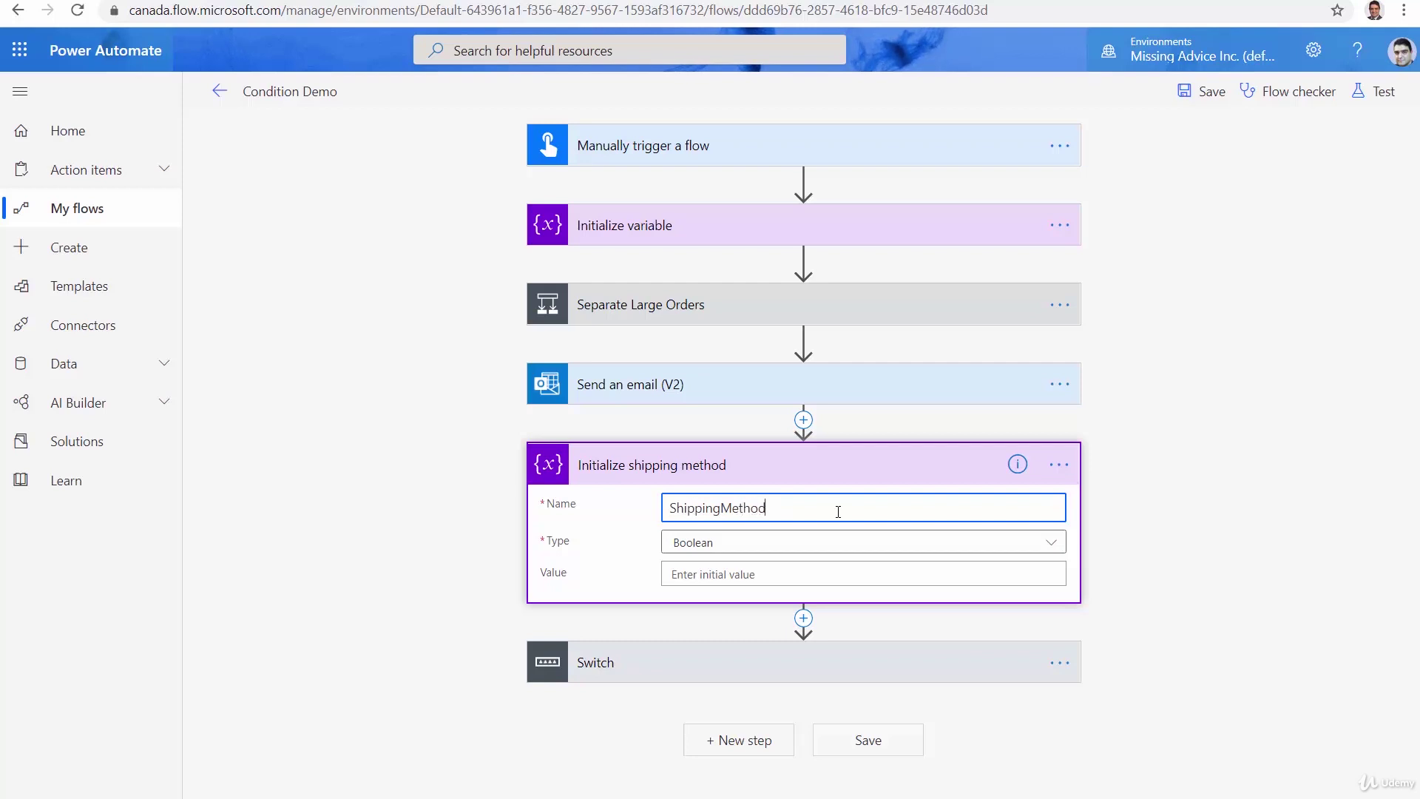
click(837, 550)
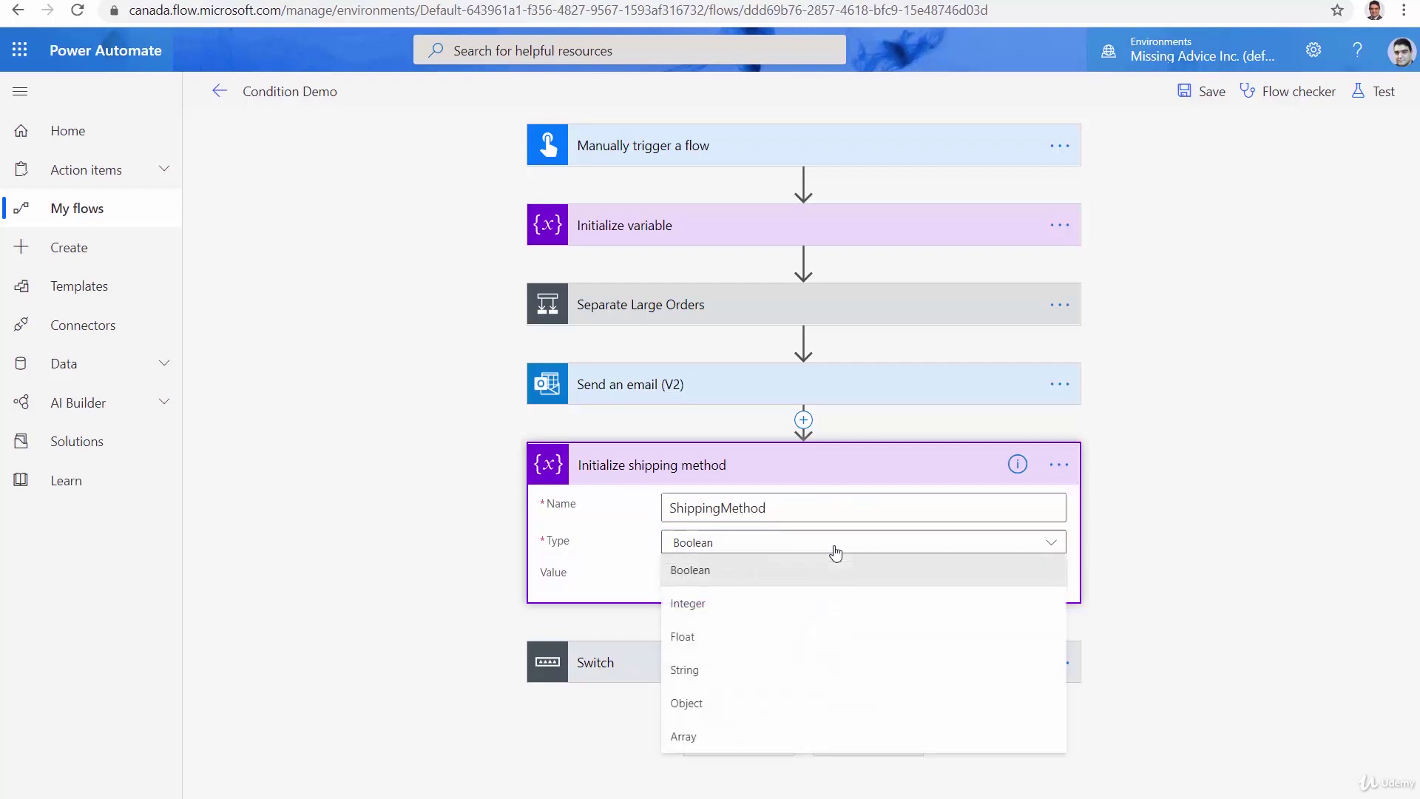
click(713, 673)
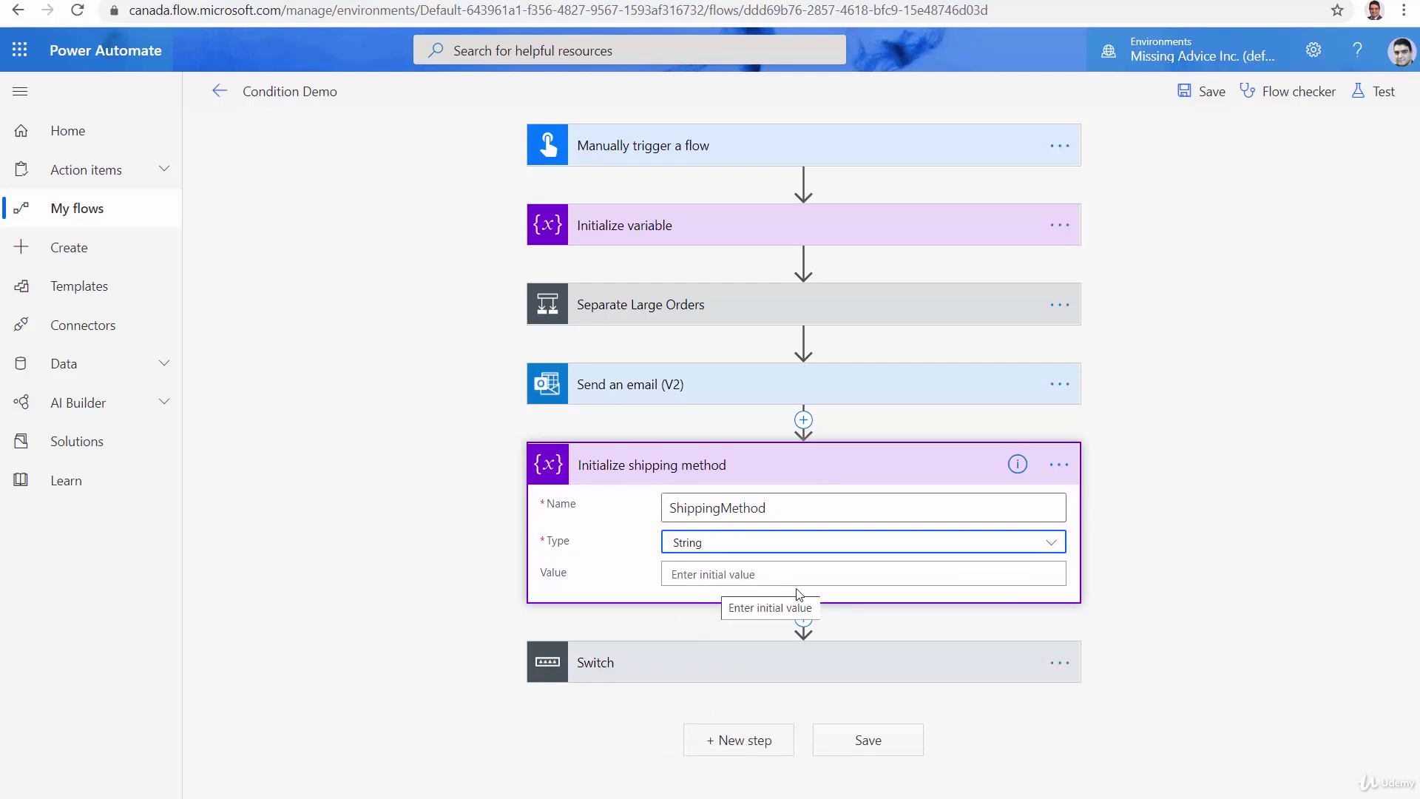
Step: Add a Set variable action inside the Electronics case
click(687, 679)
scroll(958, 631, down, 1)
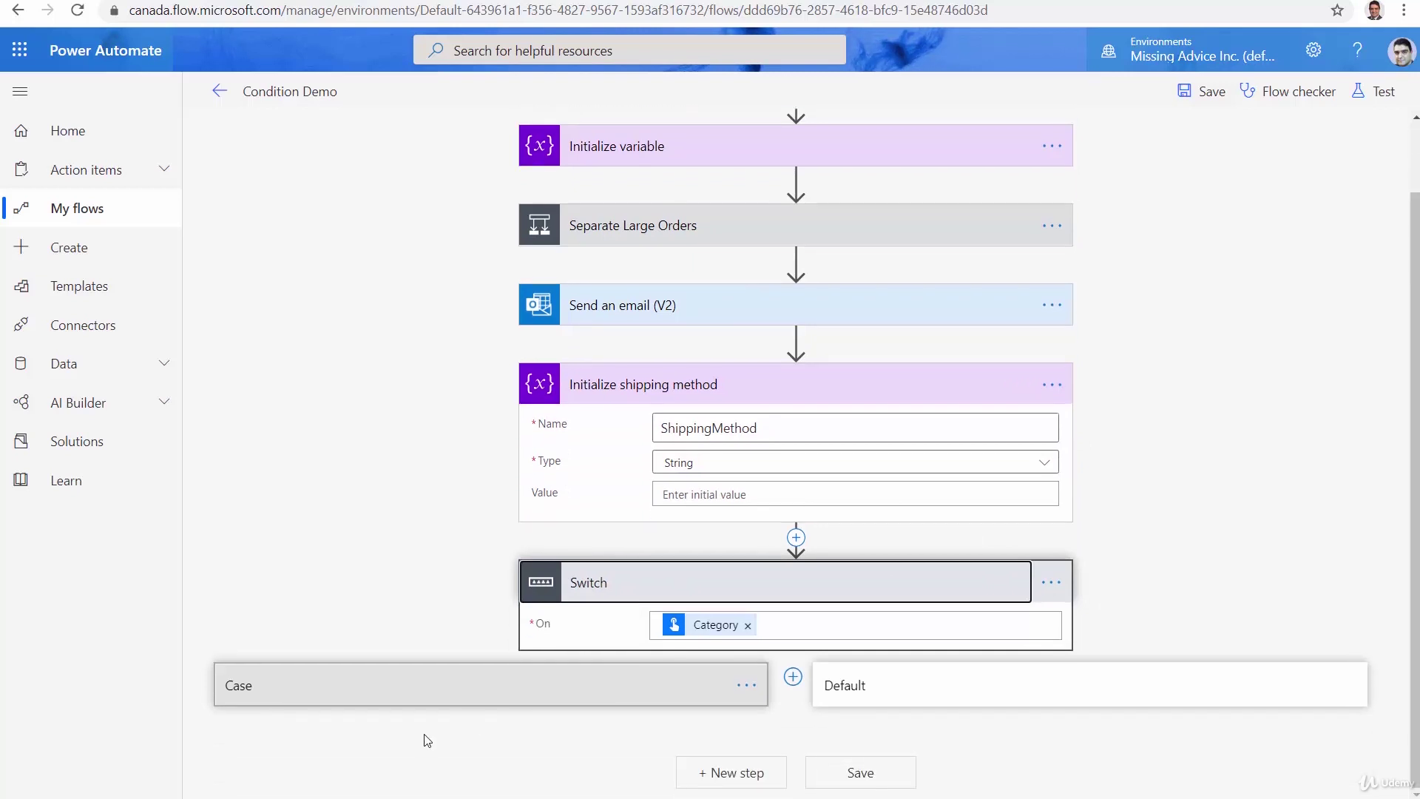
click(458, 690)
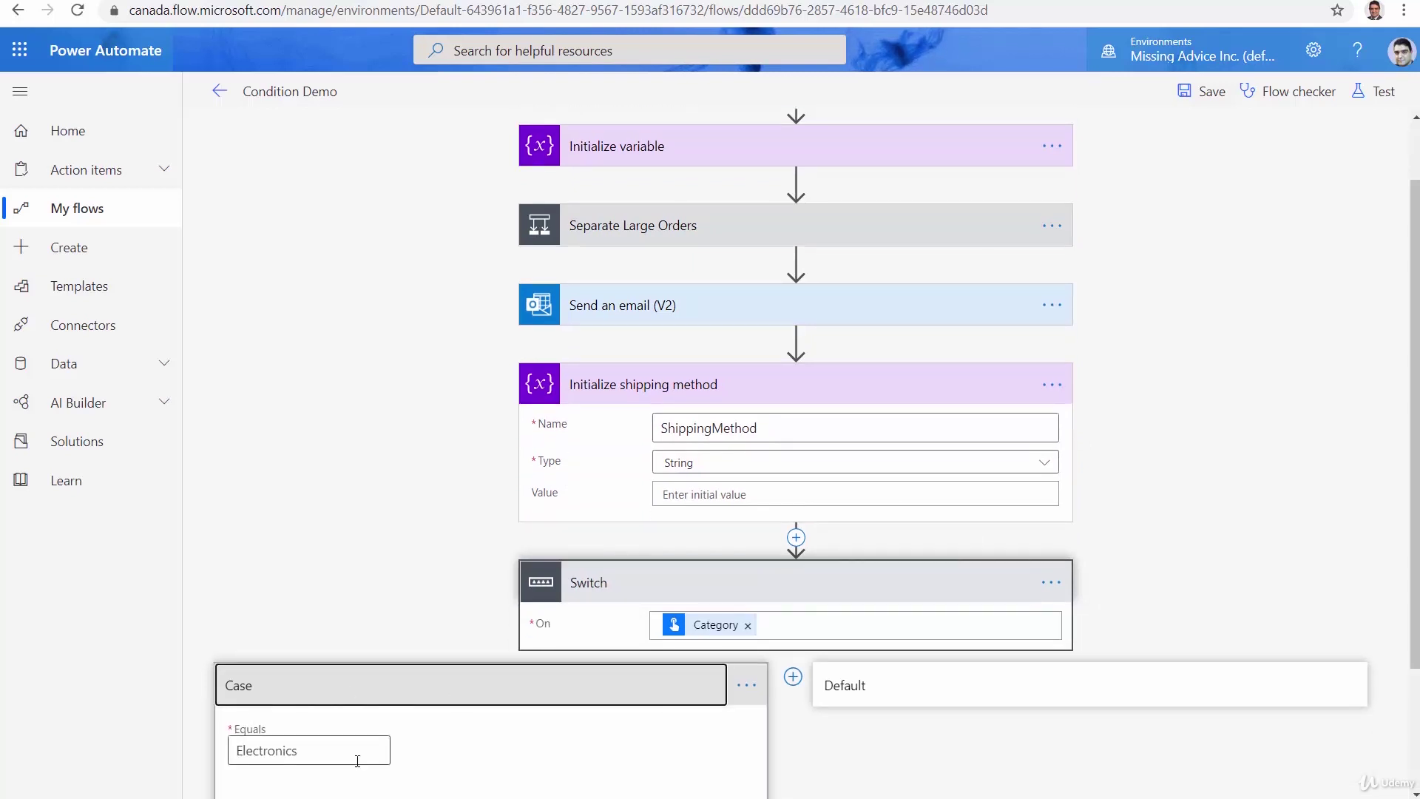
scroll(329, 773, down, 2)
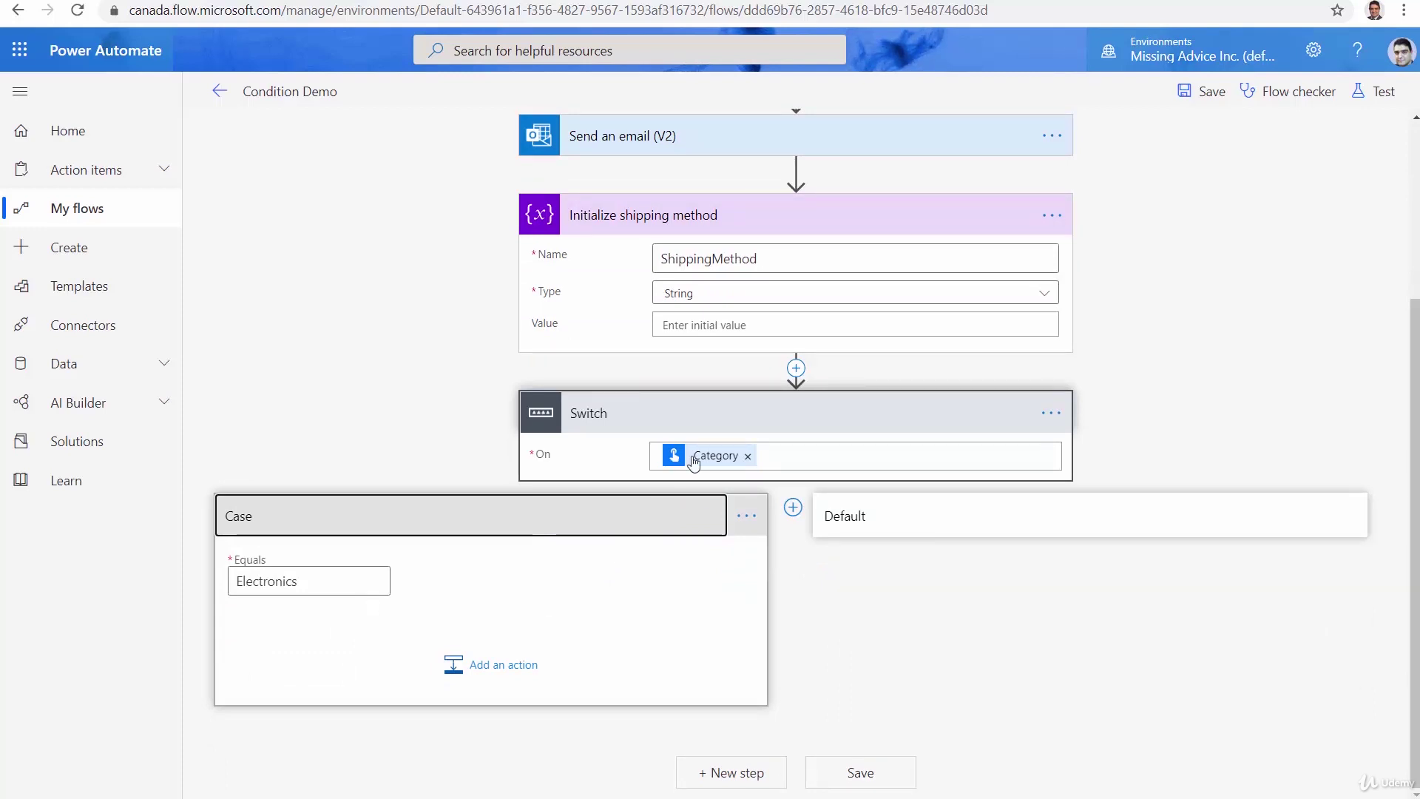
click(470, 669)
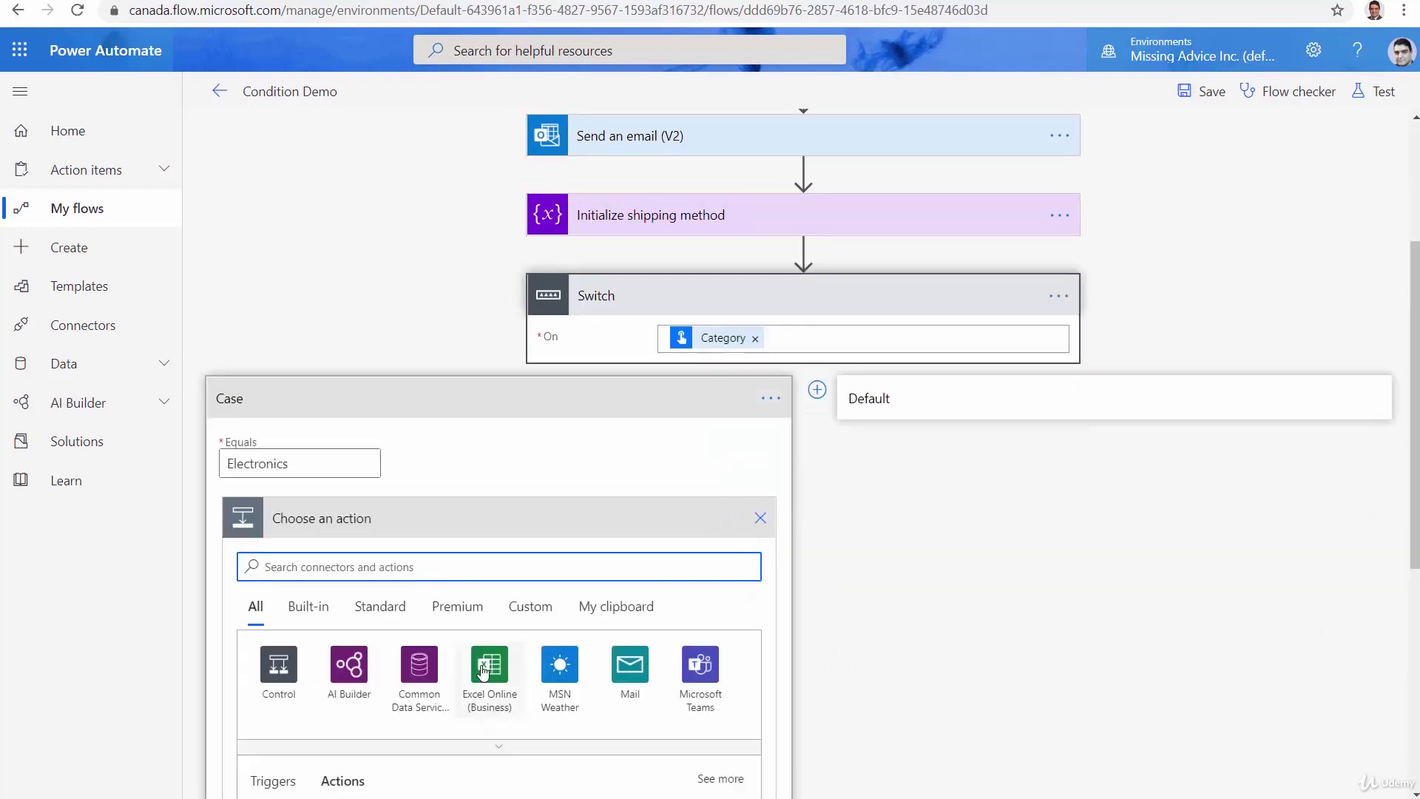
text(Set var)
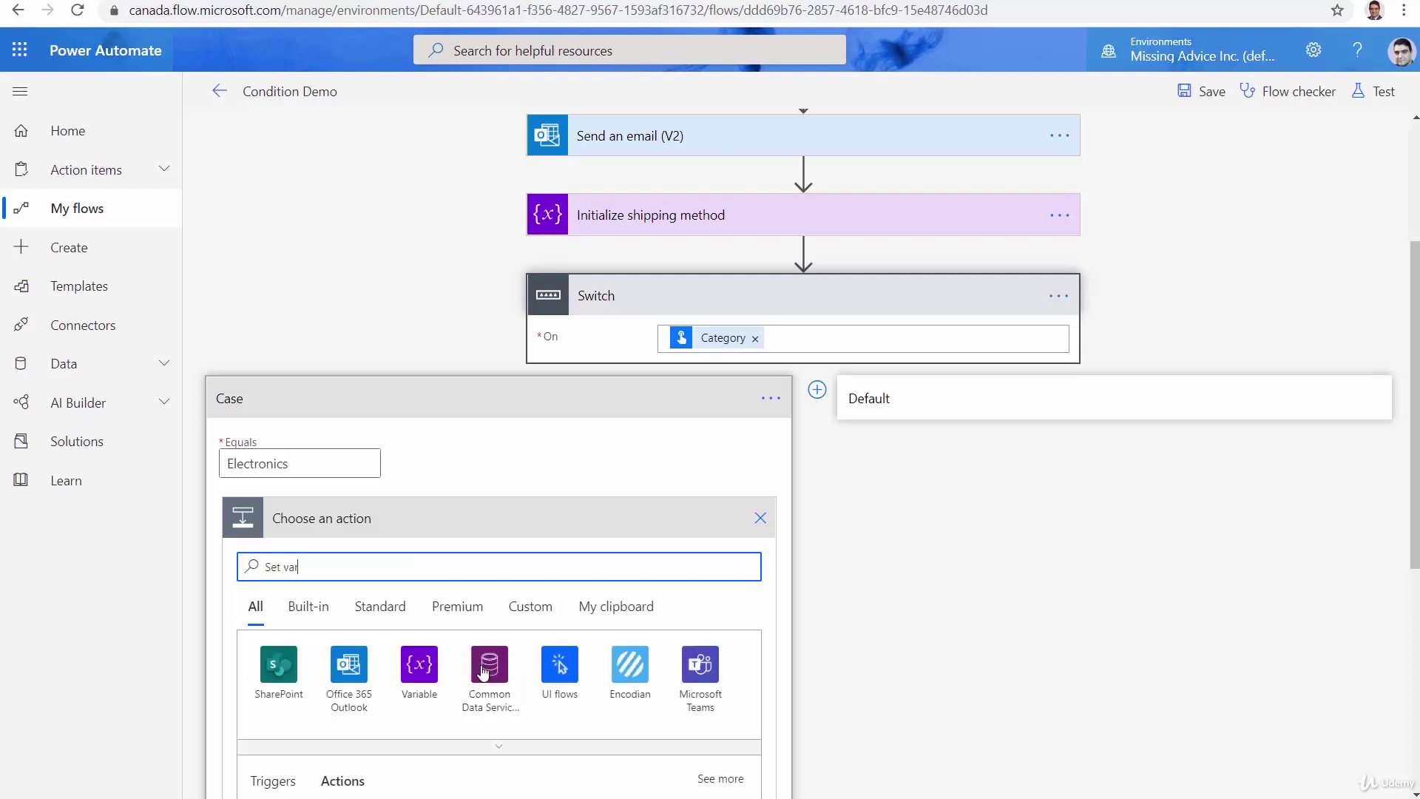
scroll(753, 659, down, 3)
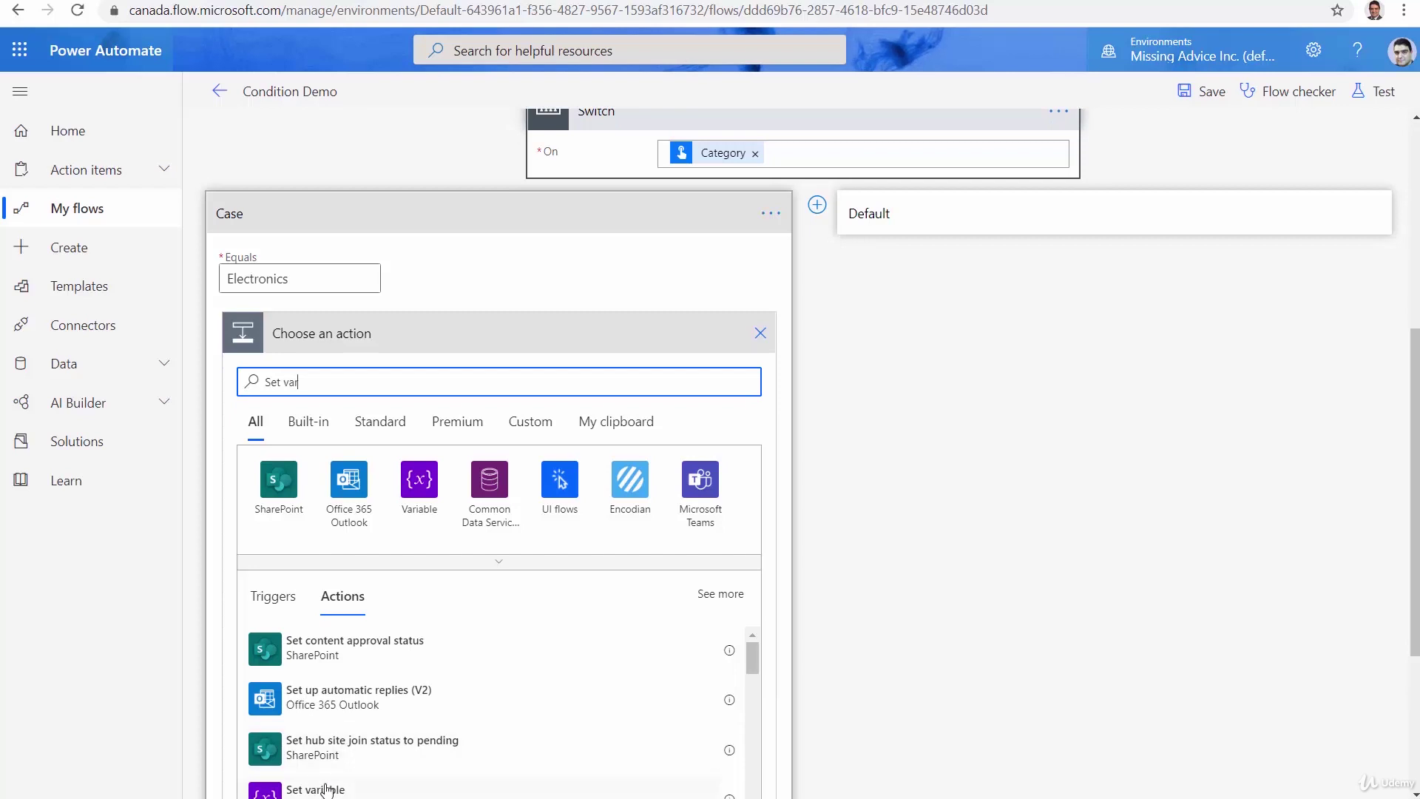
click(311, 789)
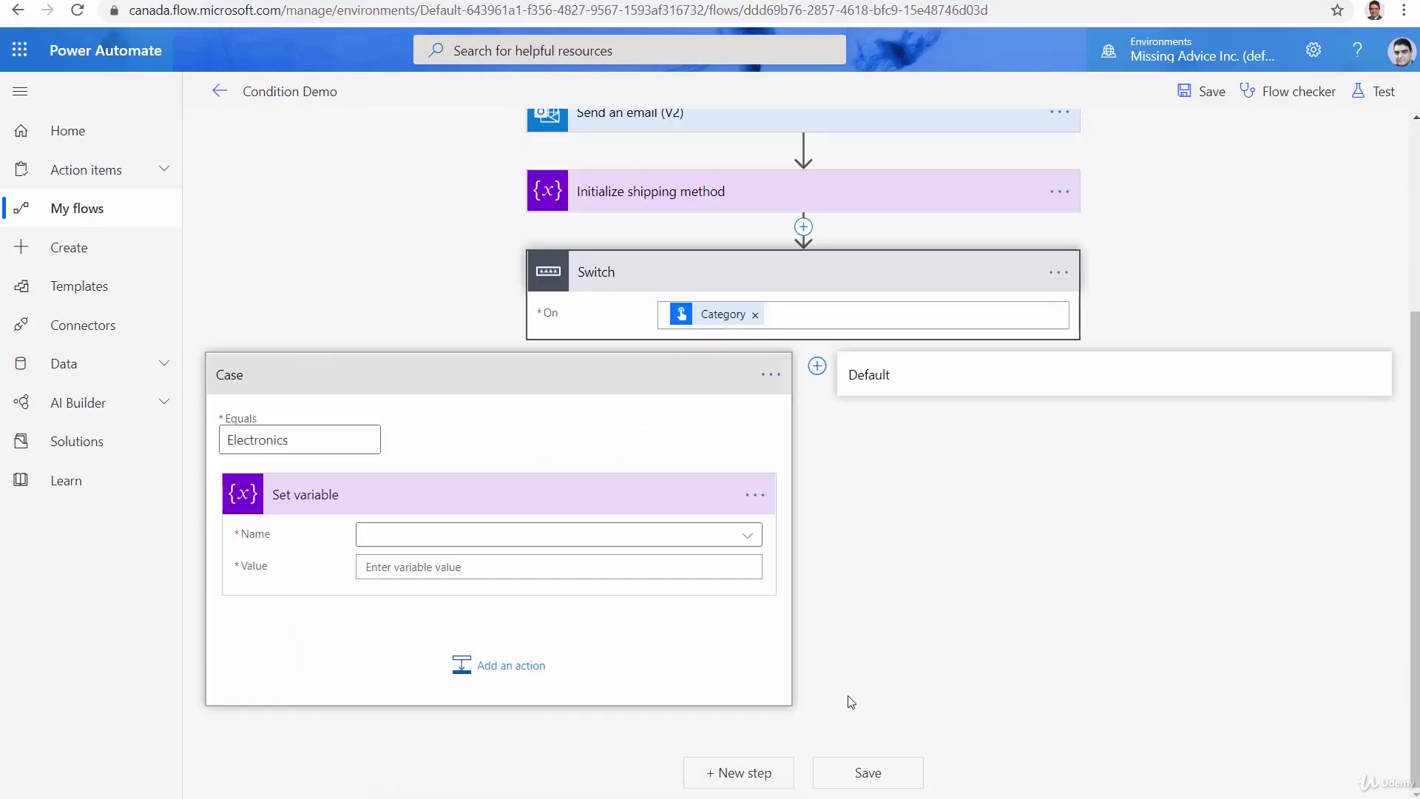
Step: Have the Set variable action assign ShippingMethod the value Expediated
click(747, 537)
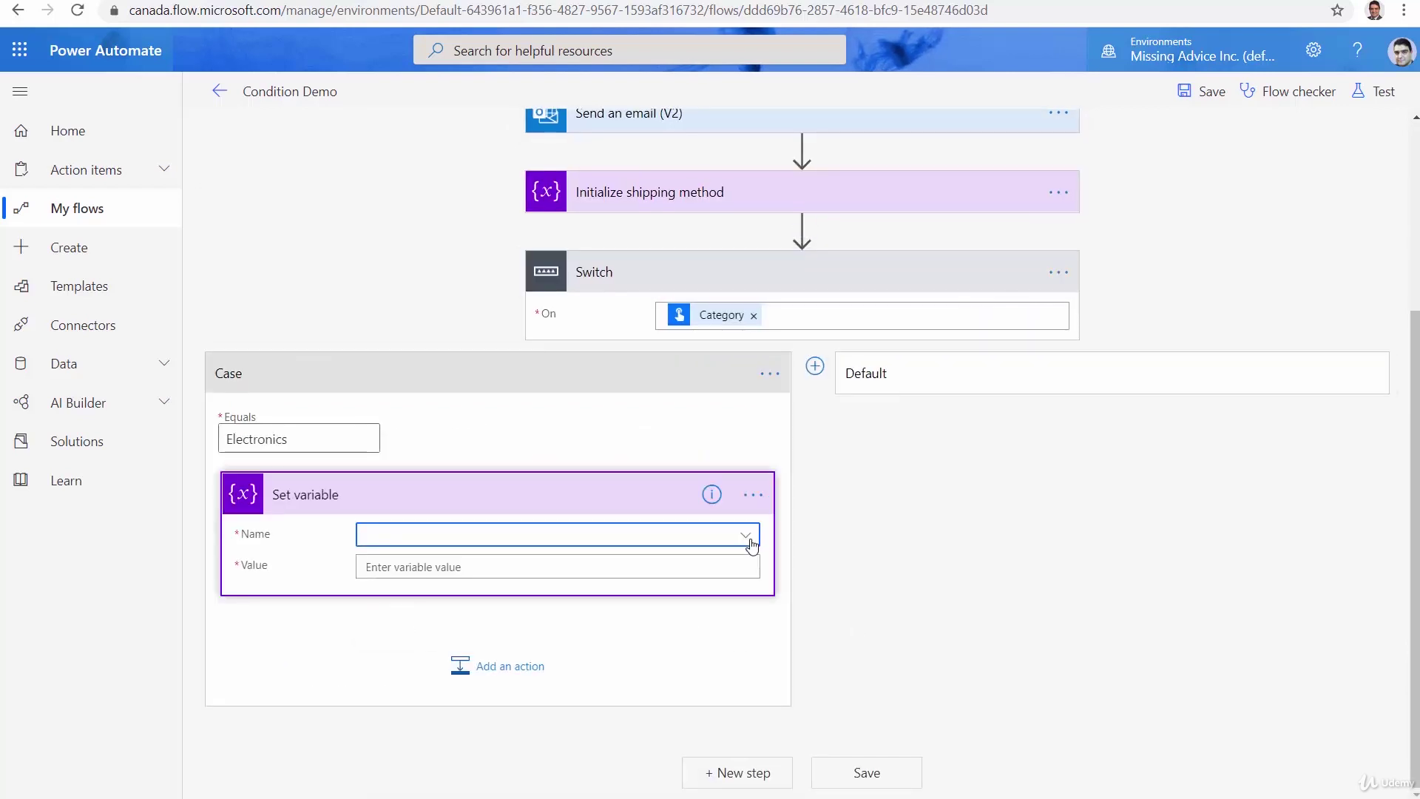
click(752, 545)
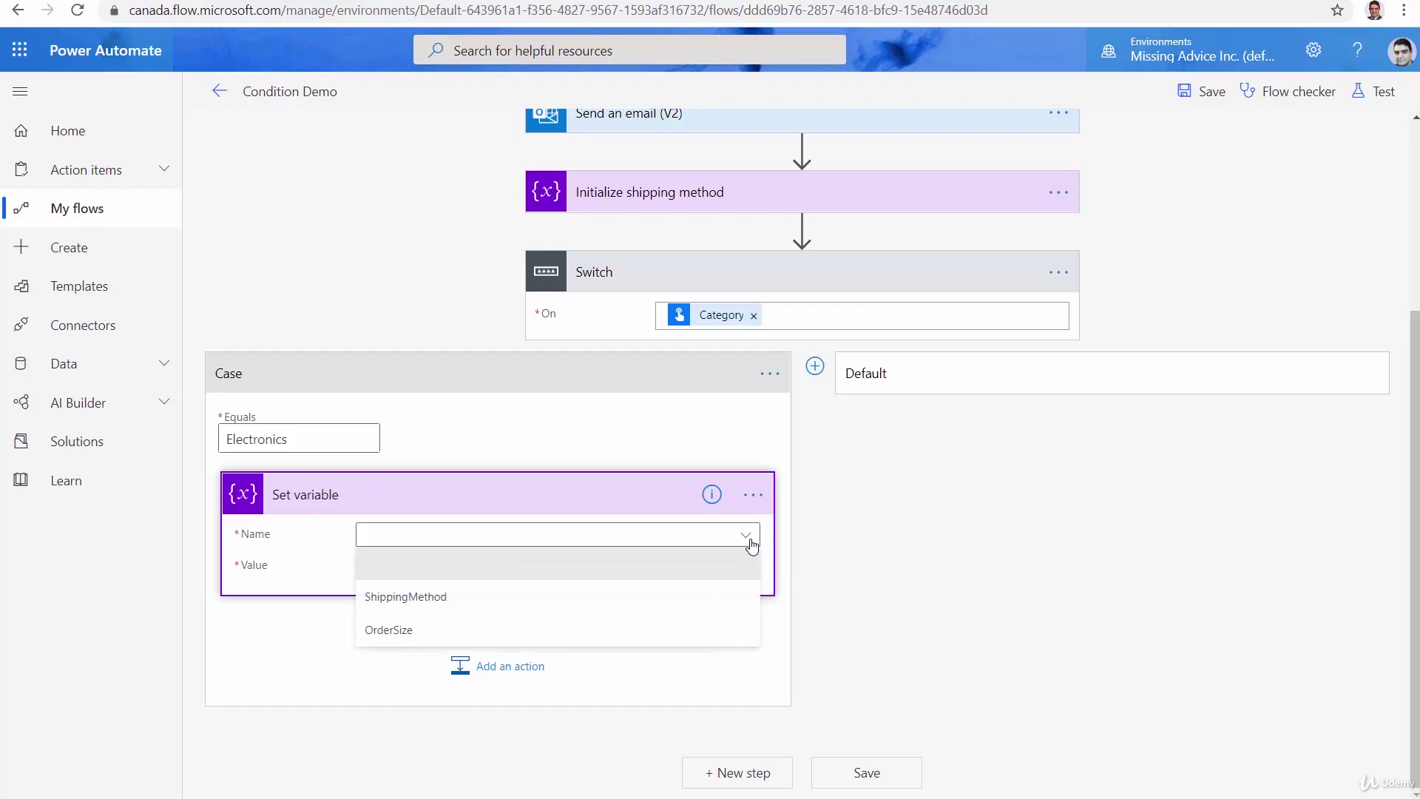
click(445, 596)
click(452, 568)
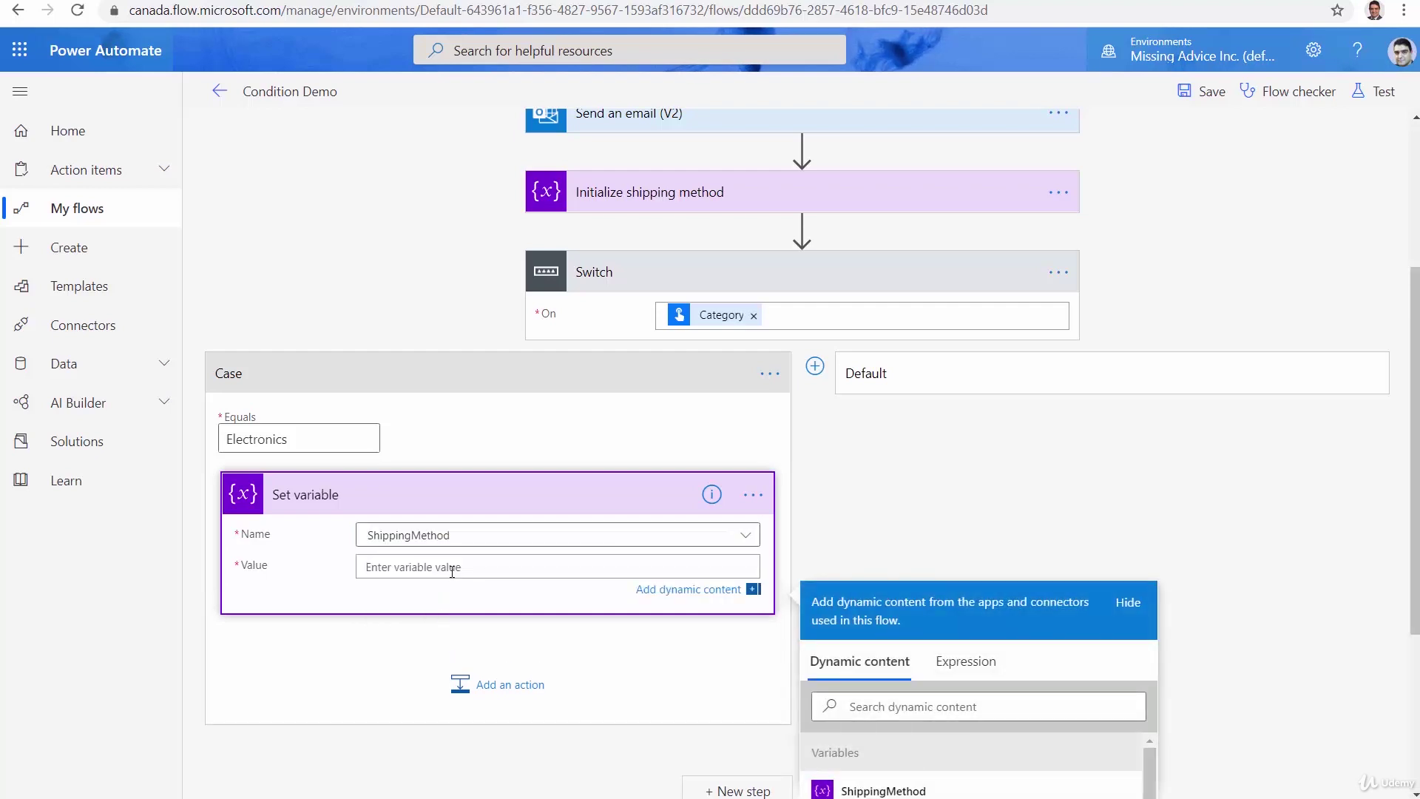
text(Expediated)
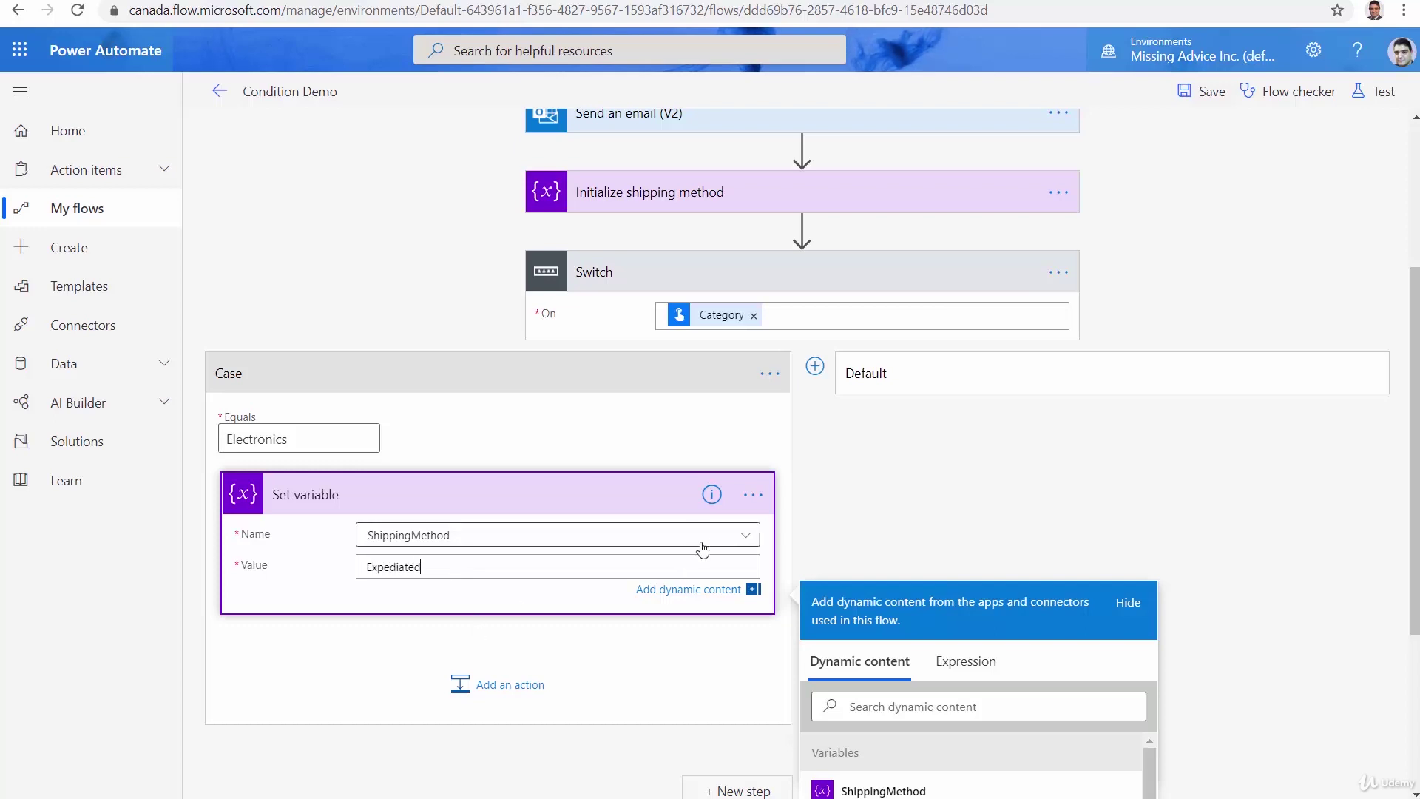
click(892, 475)
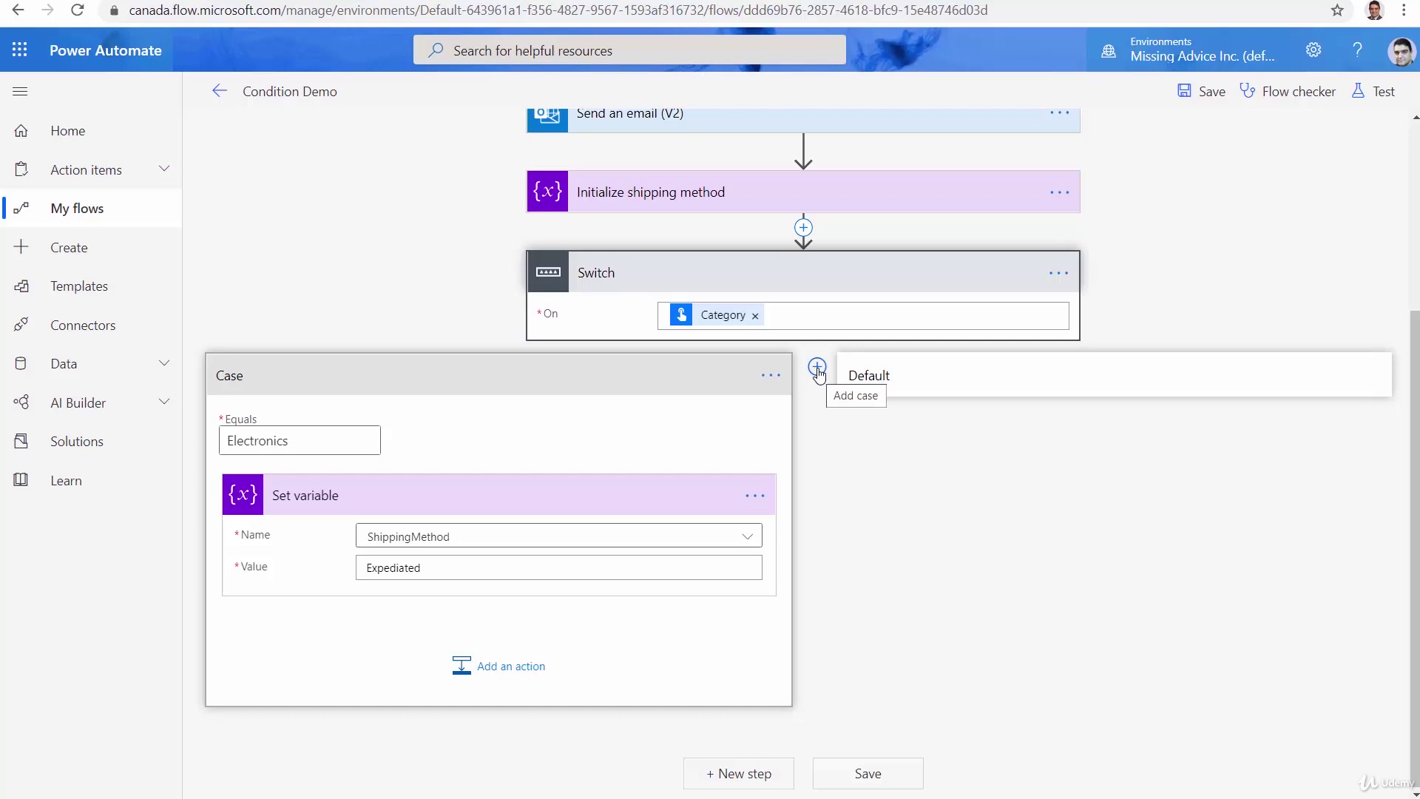
Step: Add Case 2 matching Seasonal and put a Set variable action inside it
click(817, 370)
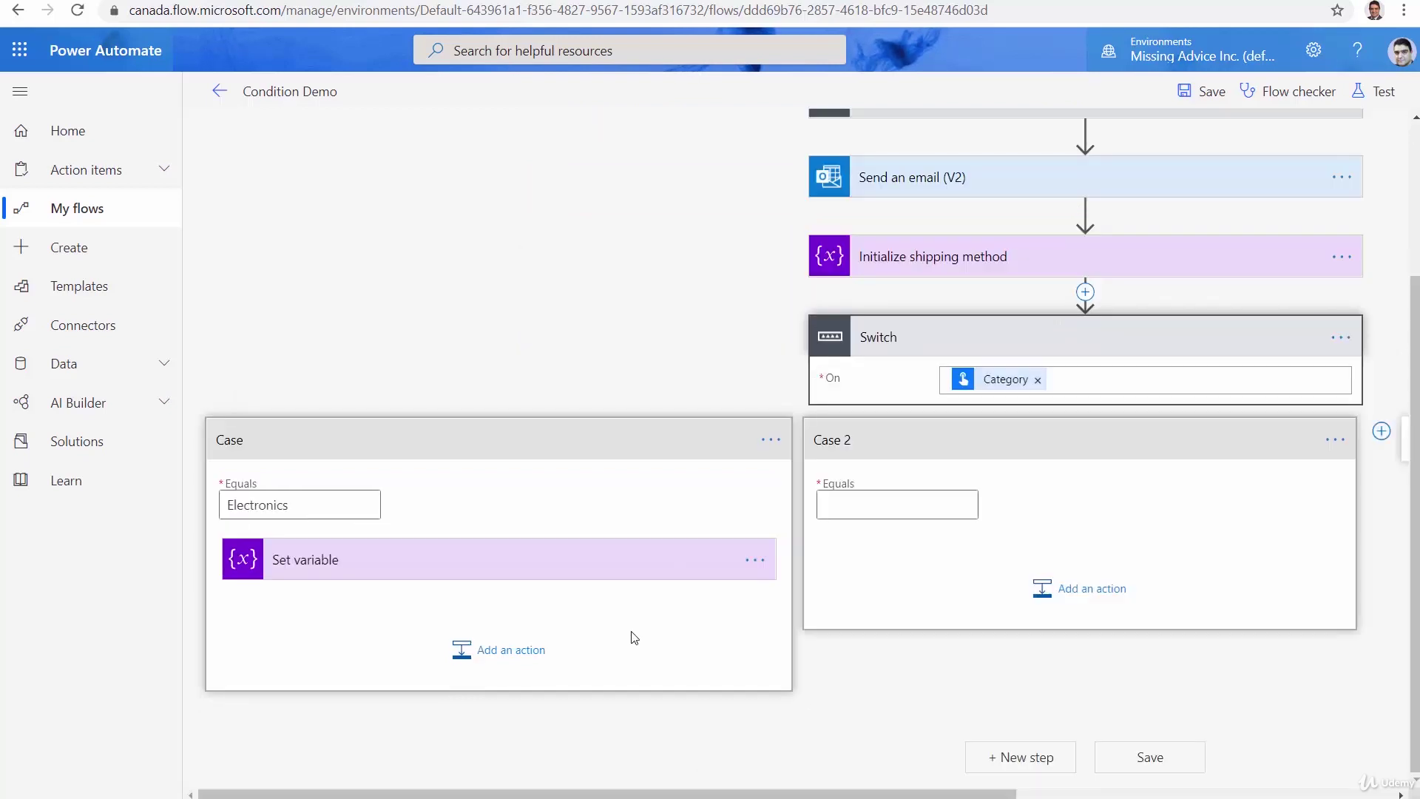
click(895, 513)
text(Seasonsal)
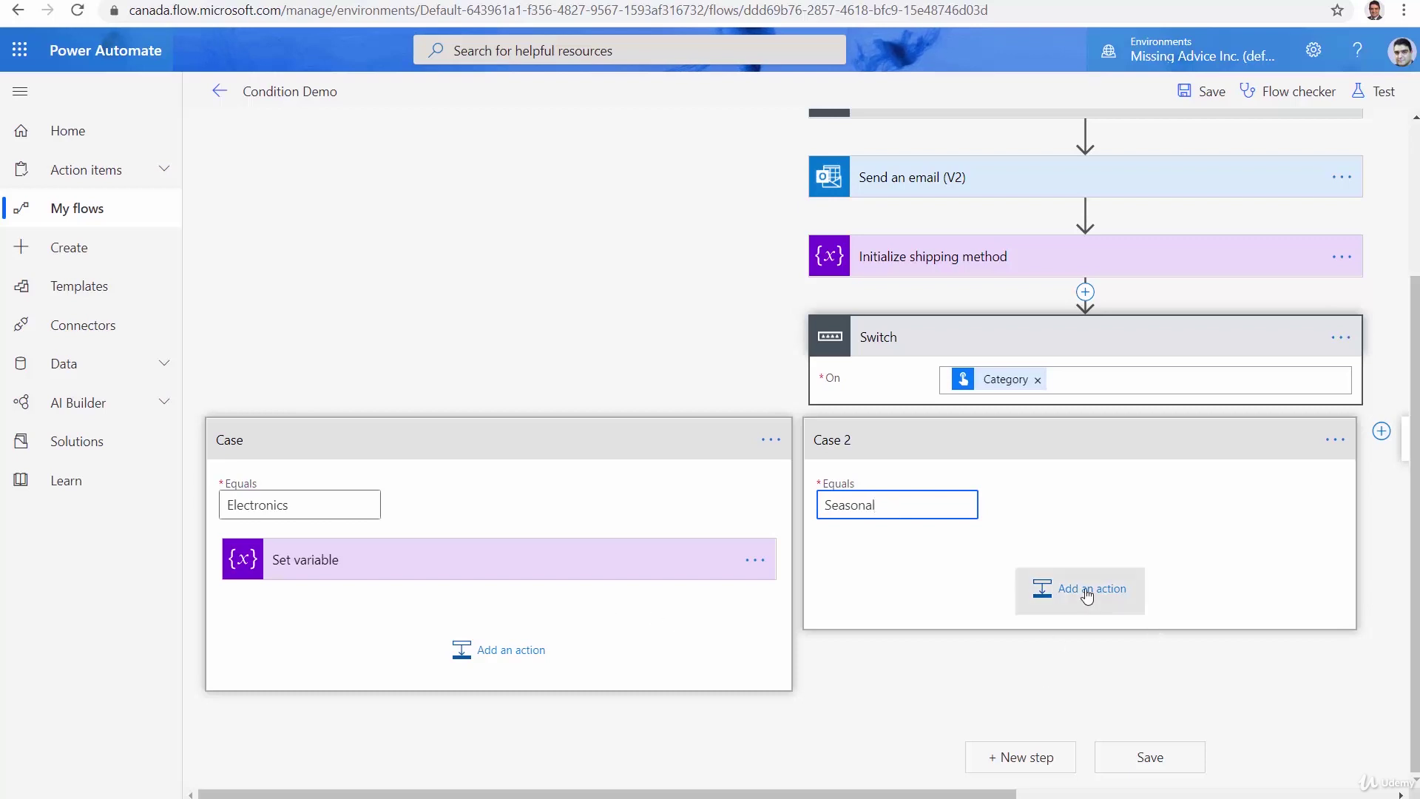
click(1087, 596)
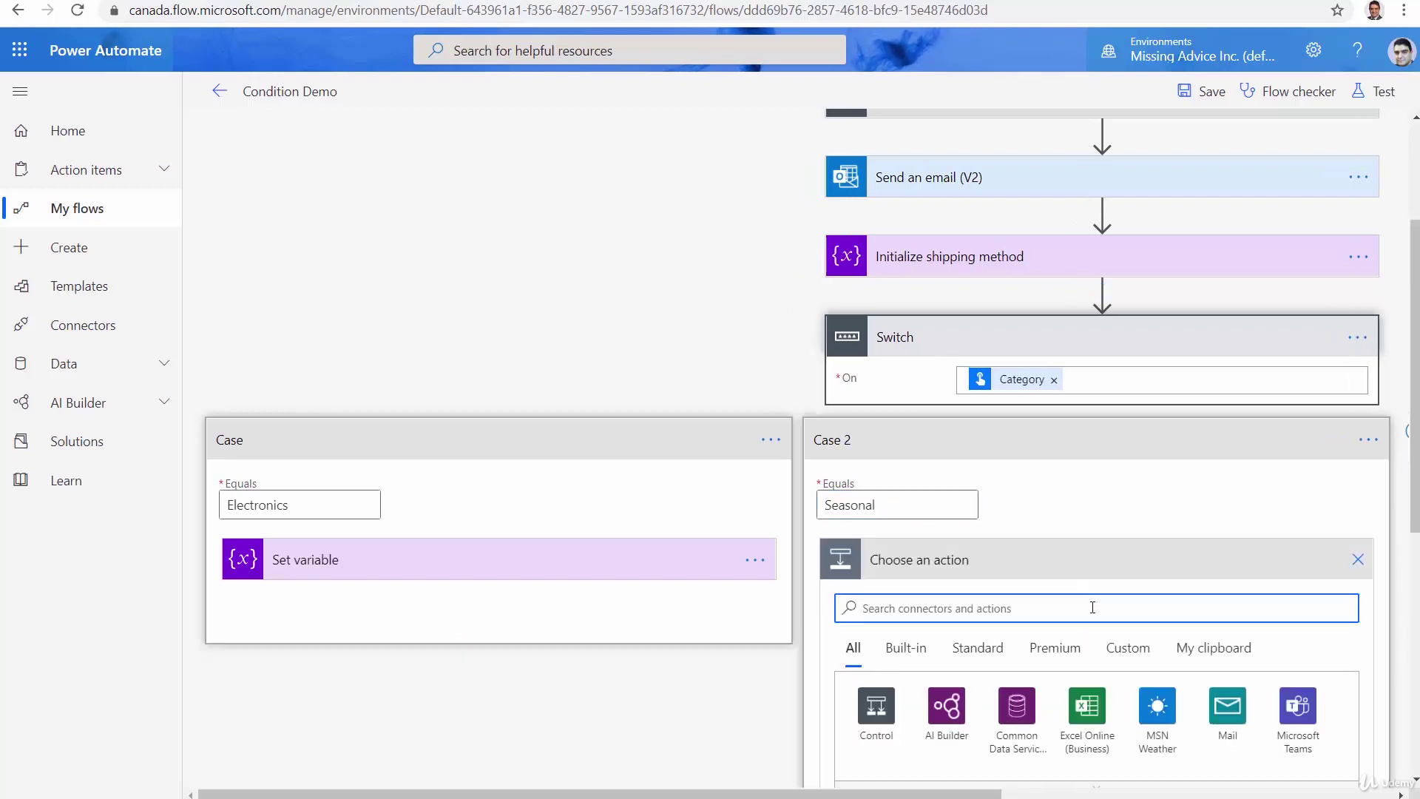
text(Set variable)
scroll(1017, 642, down, 4)
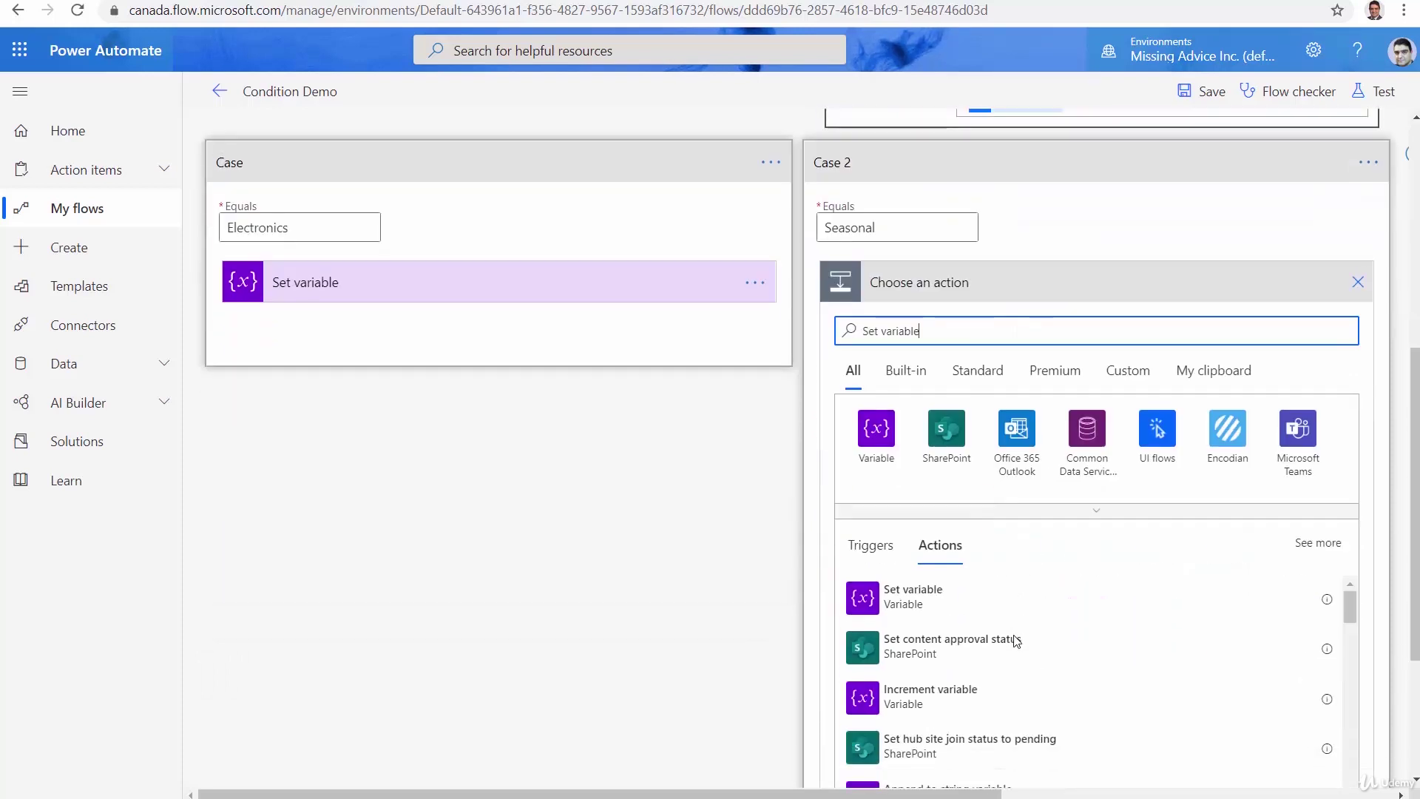
click(927, 608)
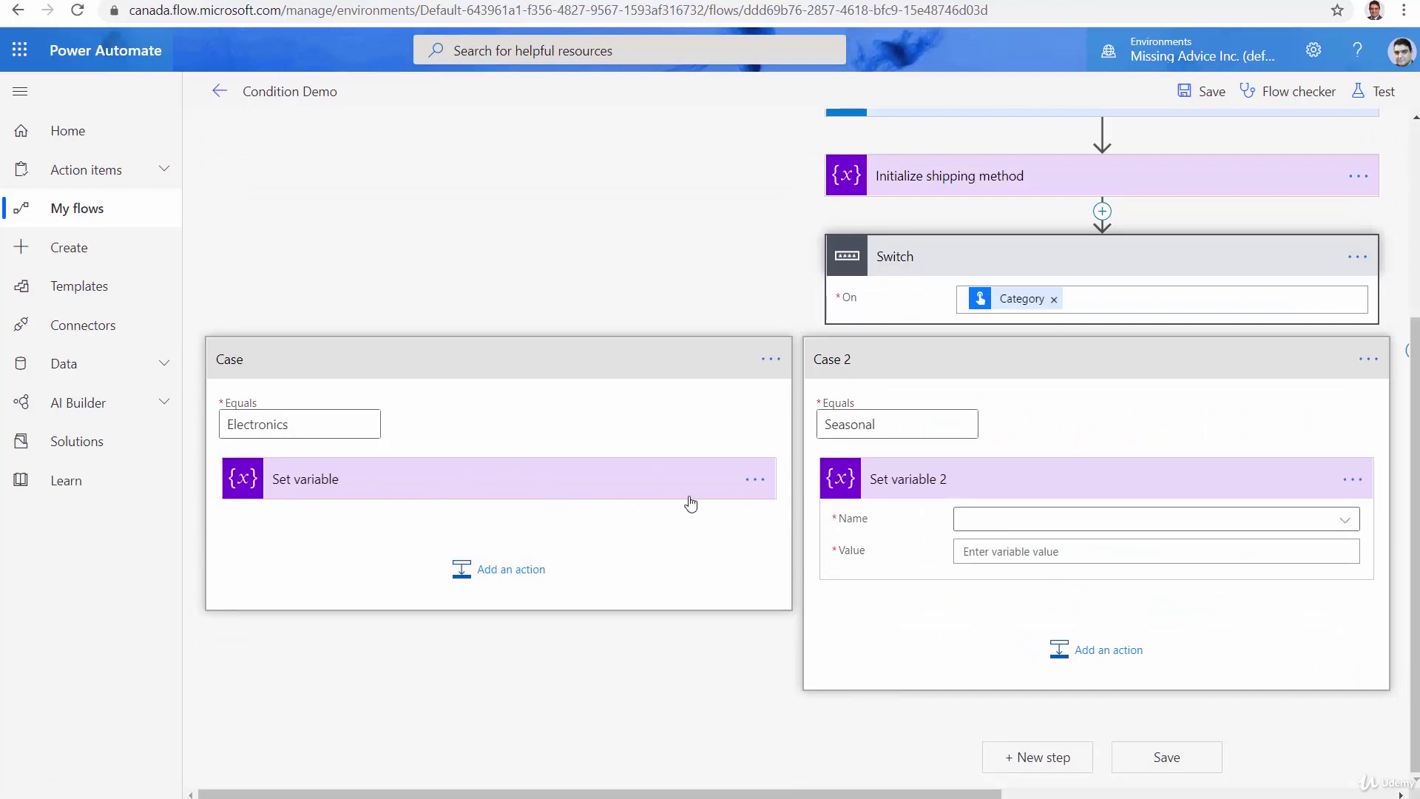
Step: Rename the Electronics case's action to Set expediated shipping
click(762, 479)
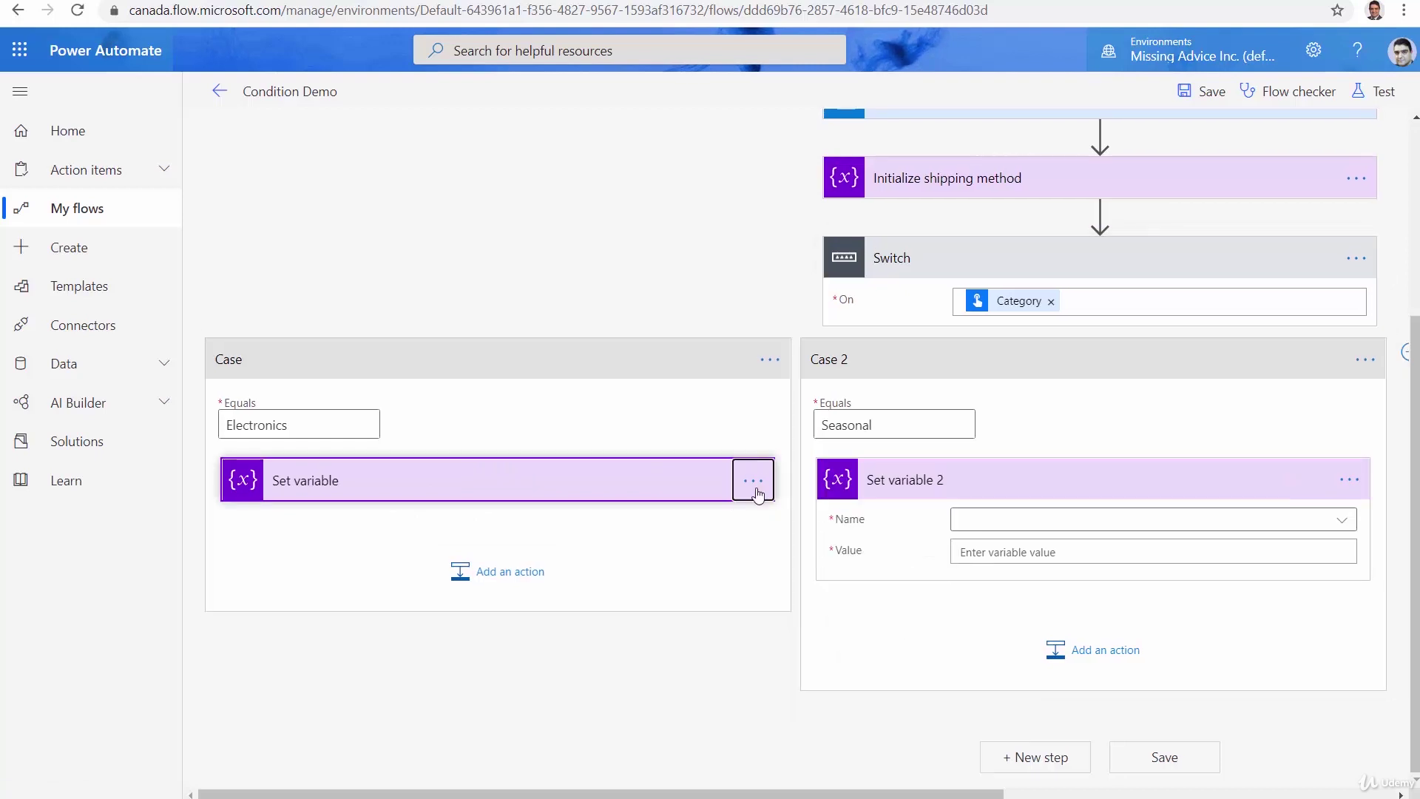
click(765, 481)
click(844, 514)
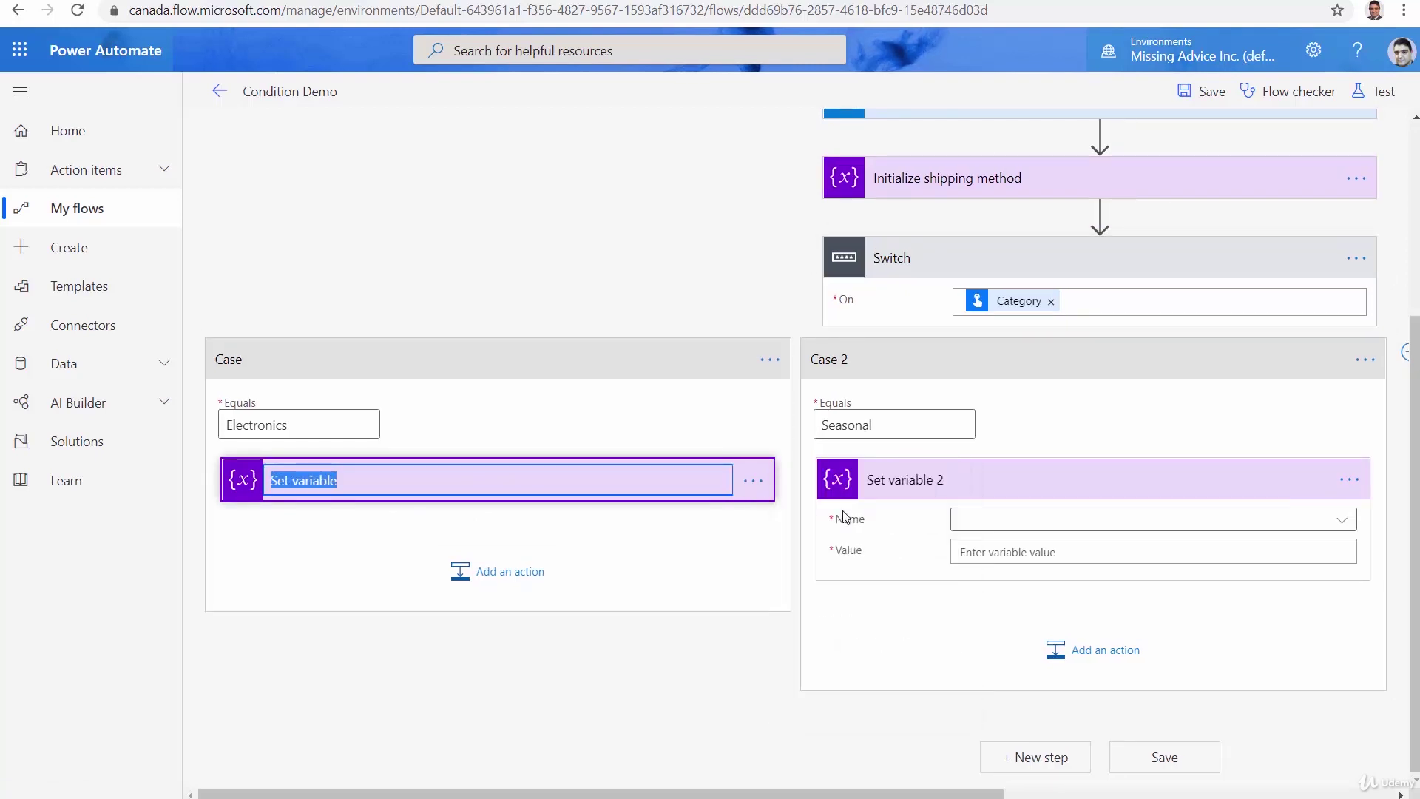
key(End)
key(ctrl+shift+Left)
text(expediated shippin)
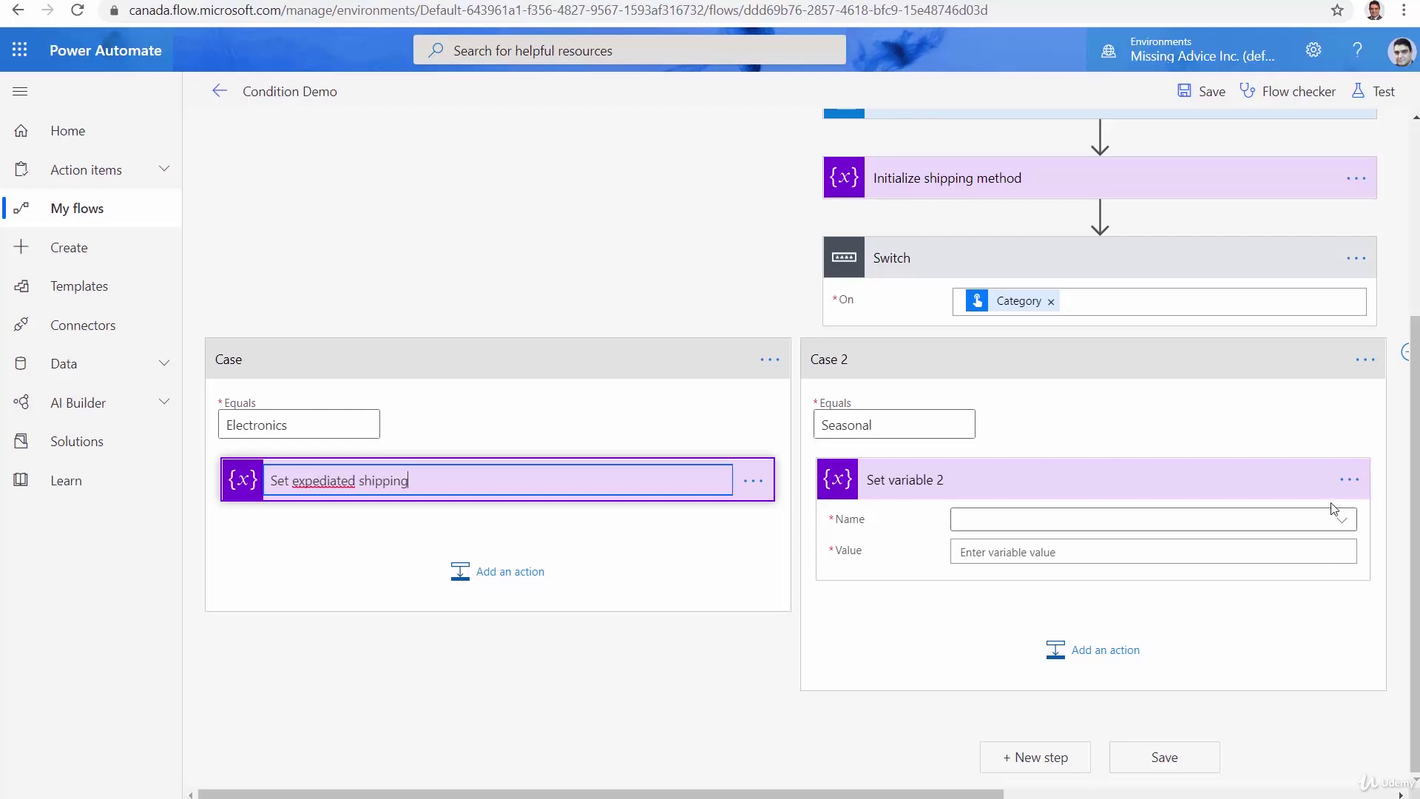
click(1267, 499)
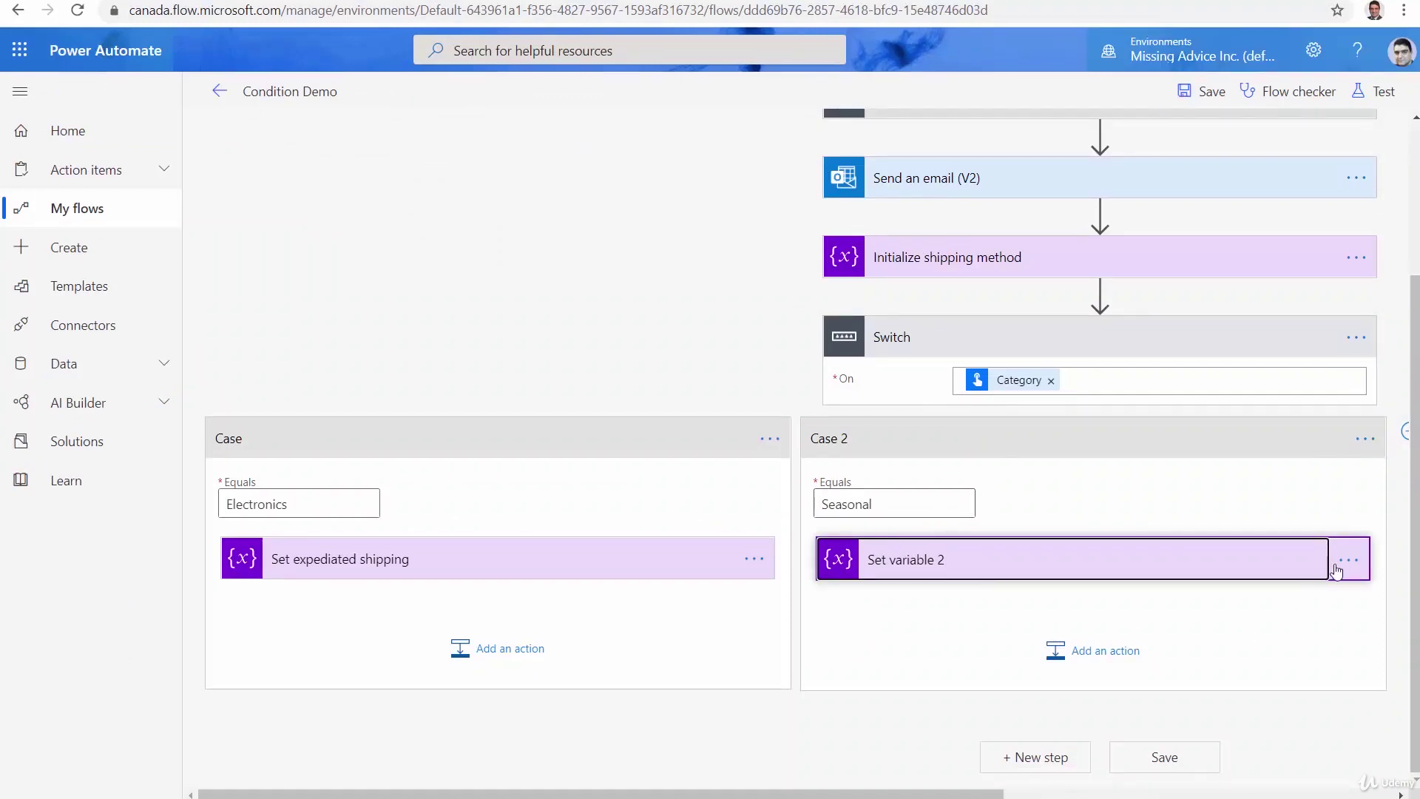
Step: Rename the Seasonal case's action to Set Cargo shipping
click(1345, 564)
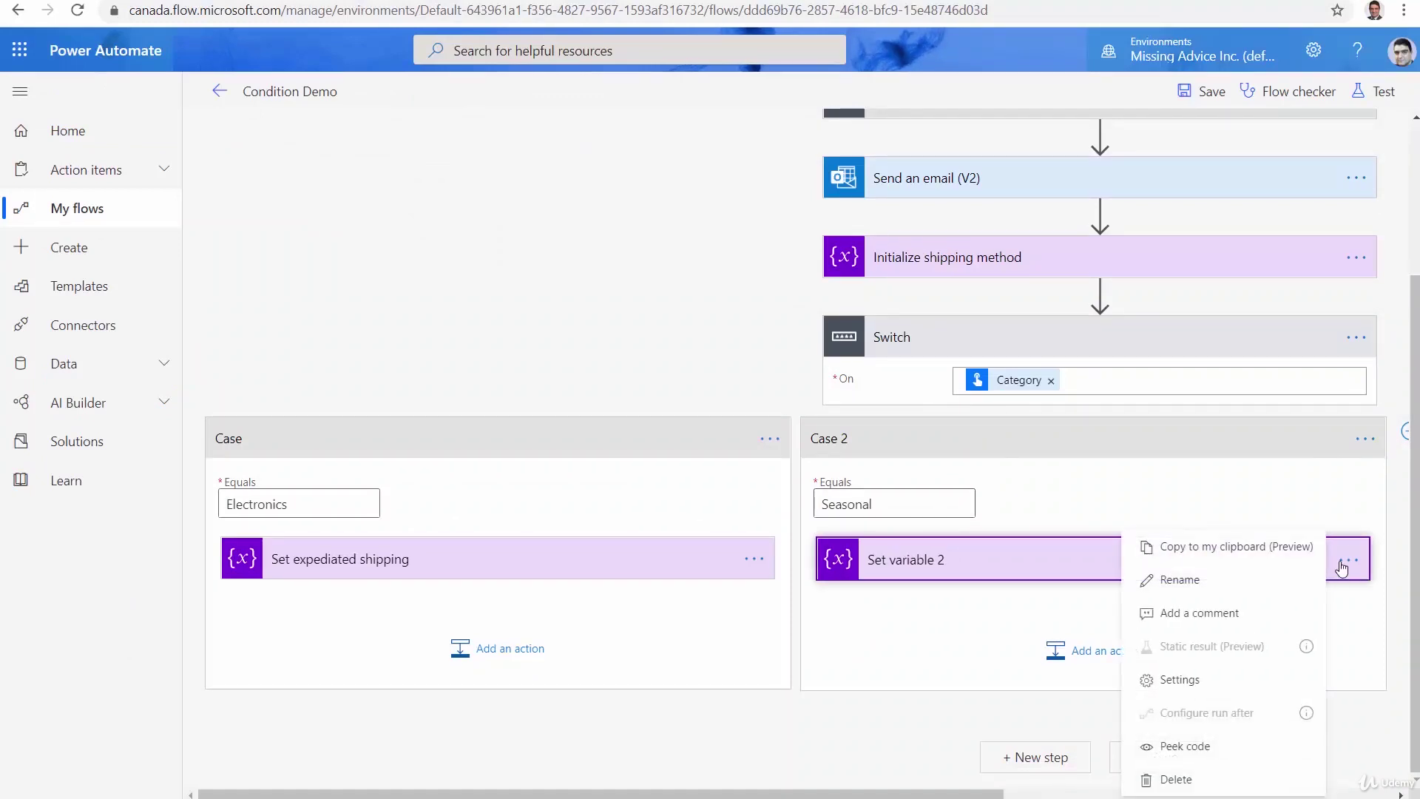
click(1221, 581)
key(End)
key(ctrl+shift+Left)
key(ctrl+shift+Left)
text(Cargo shipp)
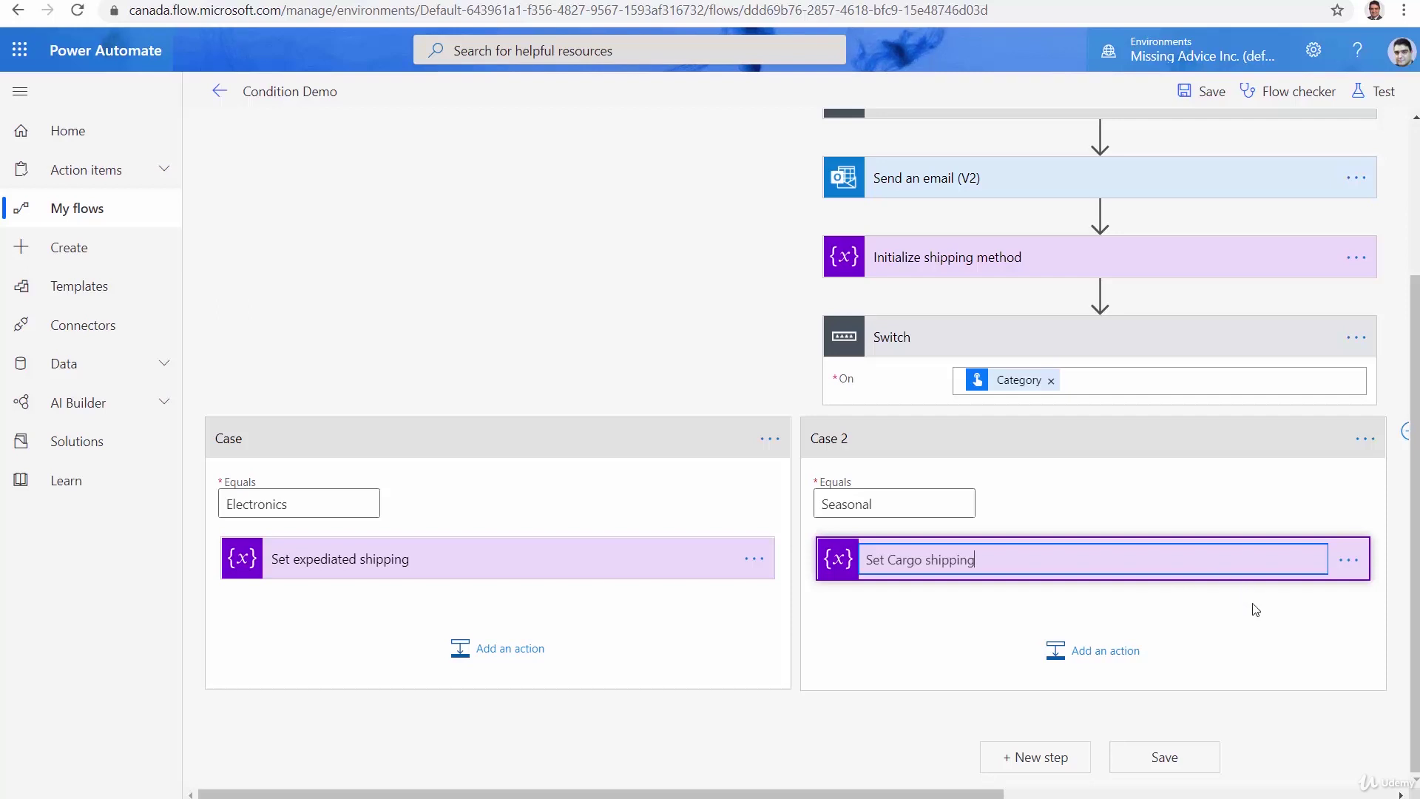
key(Return)
Step: Make Set Cargo shipping assign ShippingMethod the value Cargo
click(1120, 570)
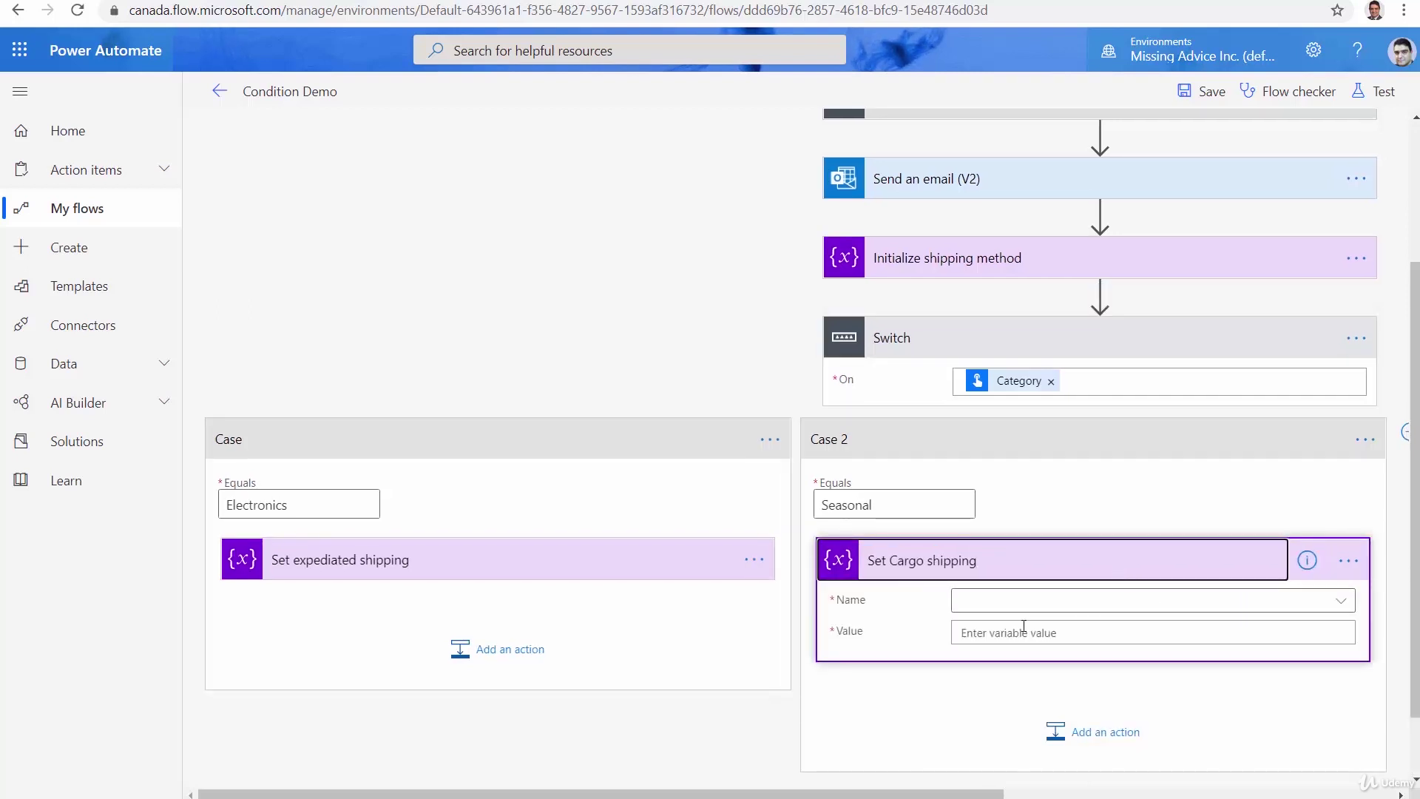
click(1037, 601)
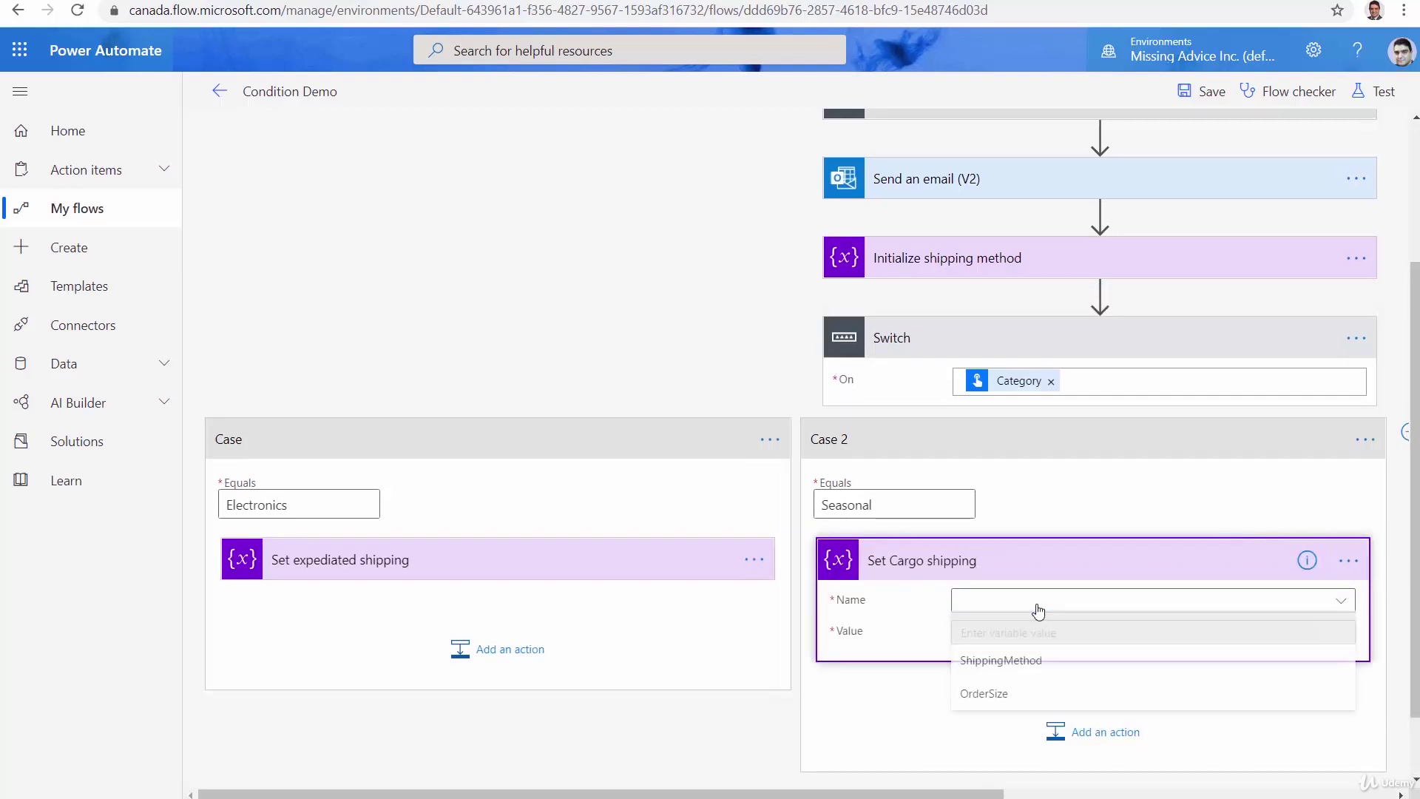
click(1016, 675)
click(1001, 633)
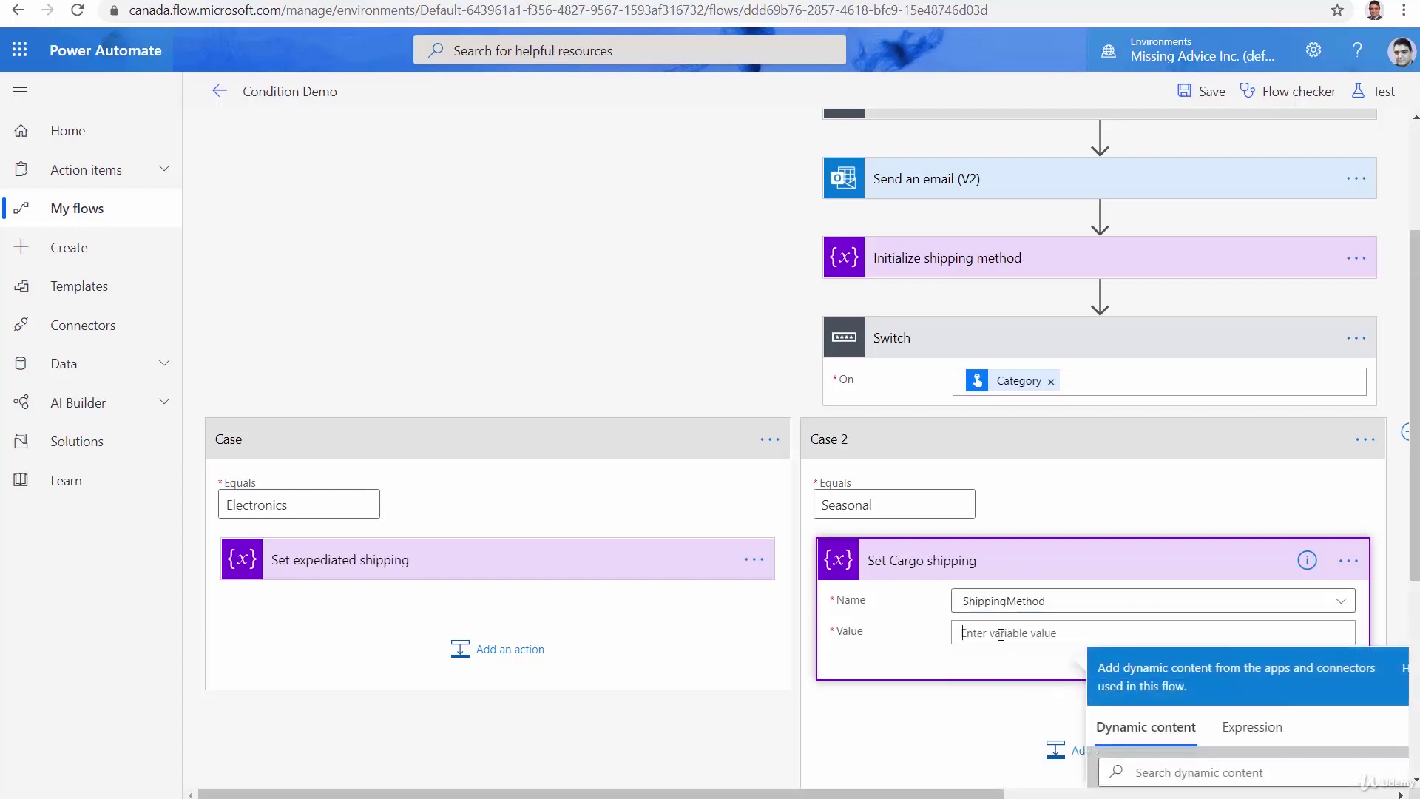
text(Car)
click(934, 742)
drag(968, 795, 1224, 796)
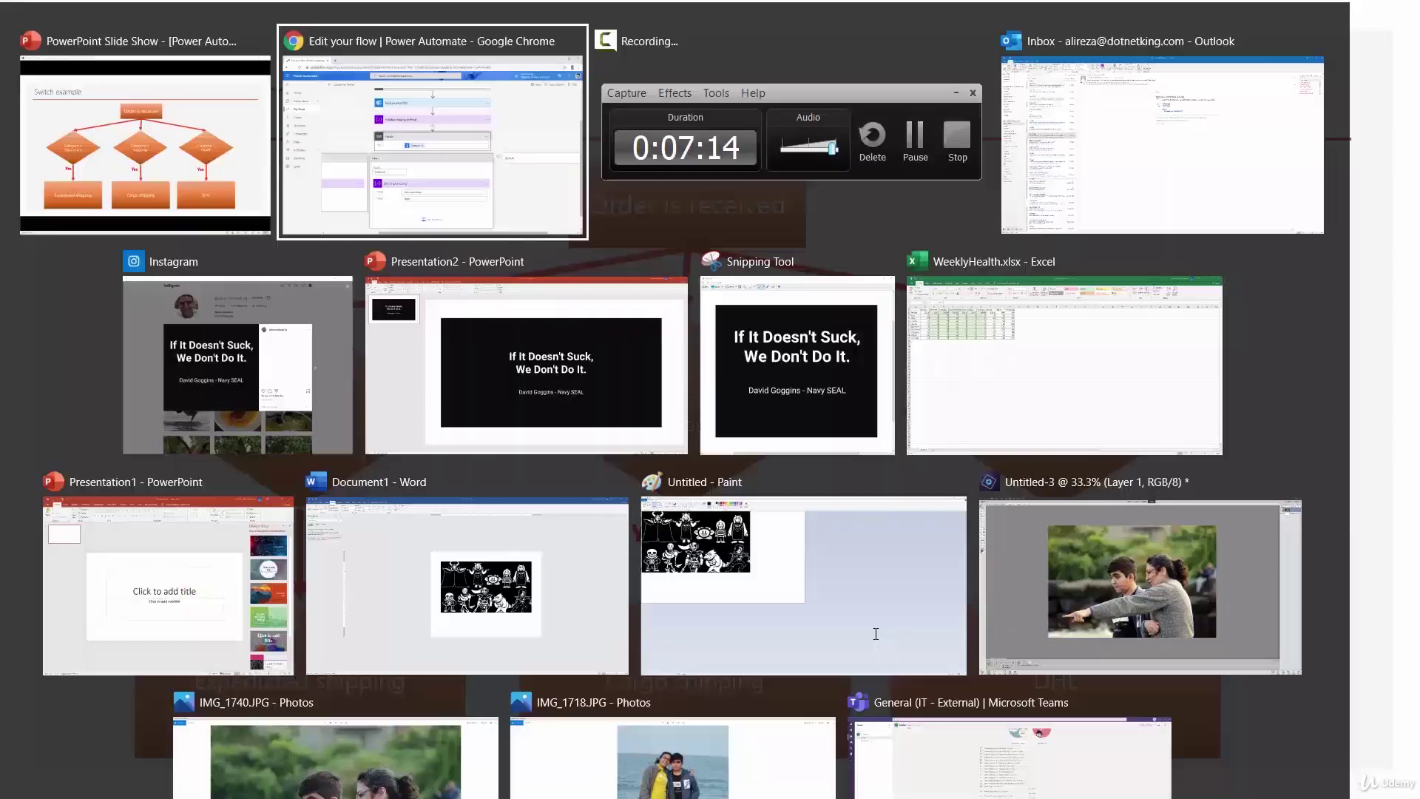
Step: Add Case 3 matching Health with a Set variable action inside it
click(1025, 433)
click(1107, 507)
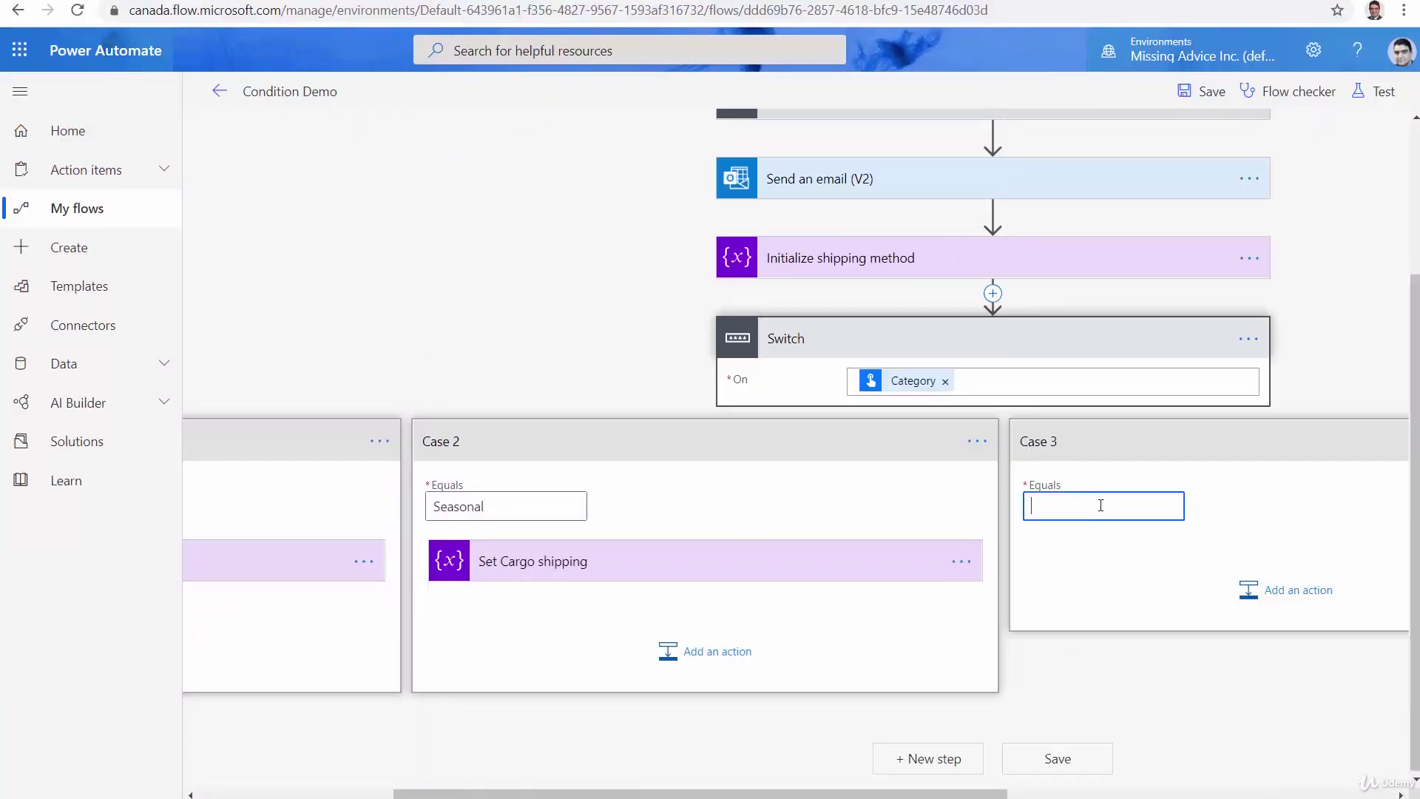
text(Health)
scroll(1090, 749, right, 5)
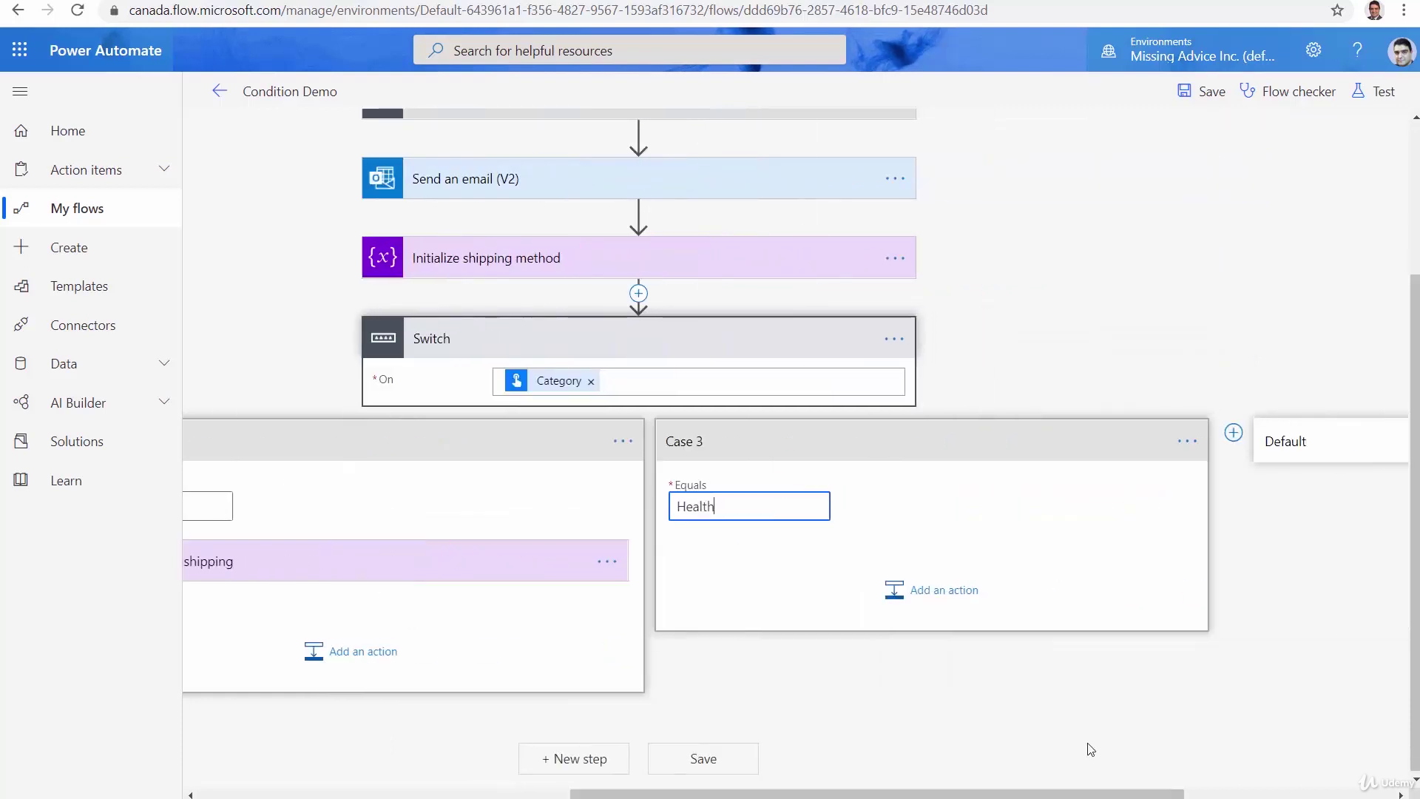
click(954, 603)
text(Set varia)
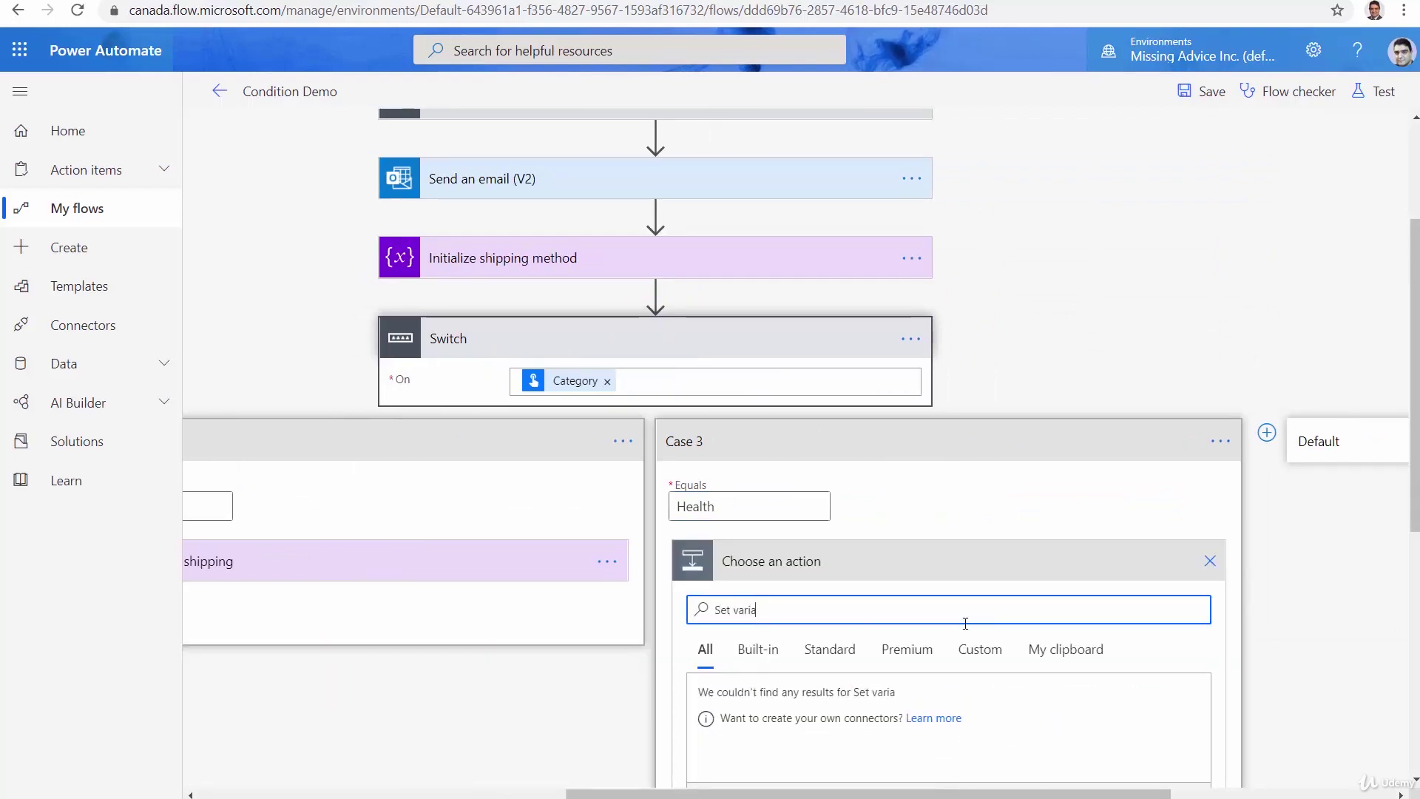
text(ble)
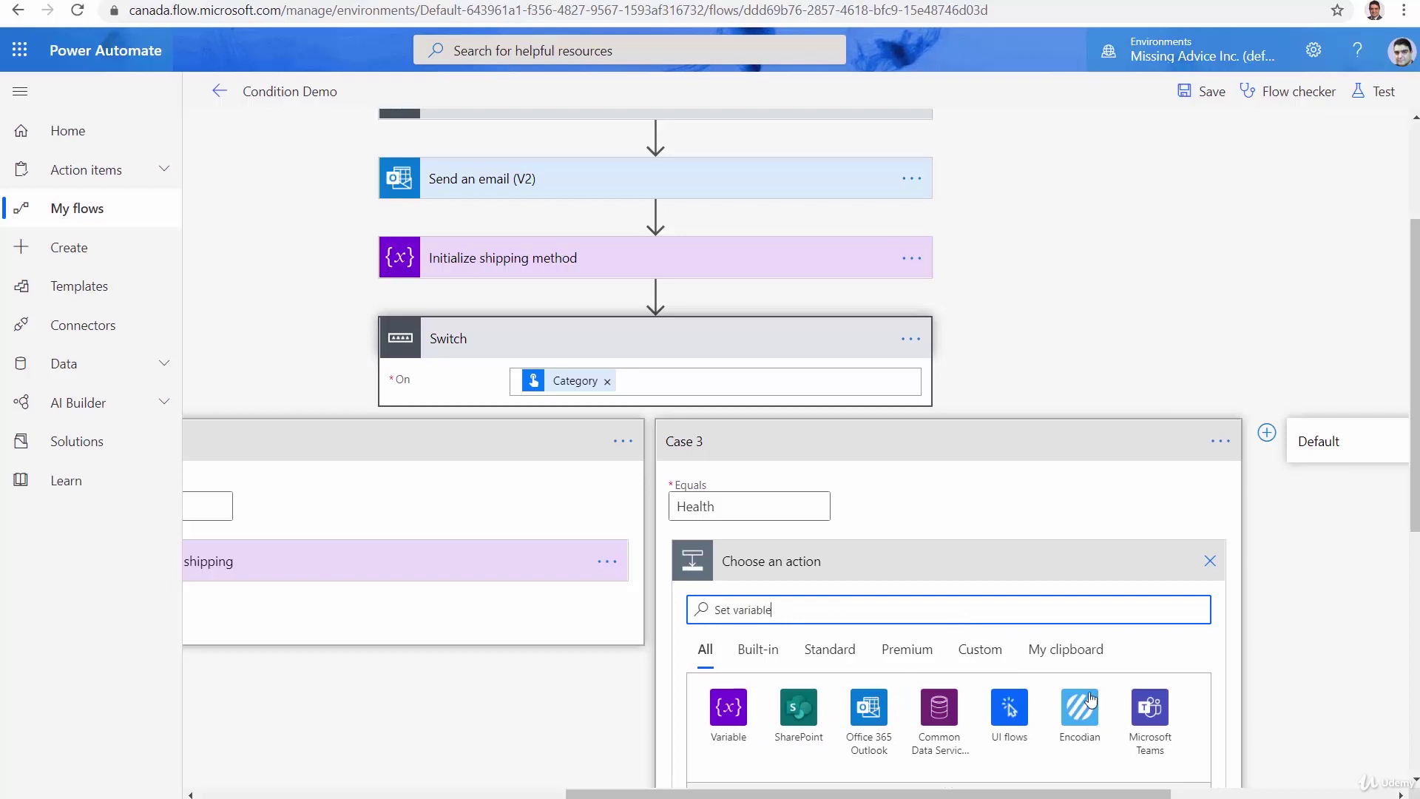
scroll(1100, 701, down, 4)
click(992, 600)
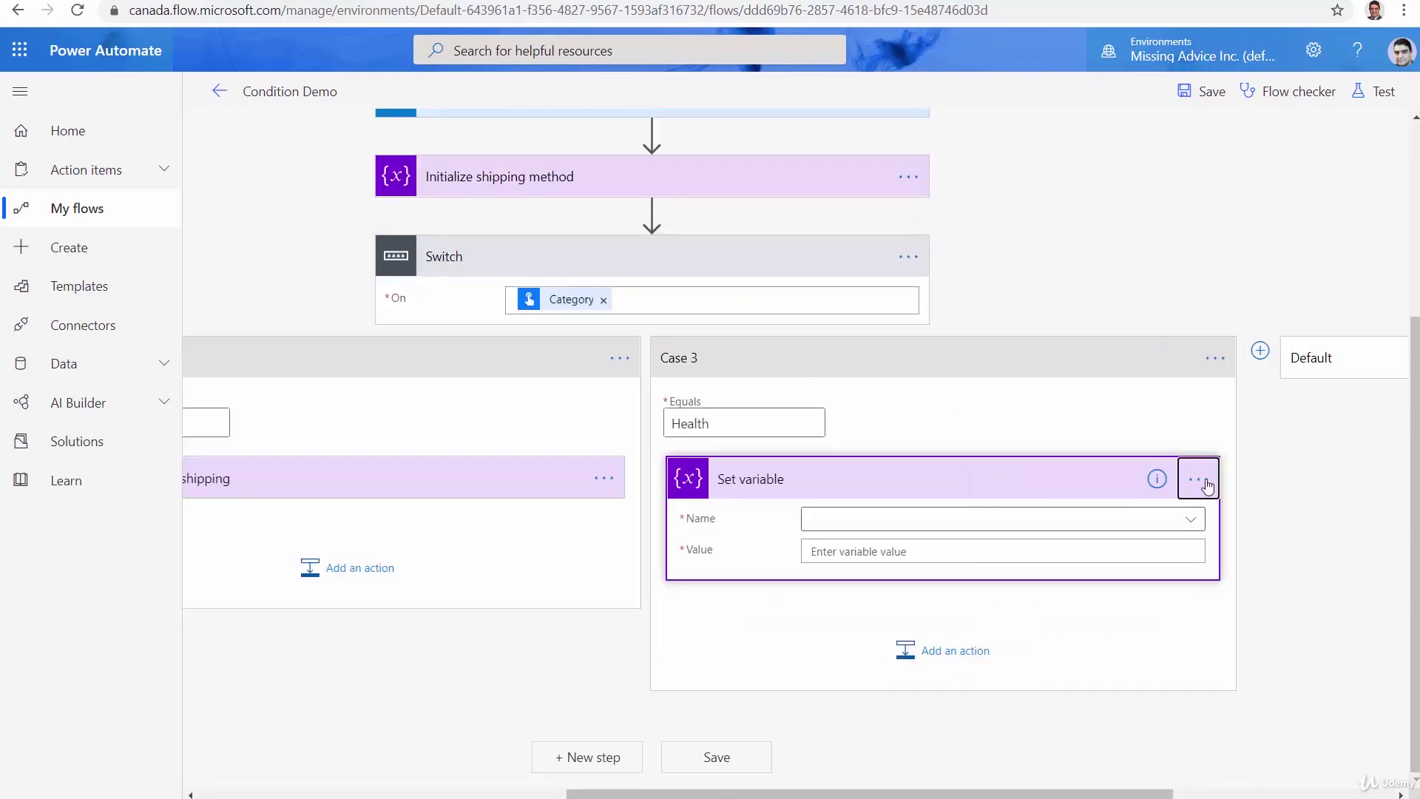
Step: Rename the Case 3 action to Set DHL shipping
click(1198, 479)
click(1077, 507)
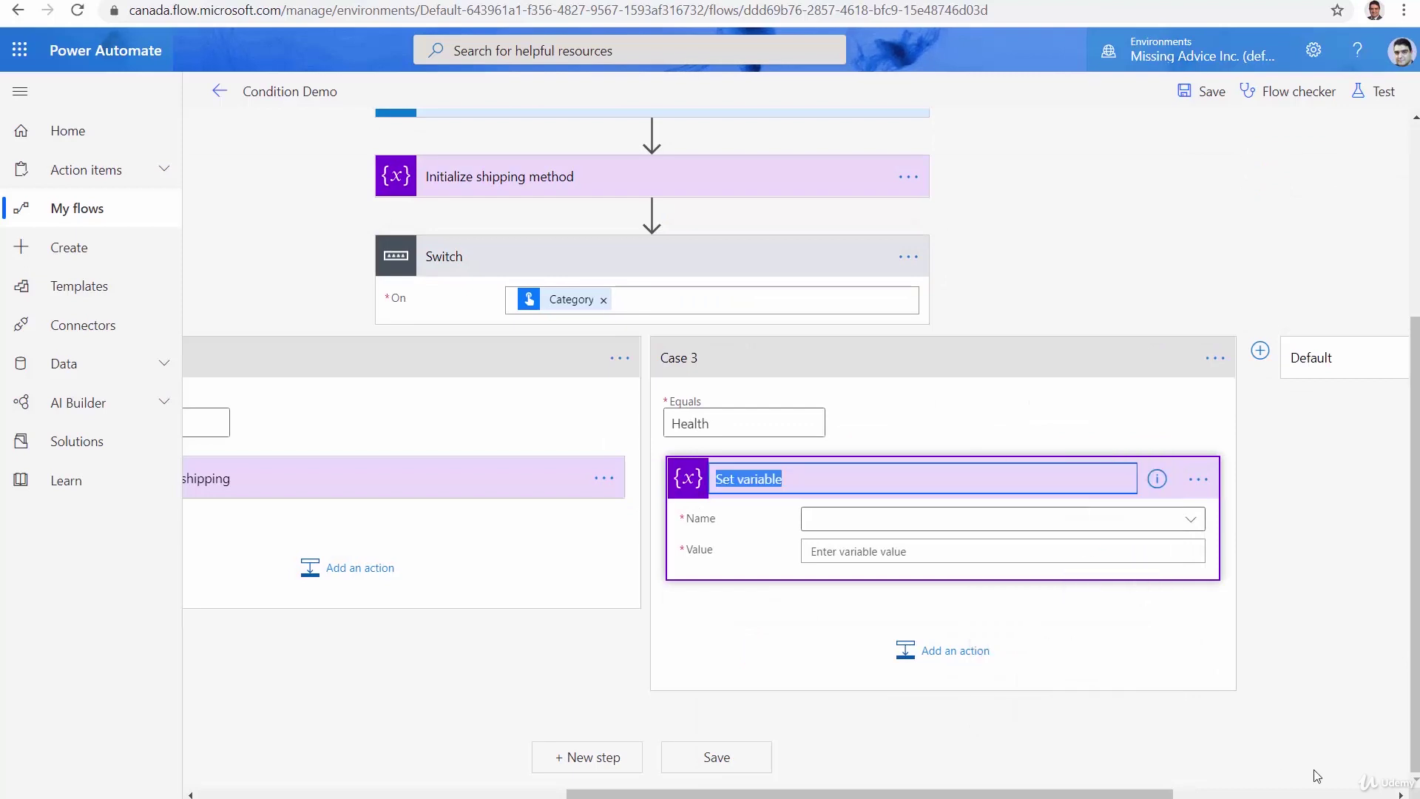
key(End)
key(ctrl+shift+Left)
text(DHL shi)
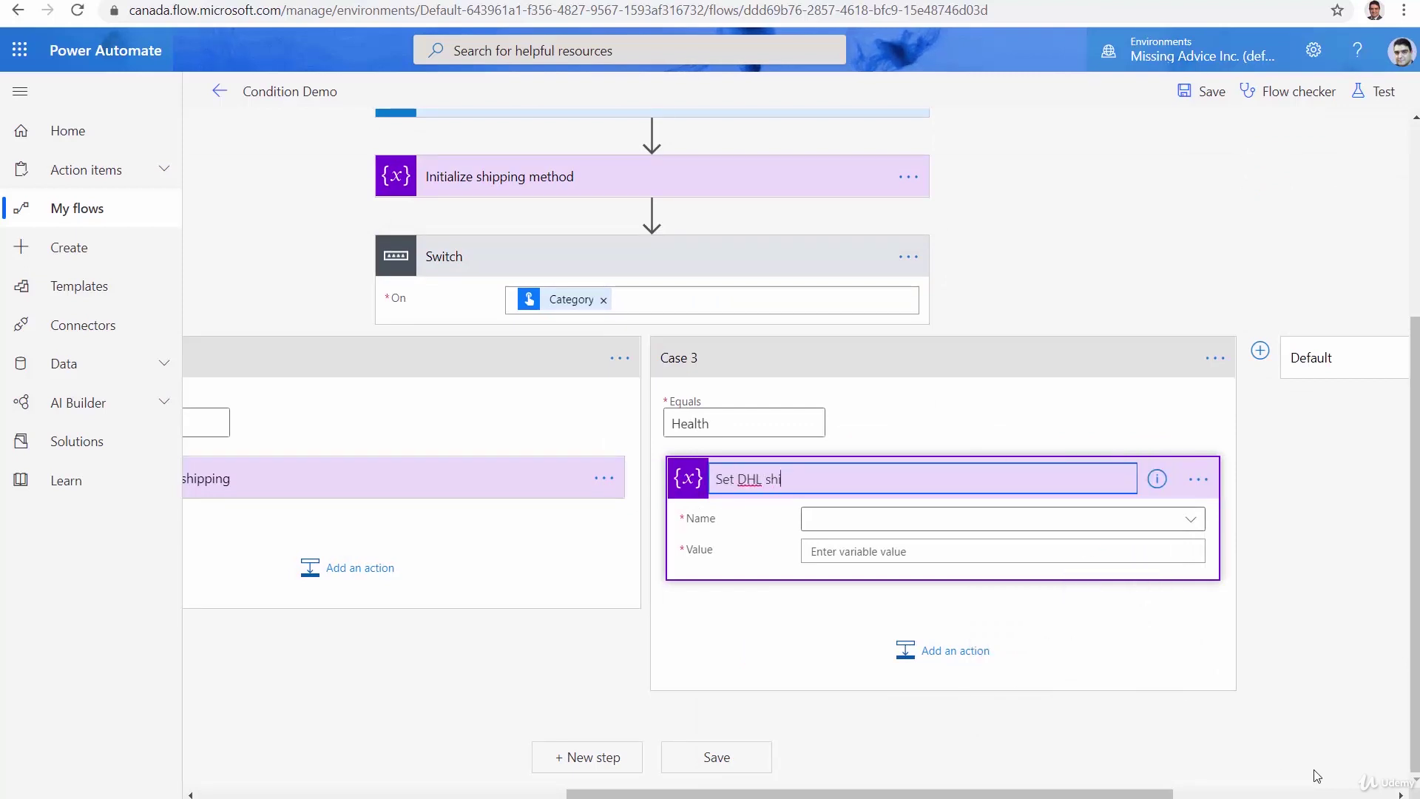
text(pping)
Step: Make Set DHL shipping assign ShippingMethod the value DHL
click(1072, 520)
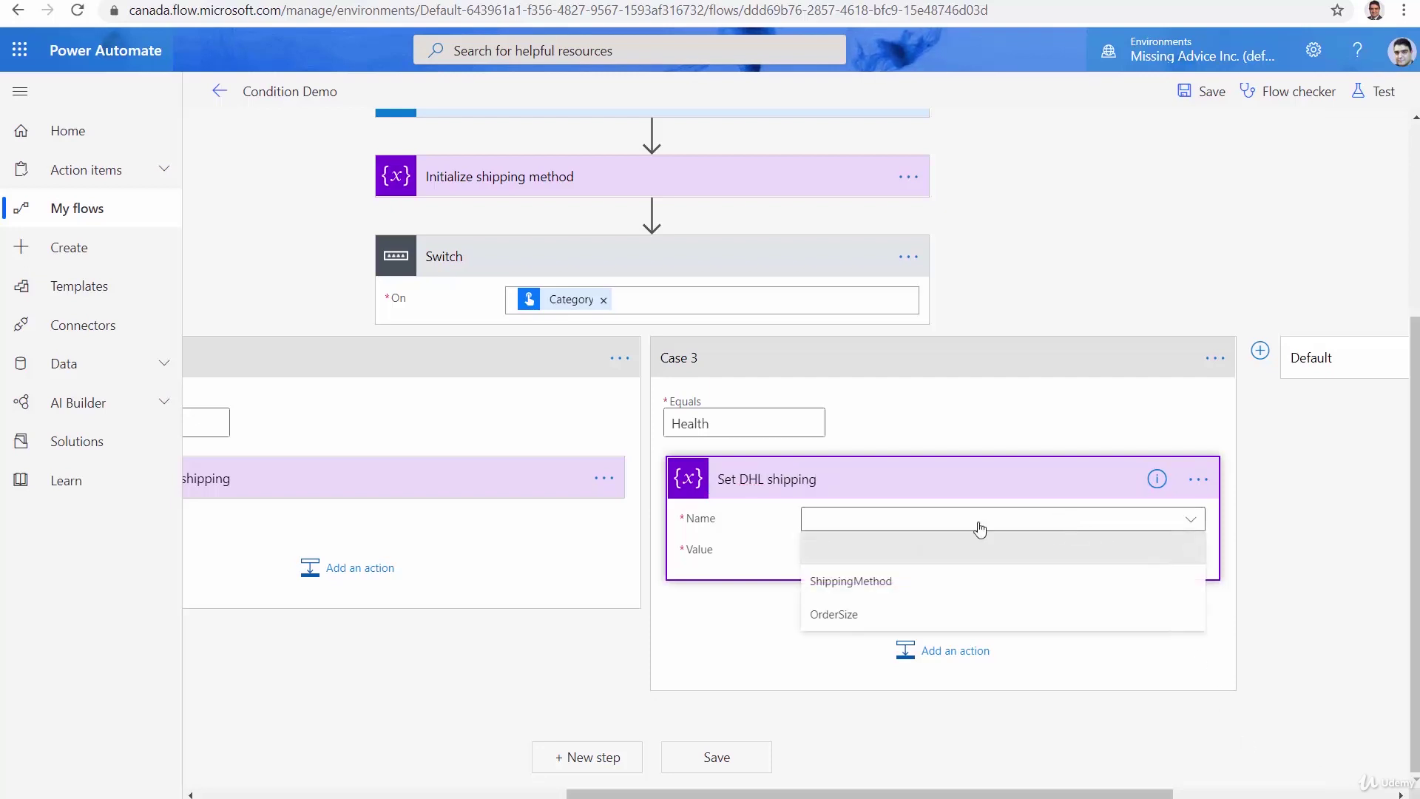
click(866, 590)
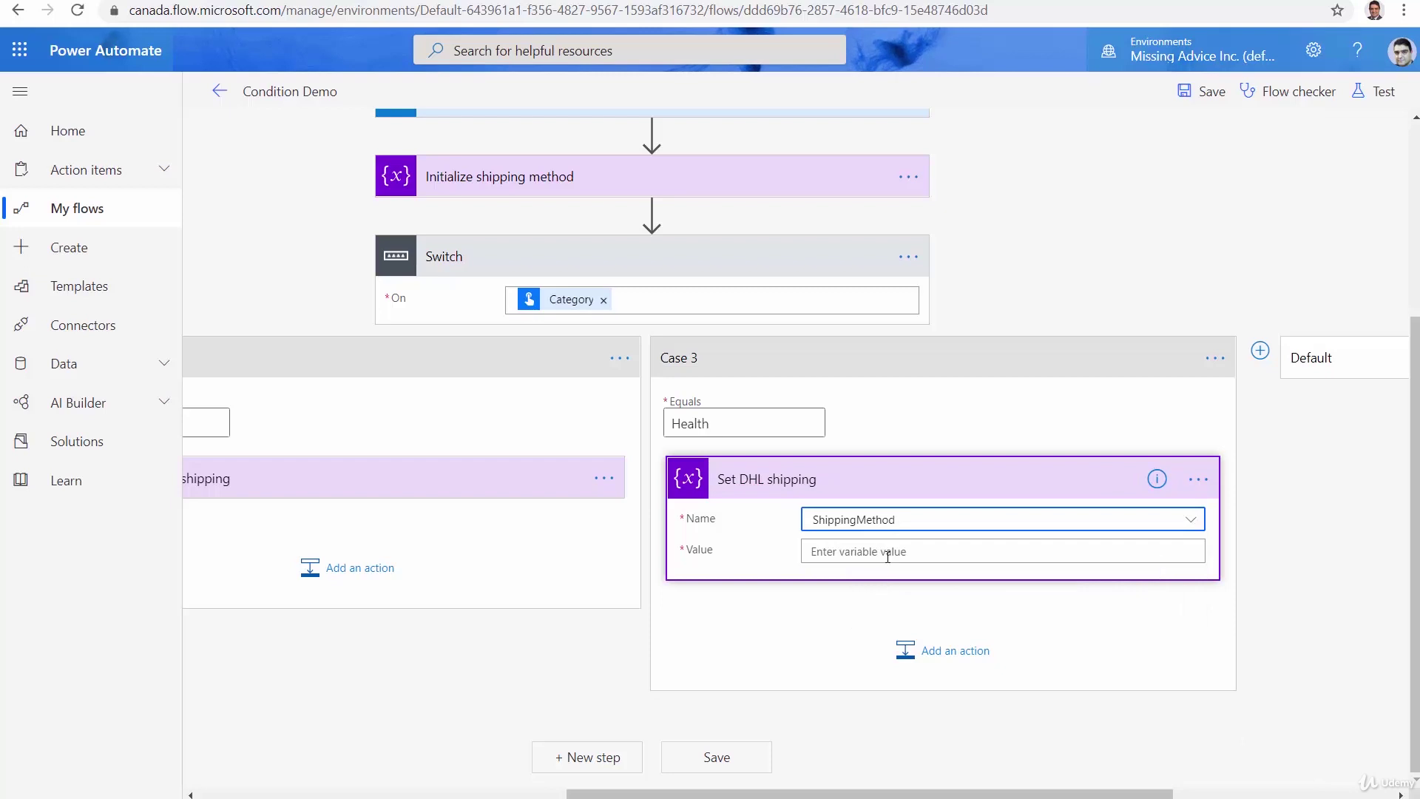
click(888, 557)
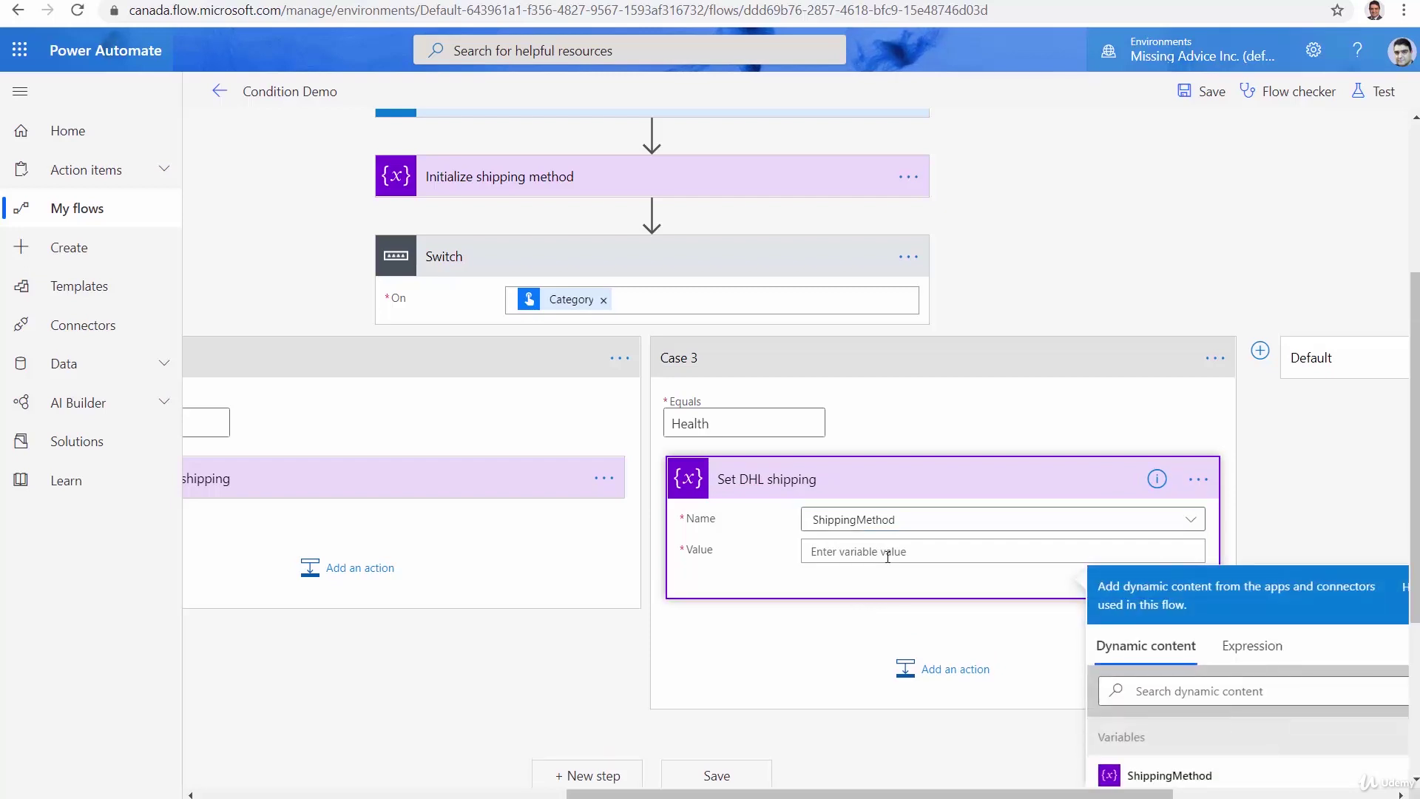
text(DHL)
Step: Add a Set variable action to the Default branch
click(947, 479)
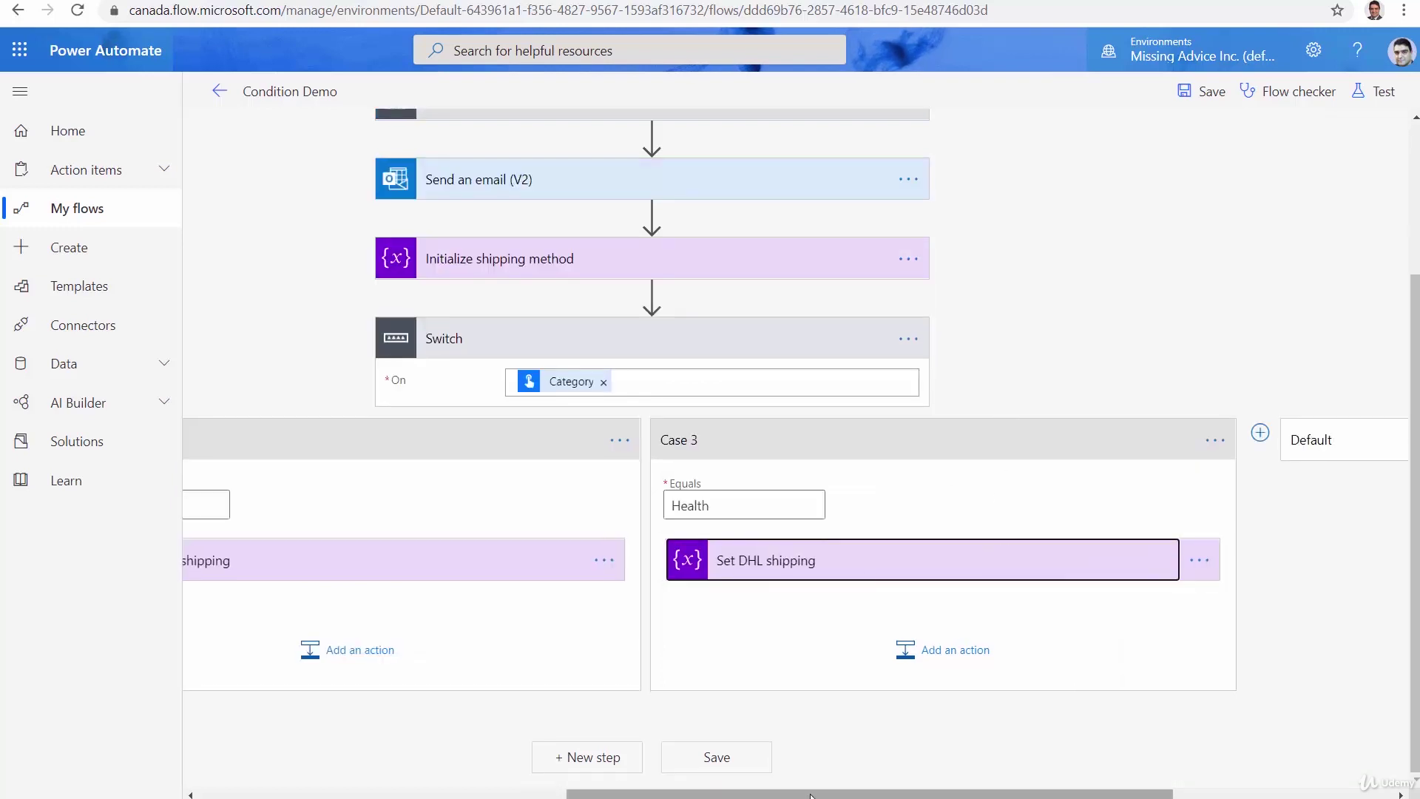
drag(817, 788, 923, 788)
click(1235, 453)
drag(1206, 789, 1322, 782)
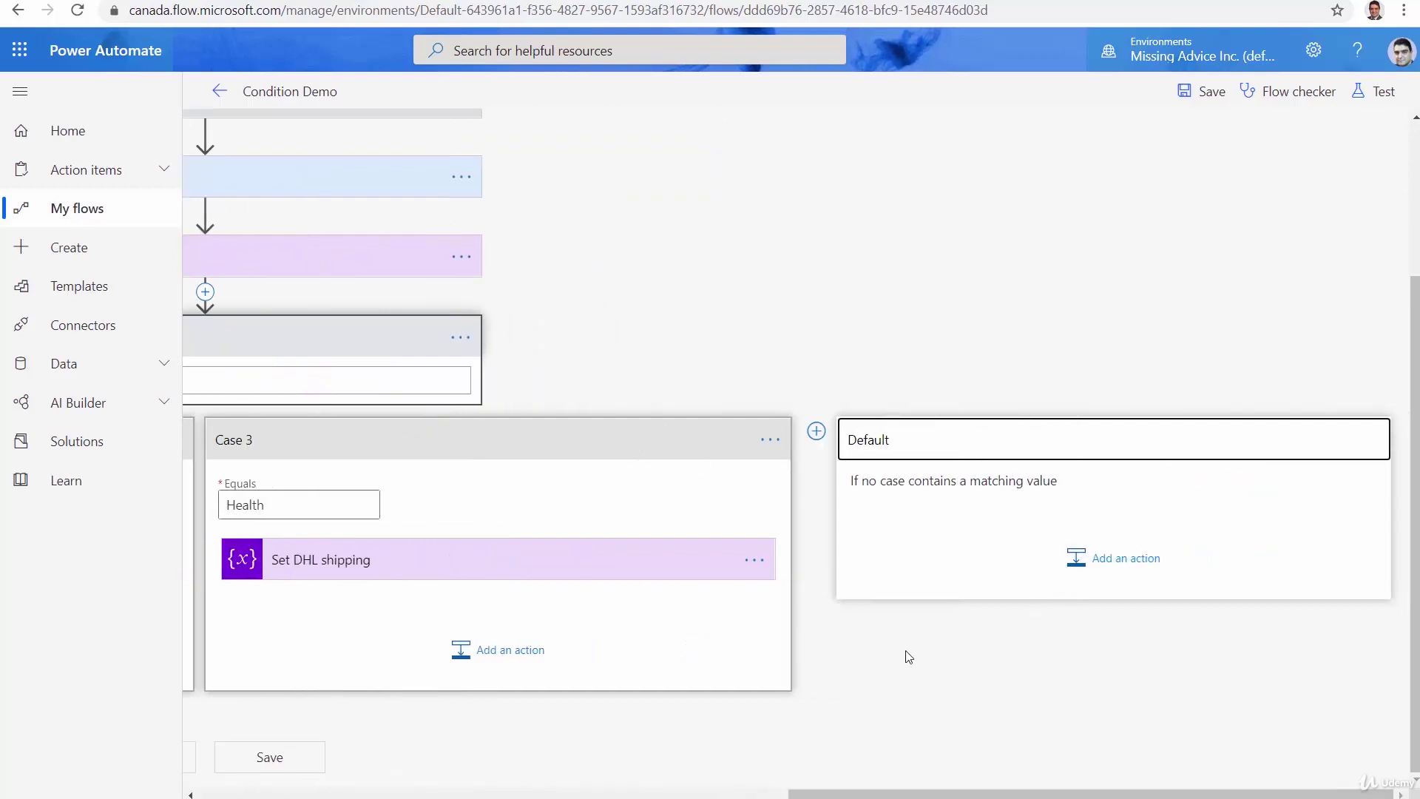
click(1125, 562)
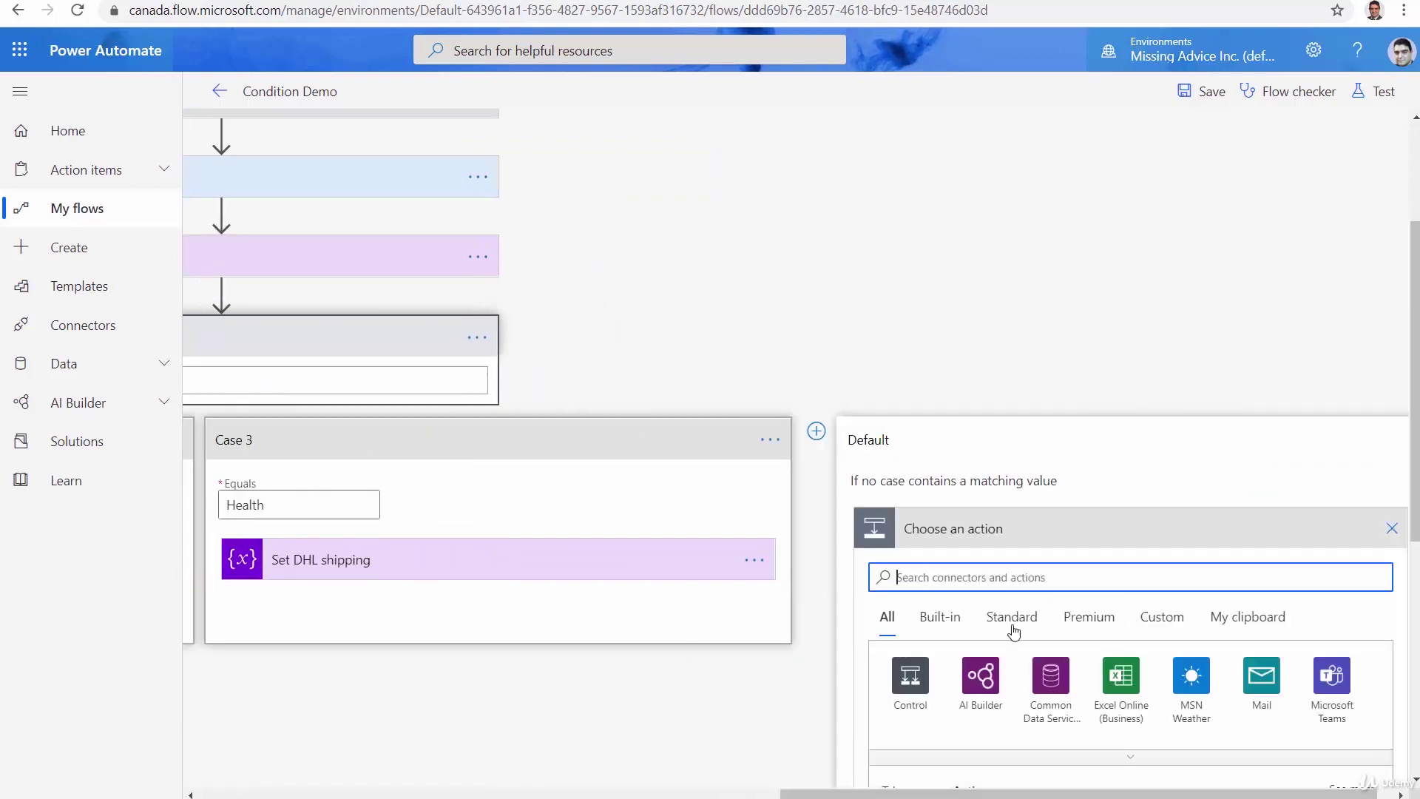
text(Set var)
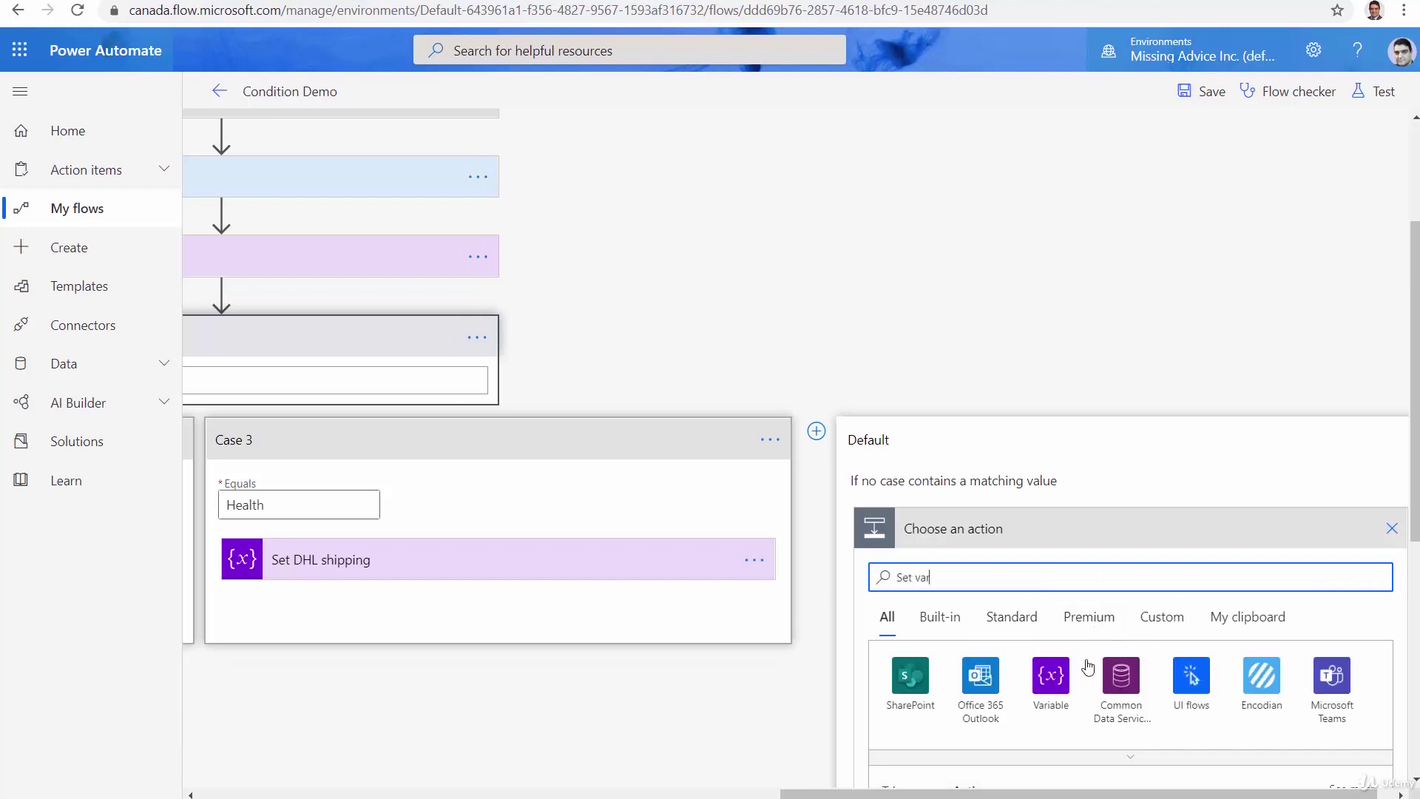
scroll(1035, 703, down, 3)
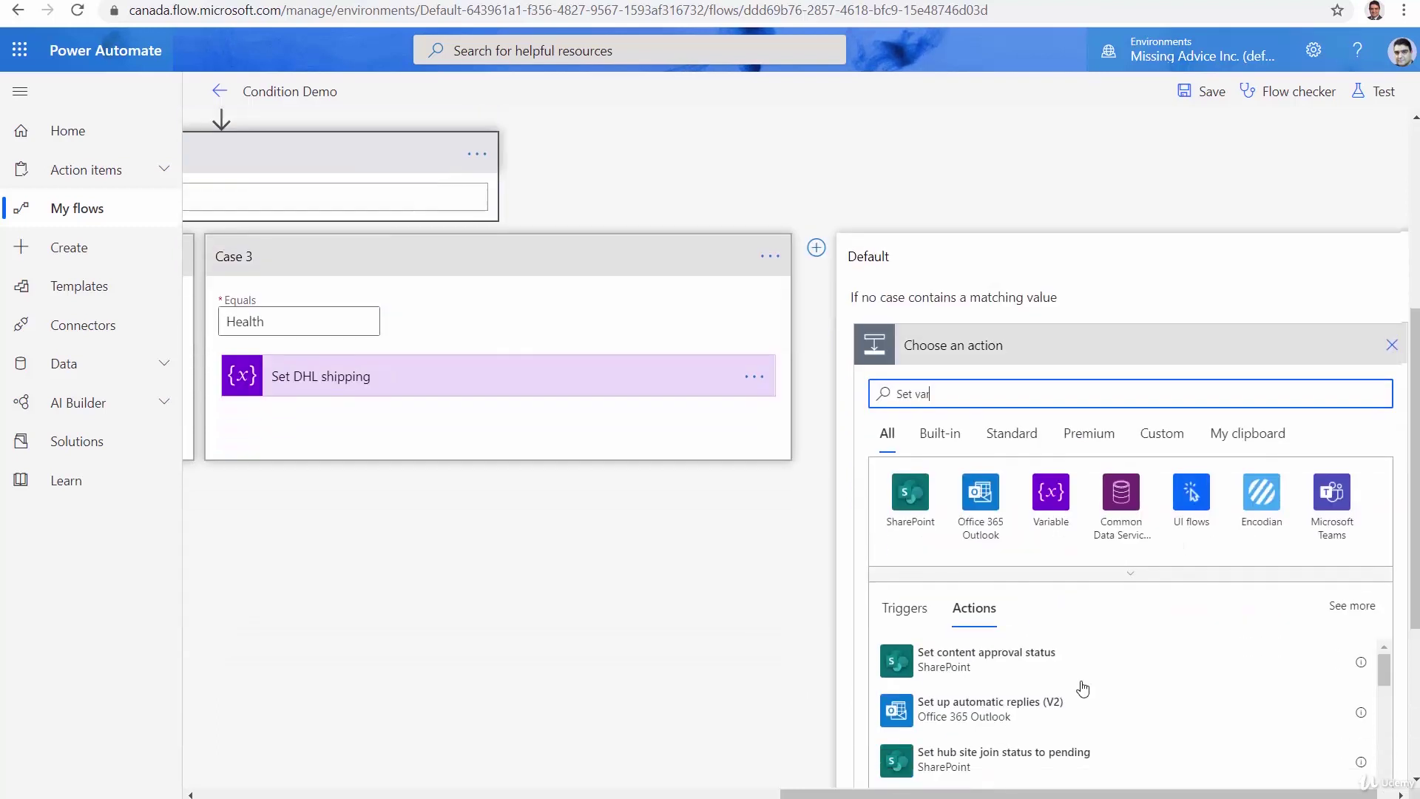
scroll(1049, 709, down, 5)
scroll(1054, 731, up, 3)
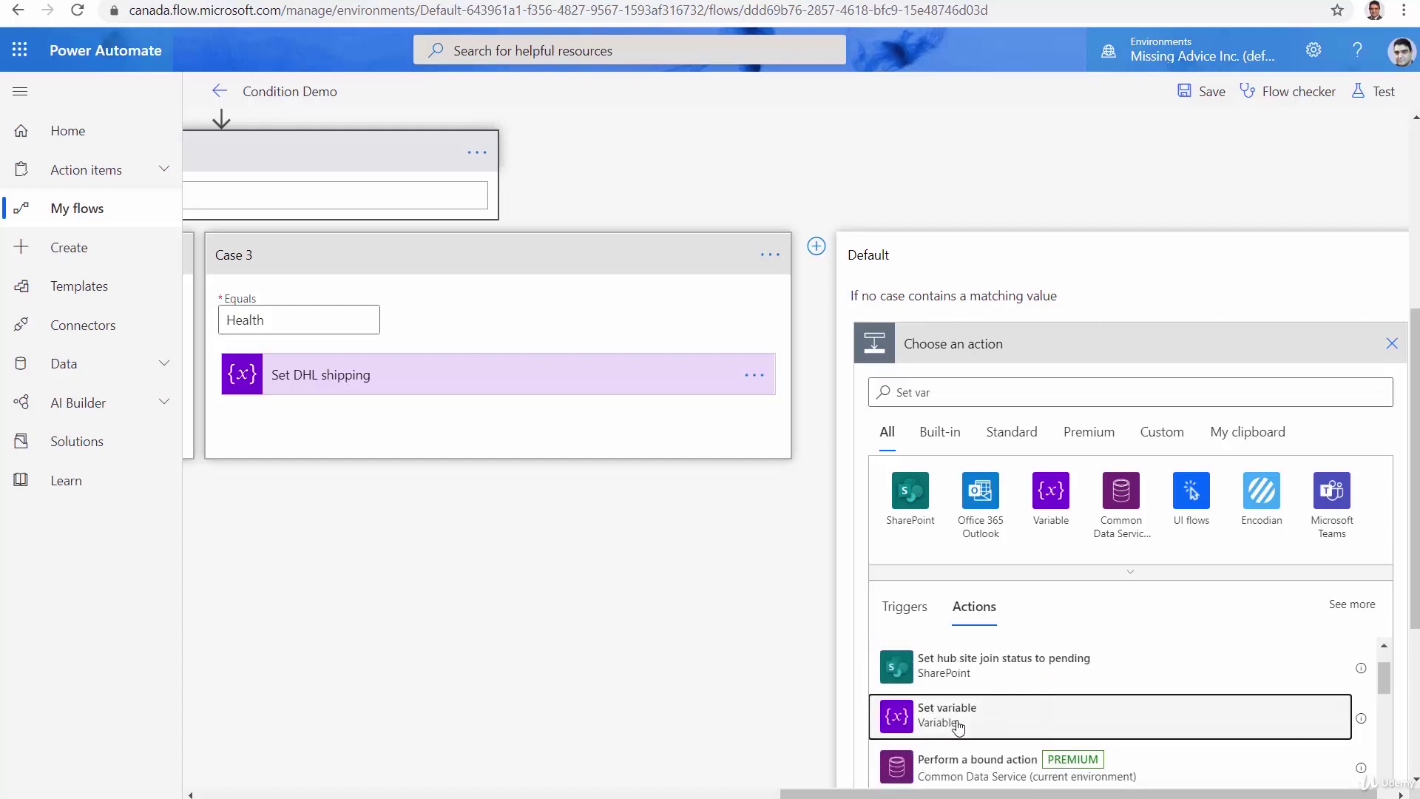
click(1030, 728)
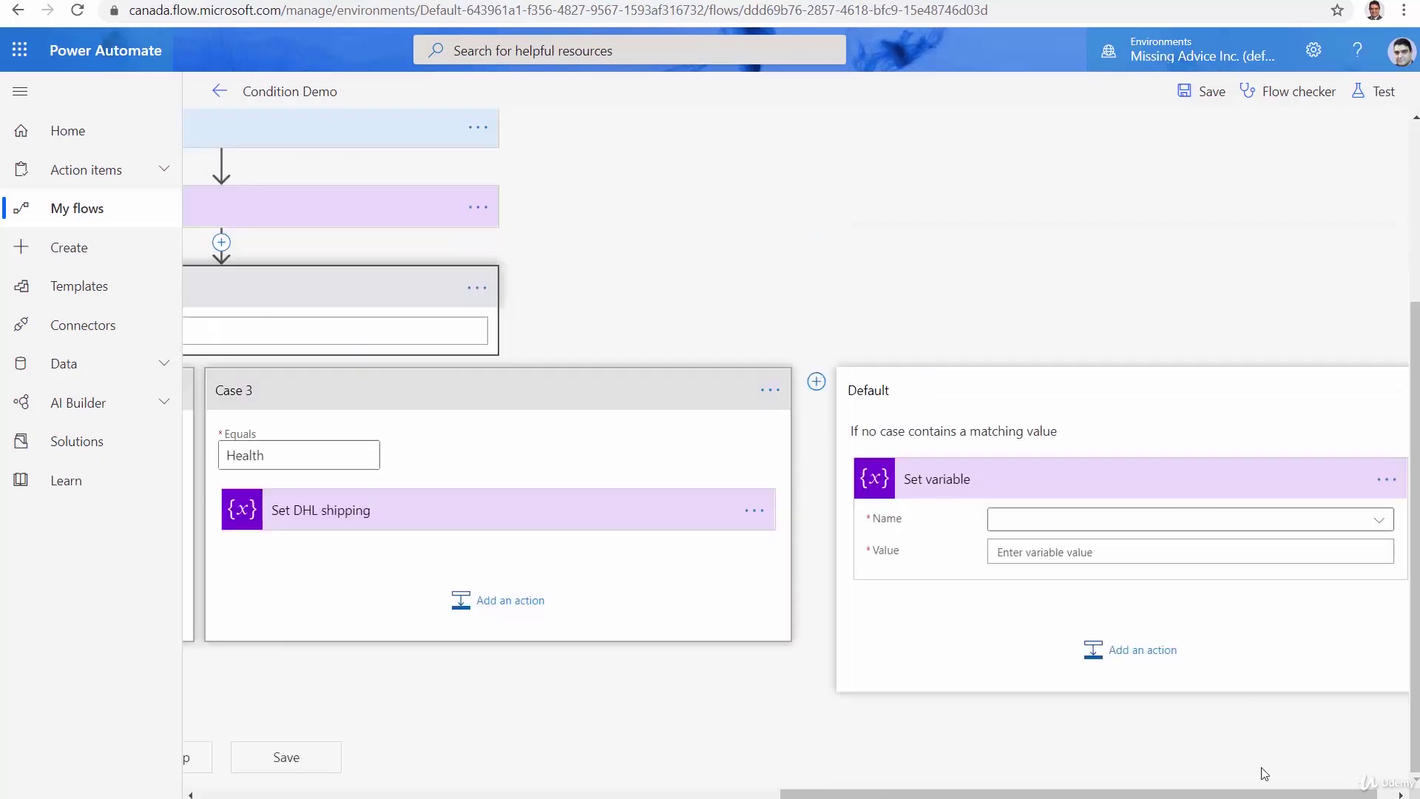
Step: Rename the Default branch's action to Set ground
click(1386, 481)
click(1386, 482)
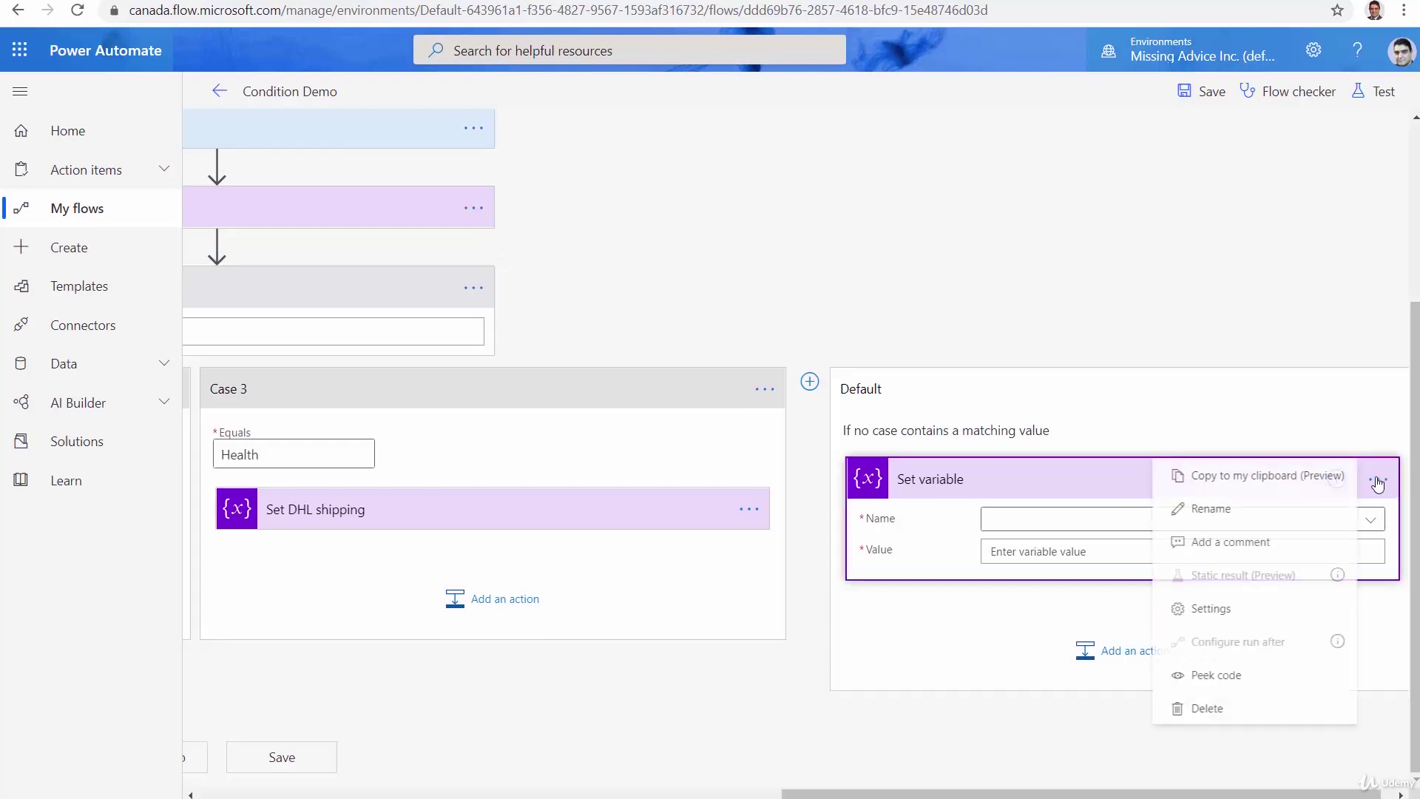
click(1254, 520)
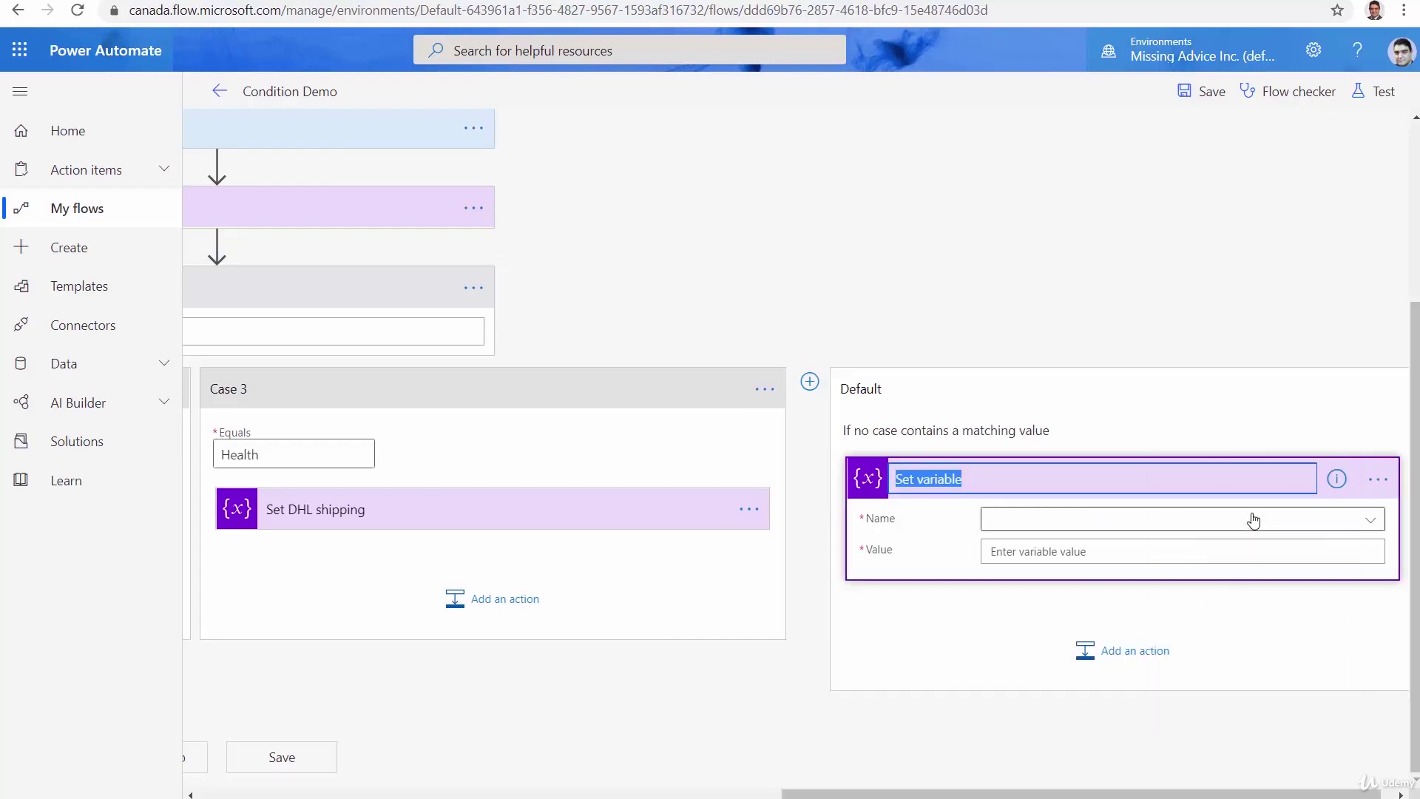
key(End)
key(ctrl+shift+Left)
text(gr)
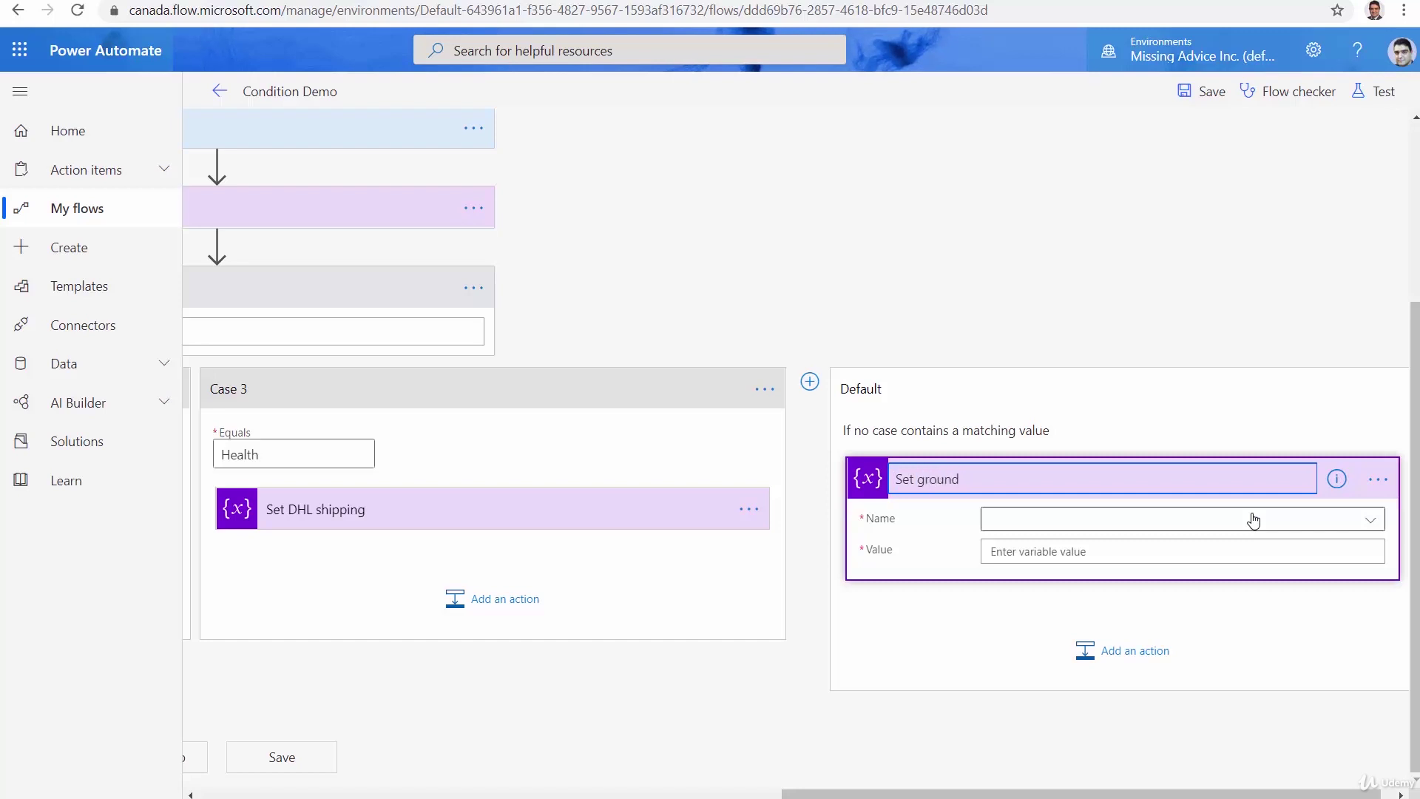
Step: Make Set ground assign ShippingMethod the value Ground shipping
click(1254, 520)
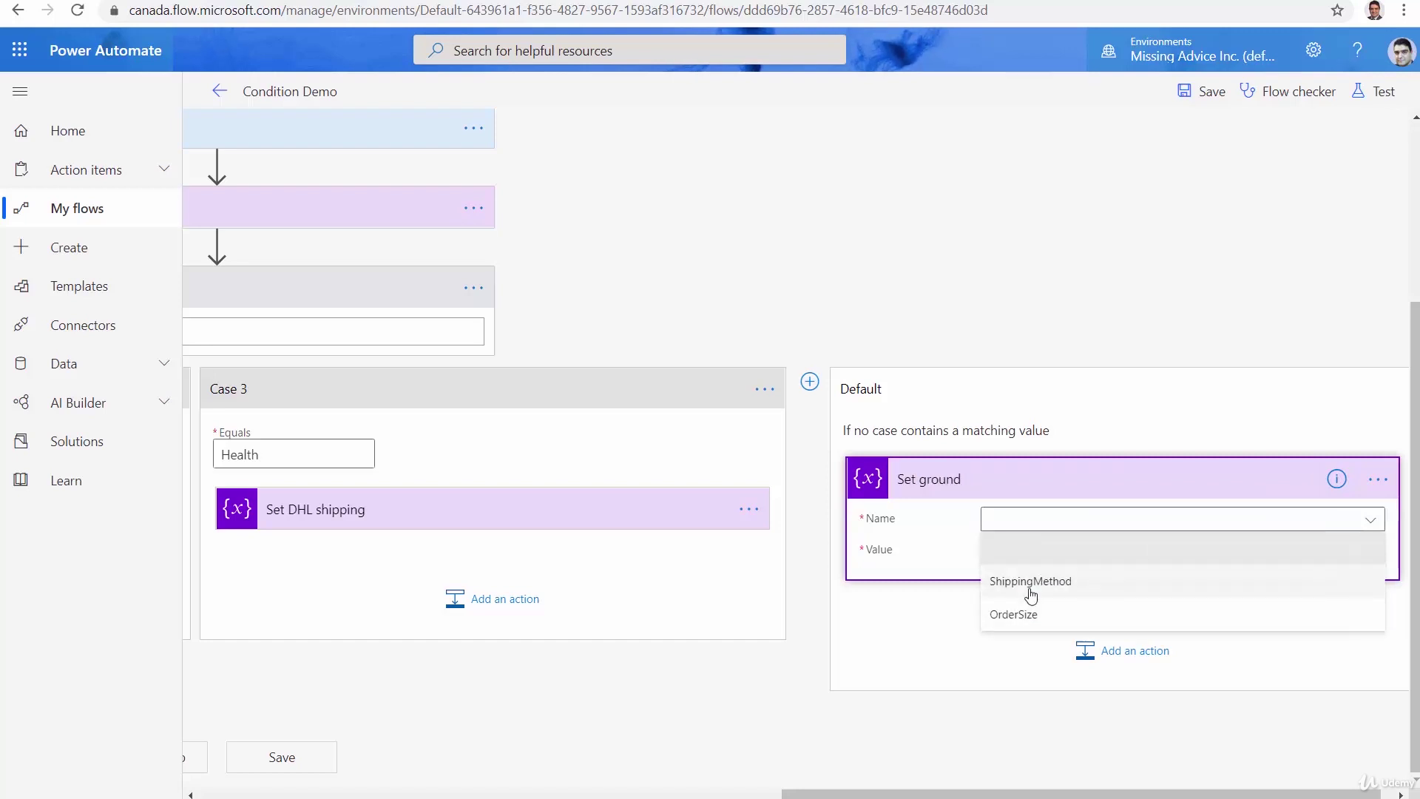
click(1032, 592)
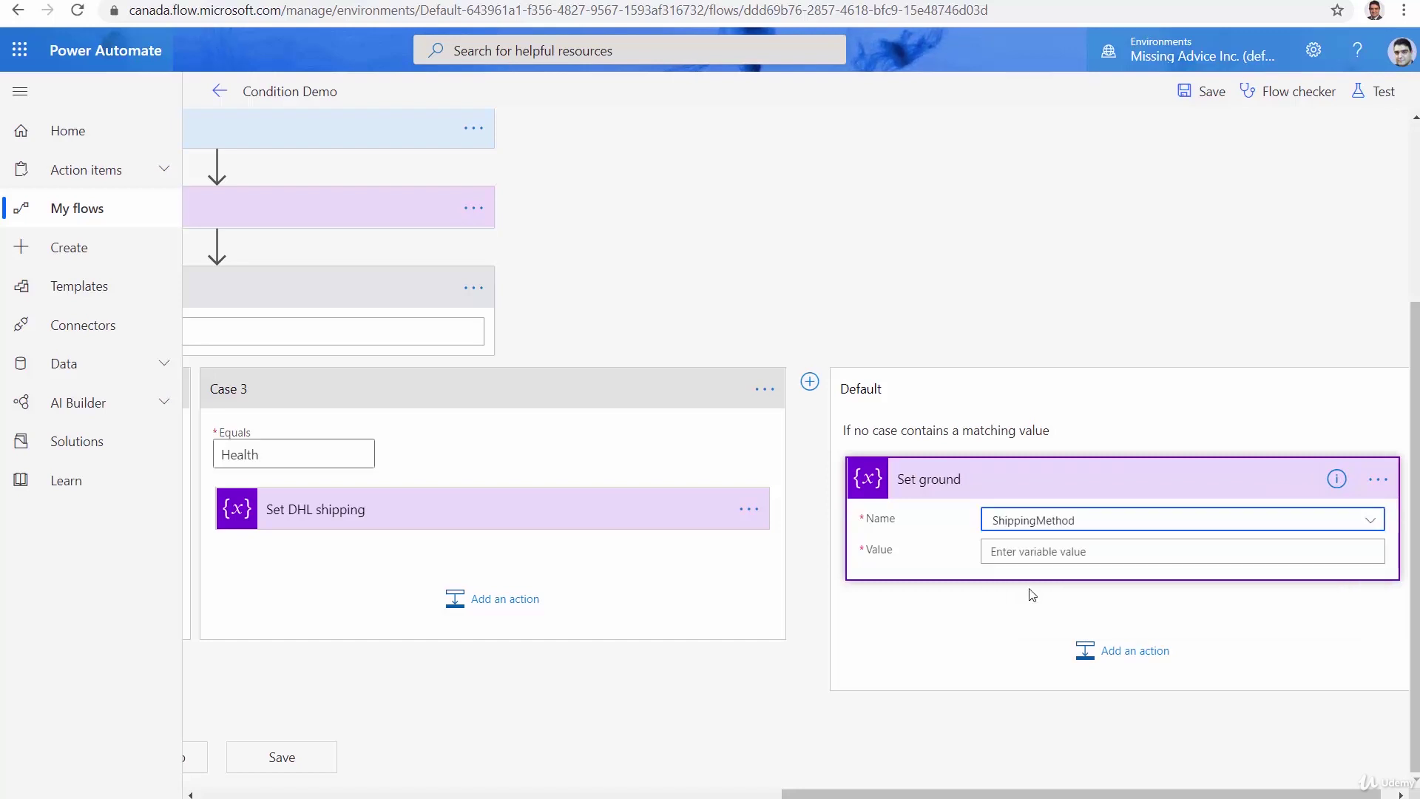
click(1043, 552)
text(Gr)
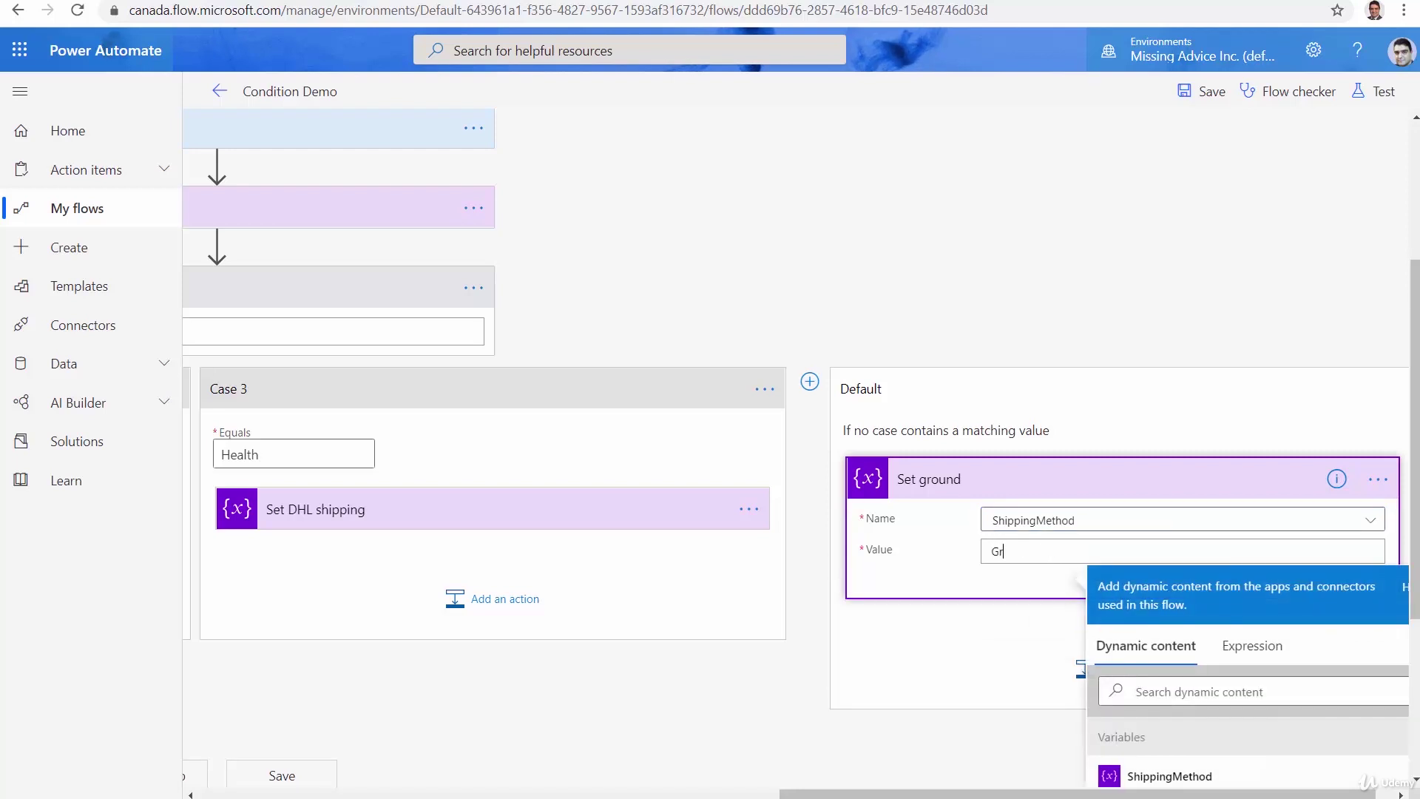
text(ound shipping)
click(782, 733)
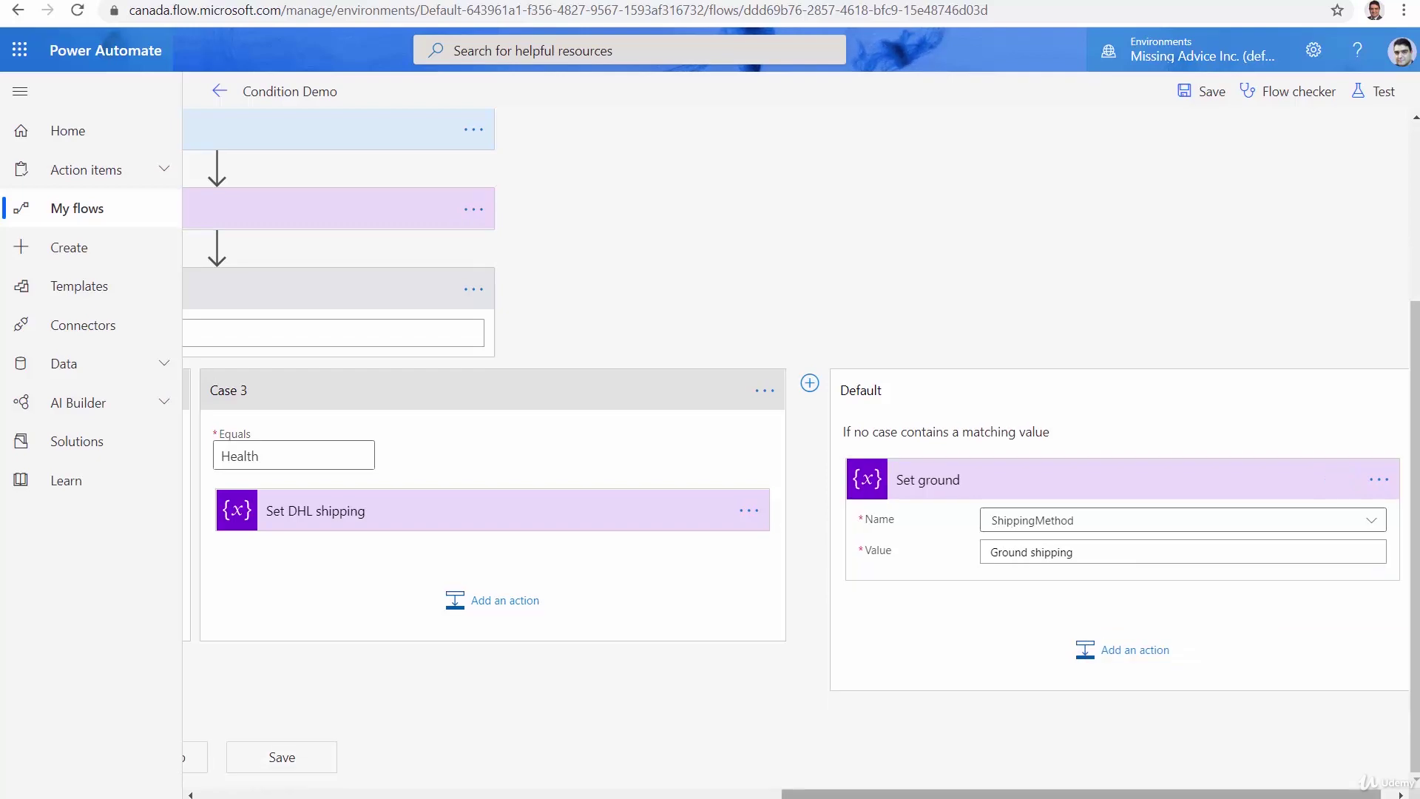
drag(821, 794, 241, 794)
scroll(251, 775, right, 5)
scroll(397, 745, left, 5)
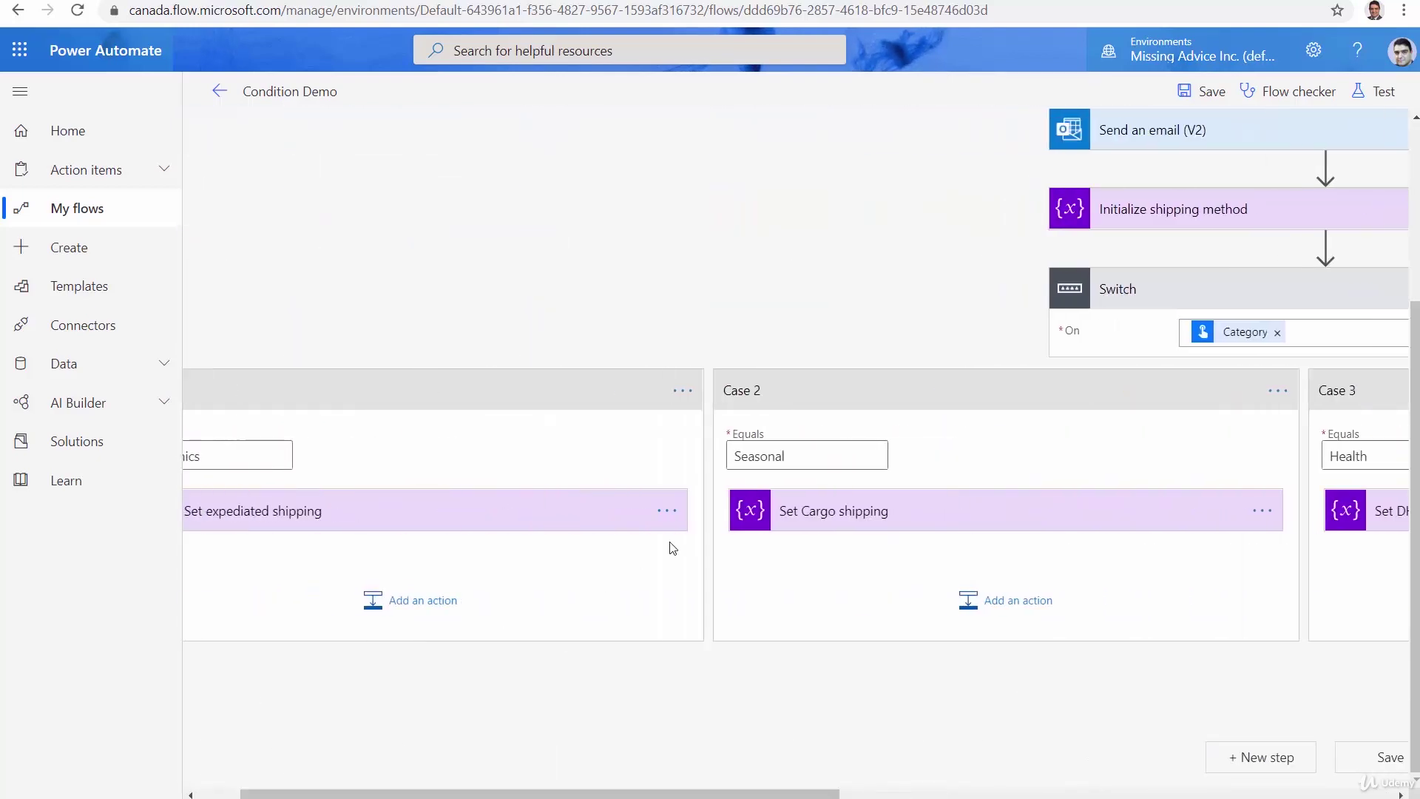
scroll(901, 726, up, 3)
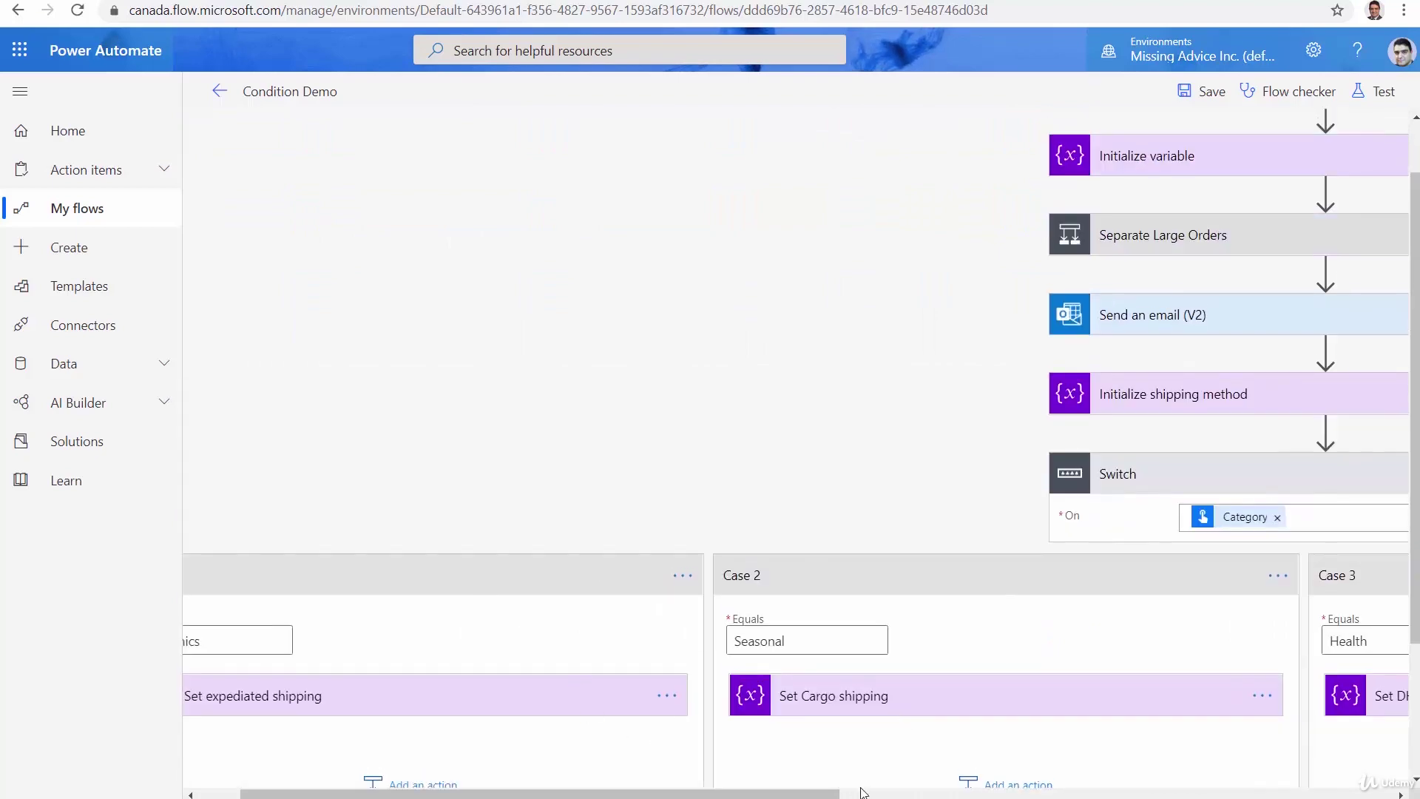
scroll(850, 796, right, 6)
scroll(1074, 796, left, 1)
scroll(1074, 795, left, 6)
scroll(1032, 708, down, 3)
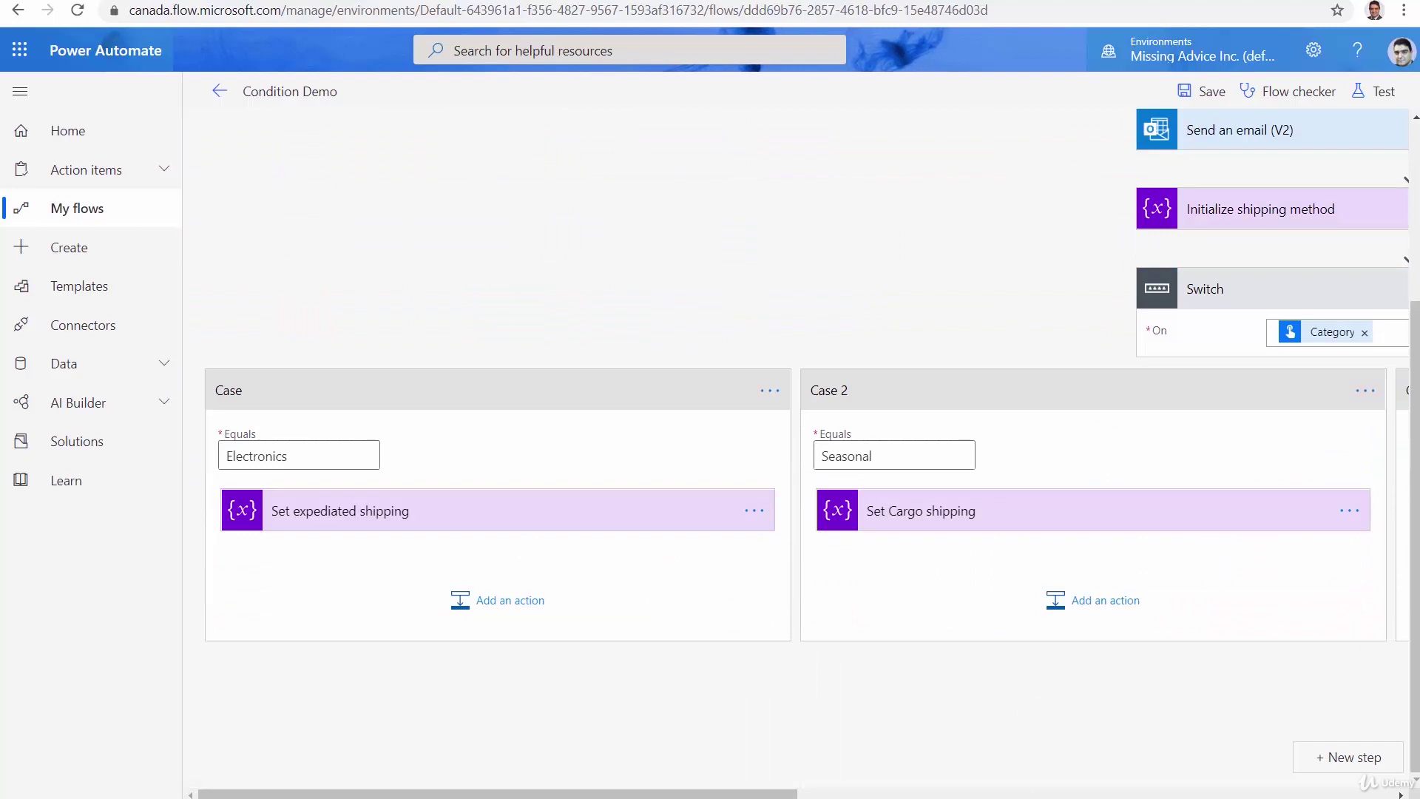
Step: Append a Compose action with ShippingMethod as its input, then save Condition Demo
drag(544, 794, 907, 794)
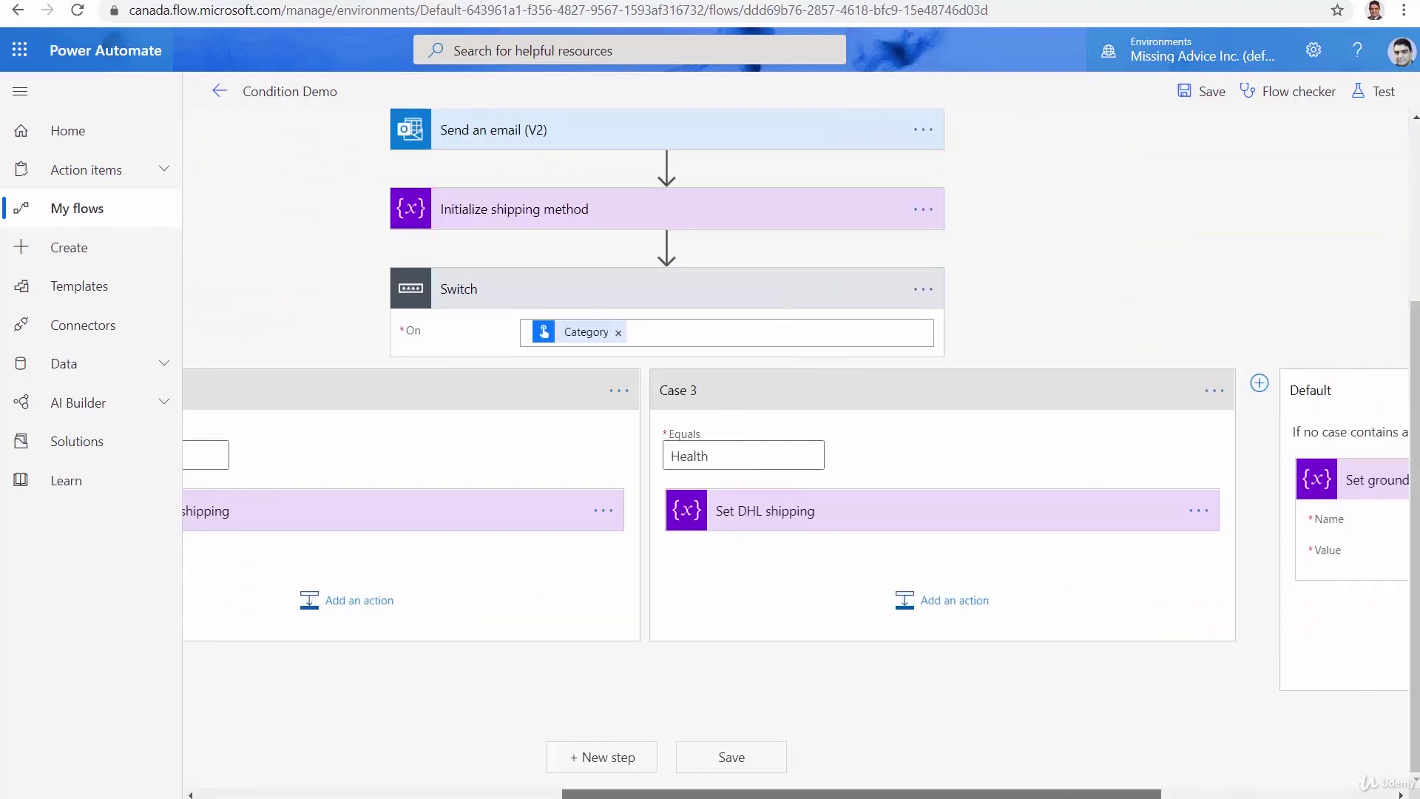
click(619, 765)
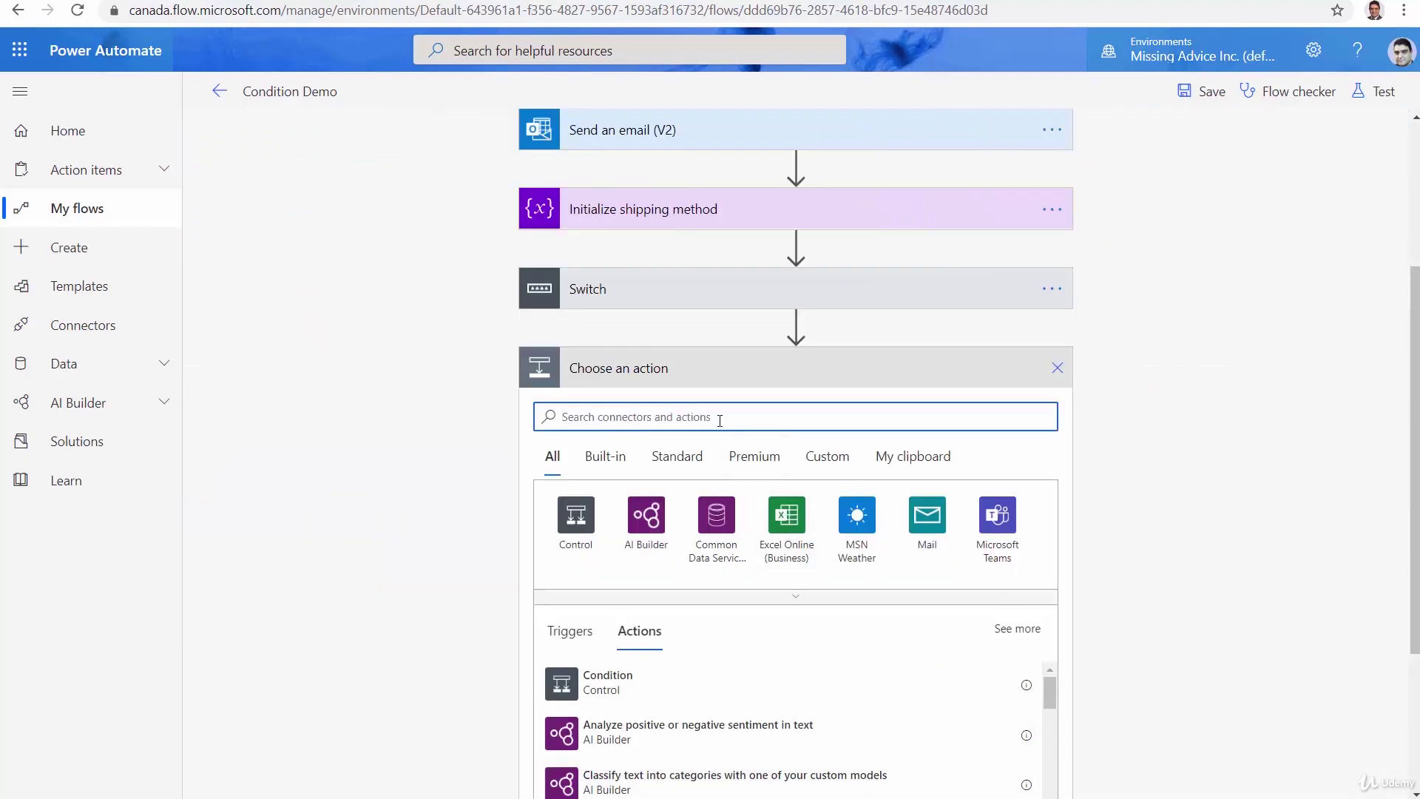
text(Compose)
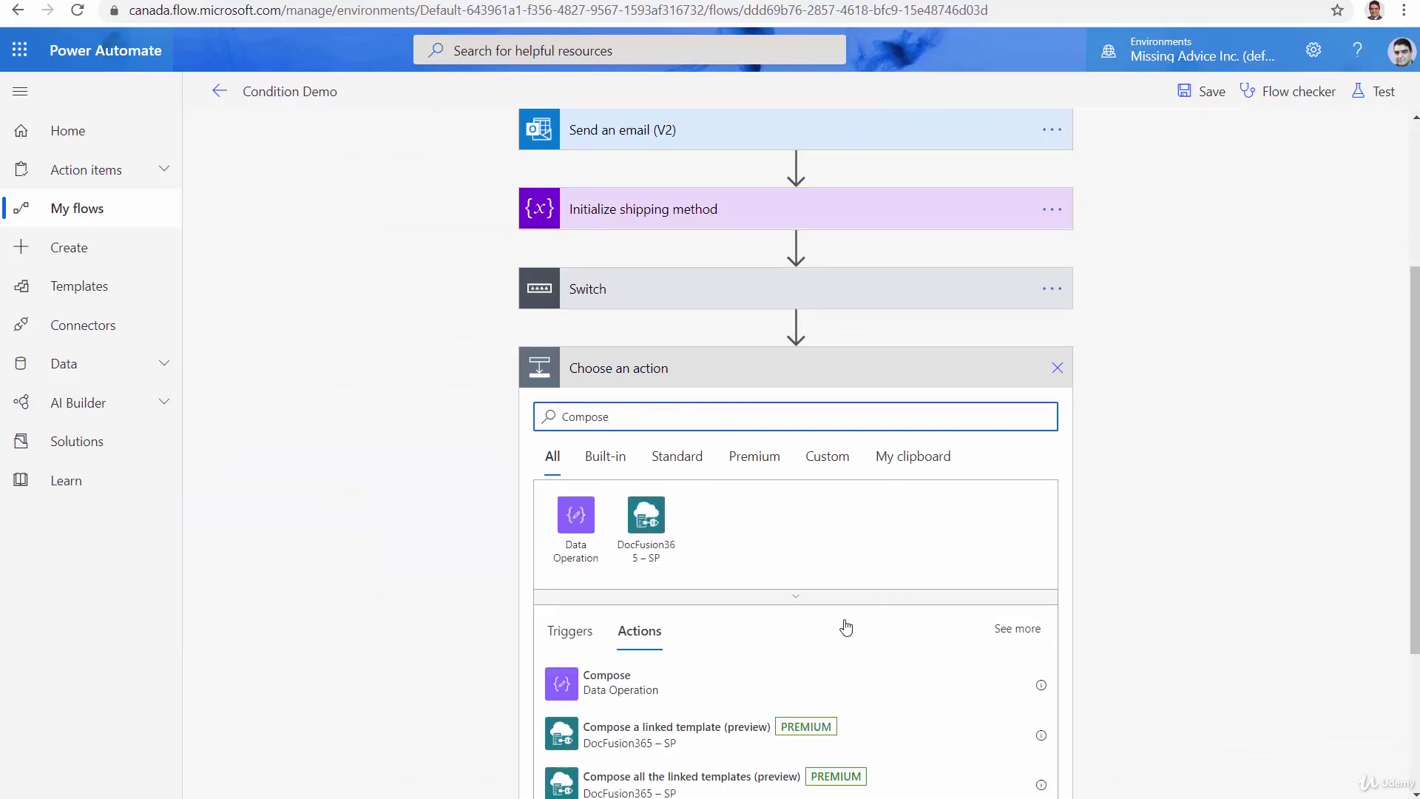
click(600, 686)
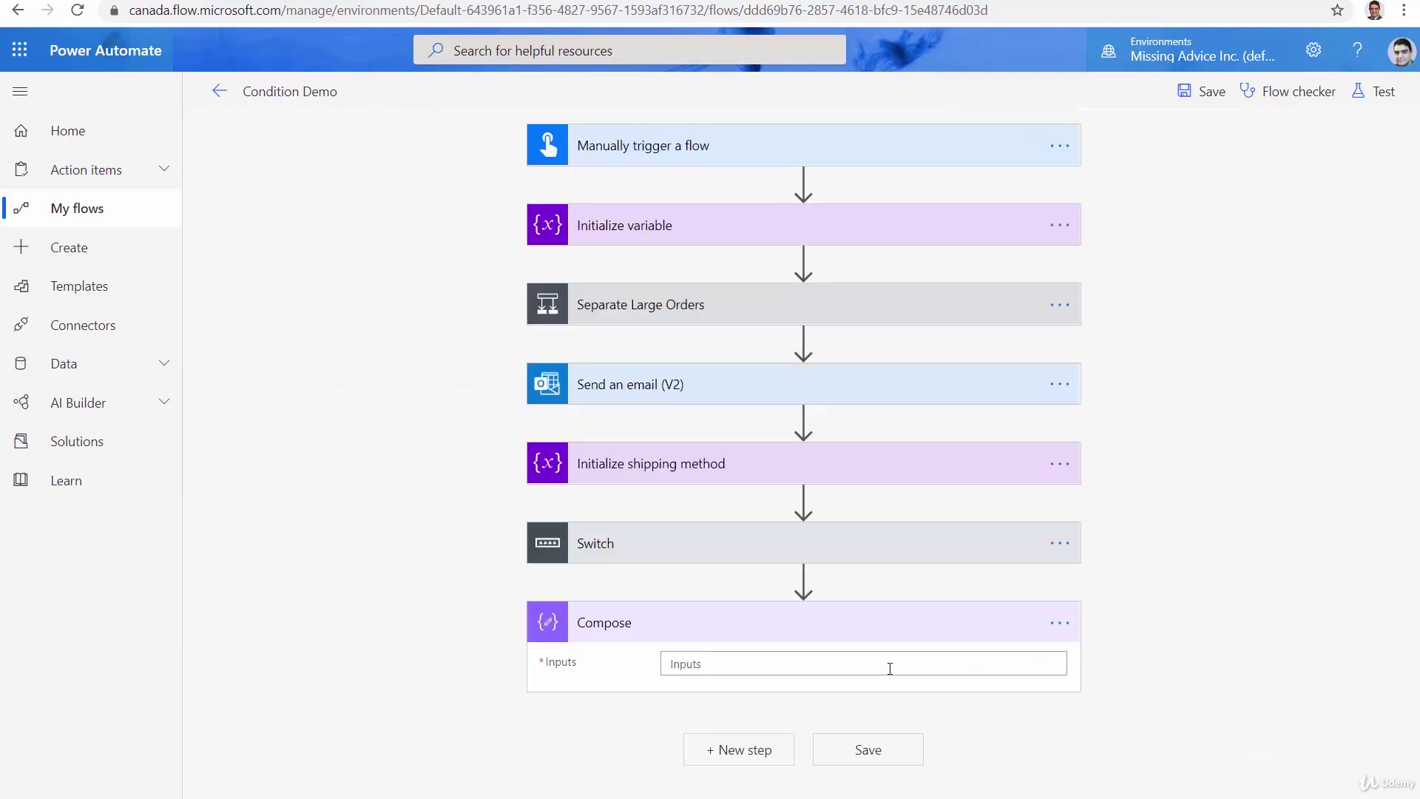
click(876, 668)
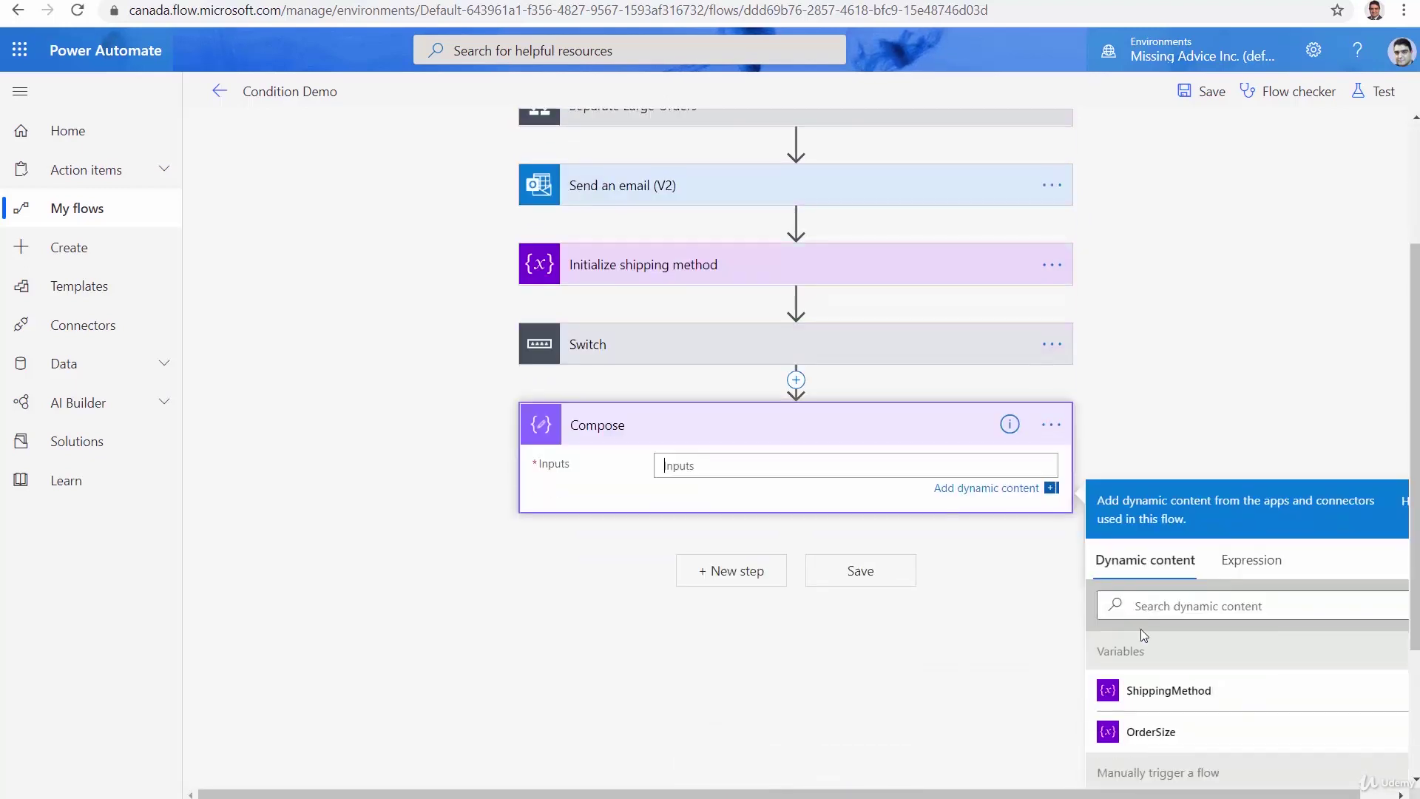
click(1148, 608)
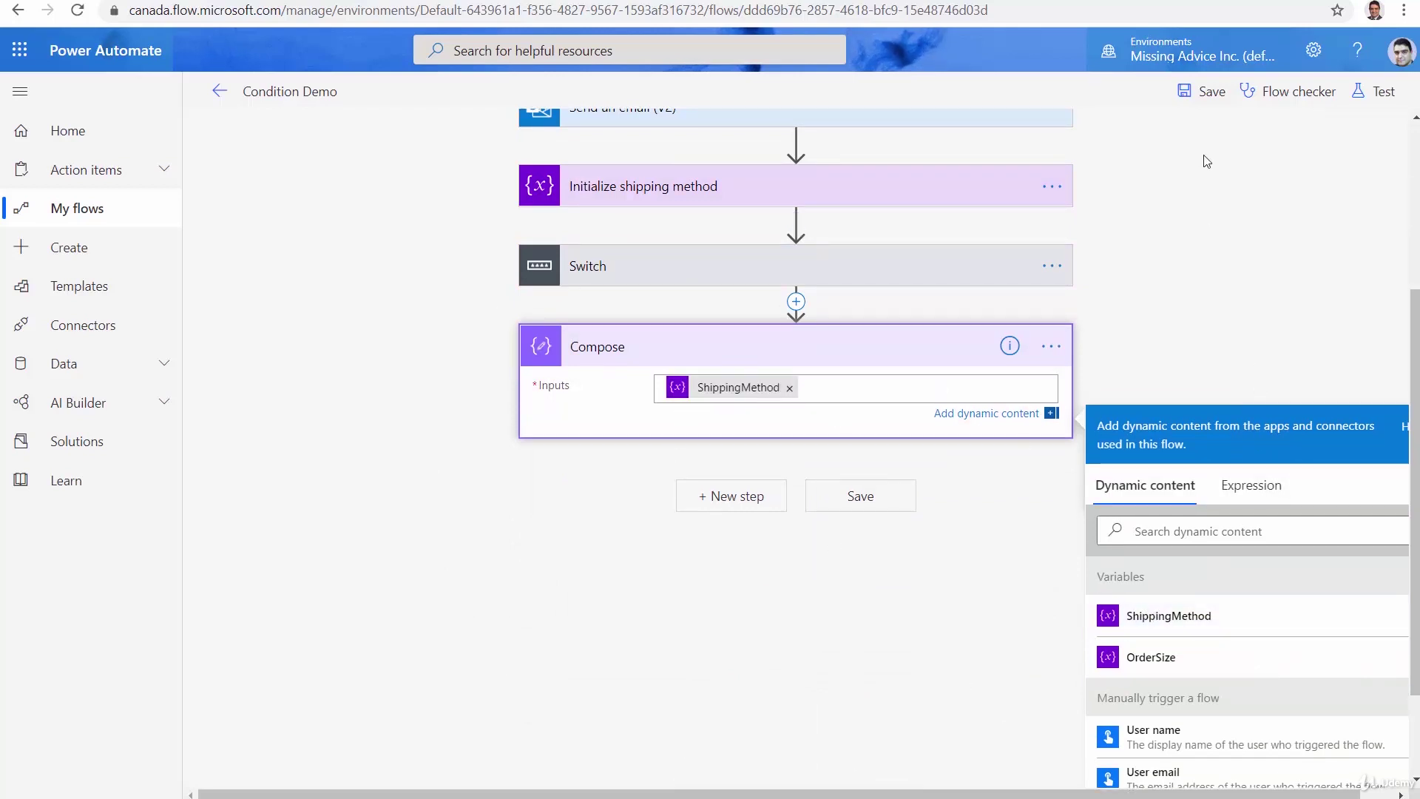
click(1186, 91)
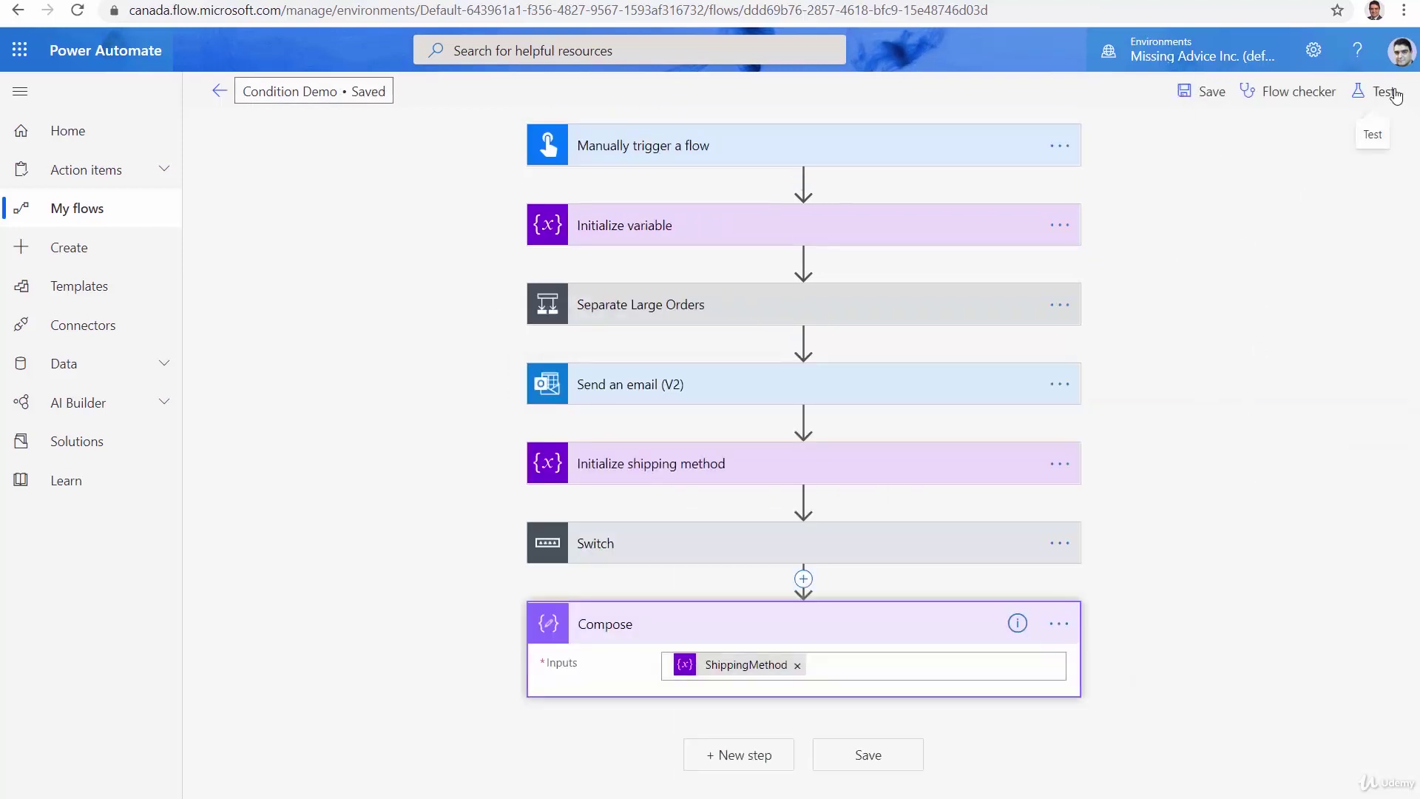
Step: Start a manually triggered test of the flow
click(1383, 91)
click(1184, 138)
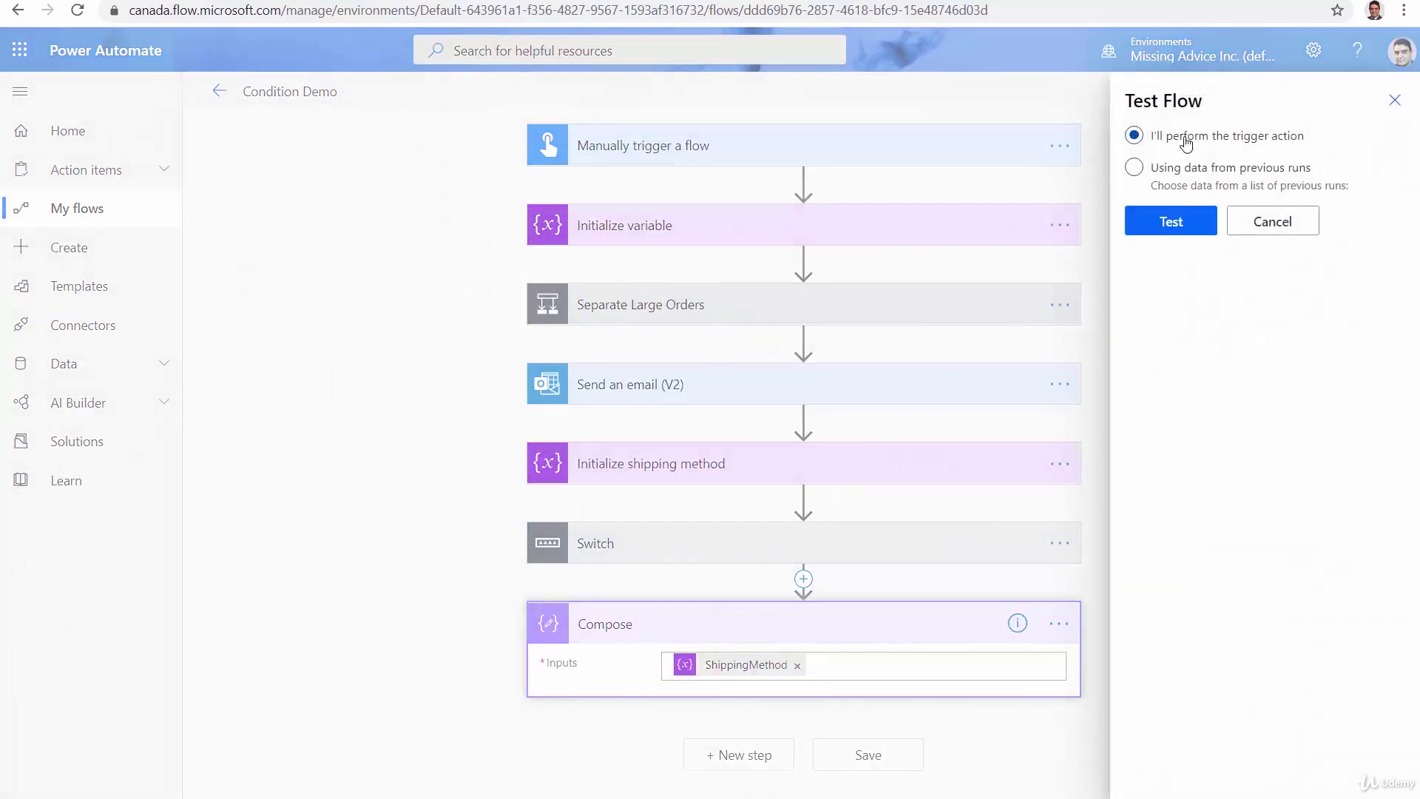
click(1180, 228)
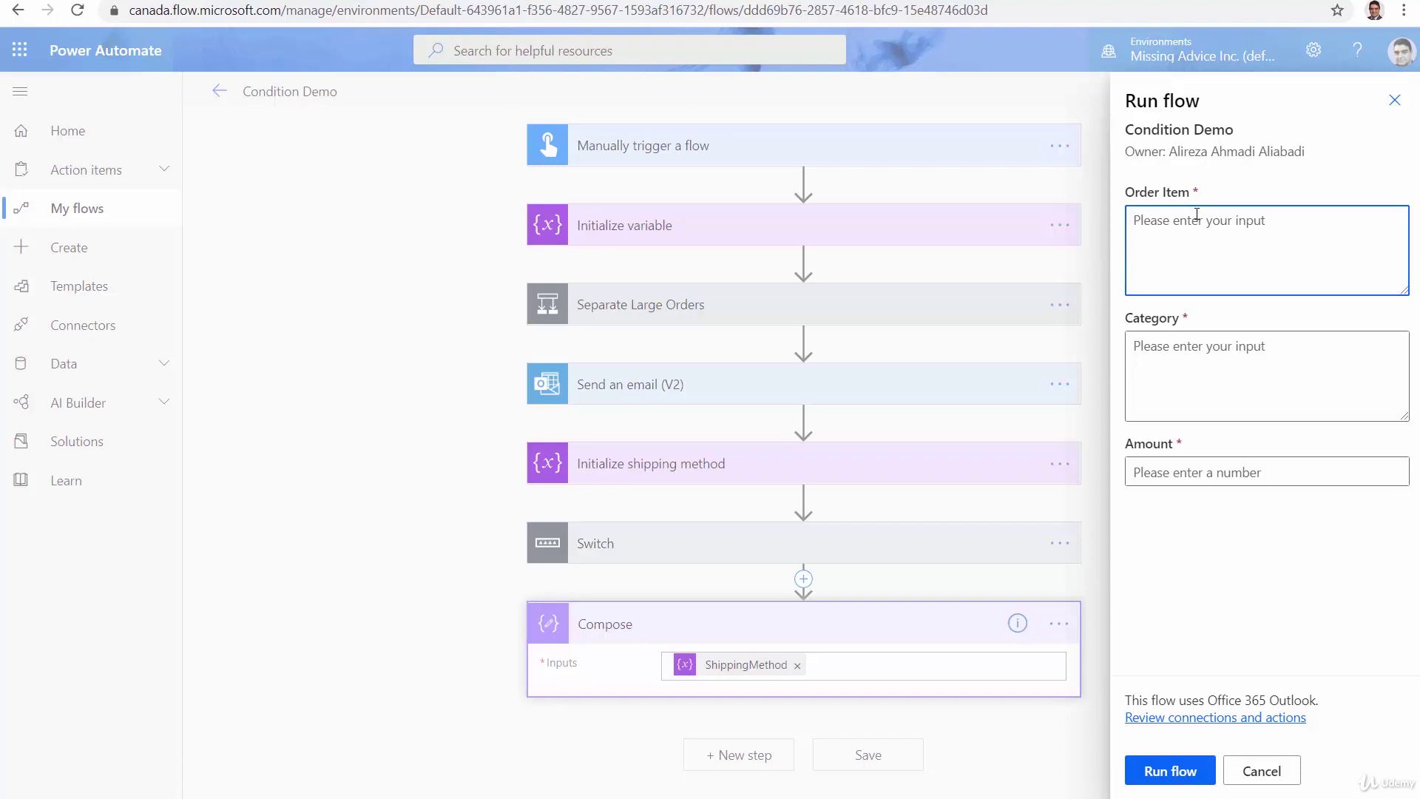
Step: Run it with order item Shampoo, category Health and amount 200, then view the results
text(Shampoo)
click(1190, 372)
text(Health)
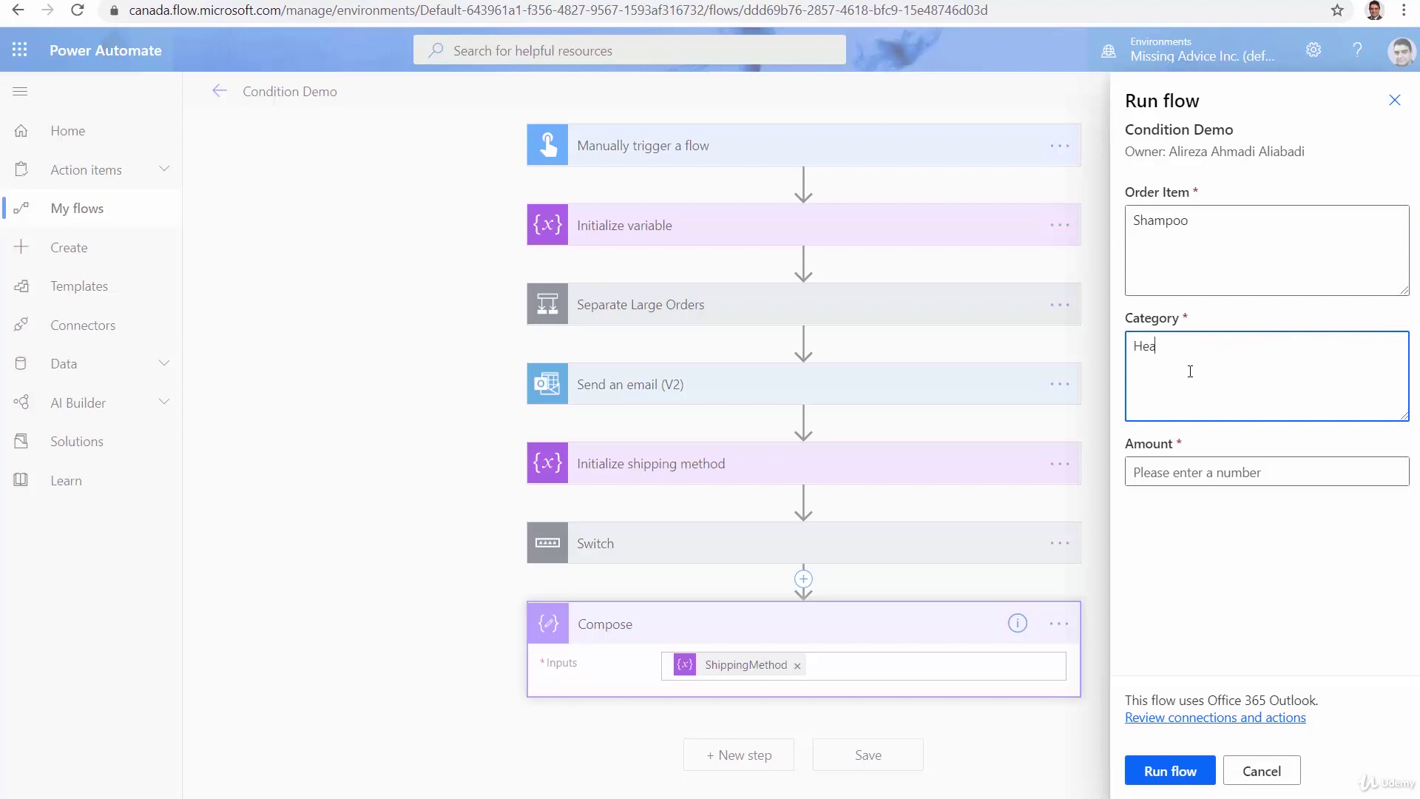
click(1230, 479)
text(20)
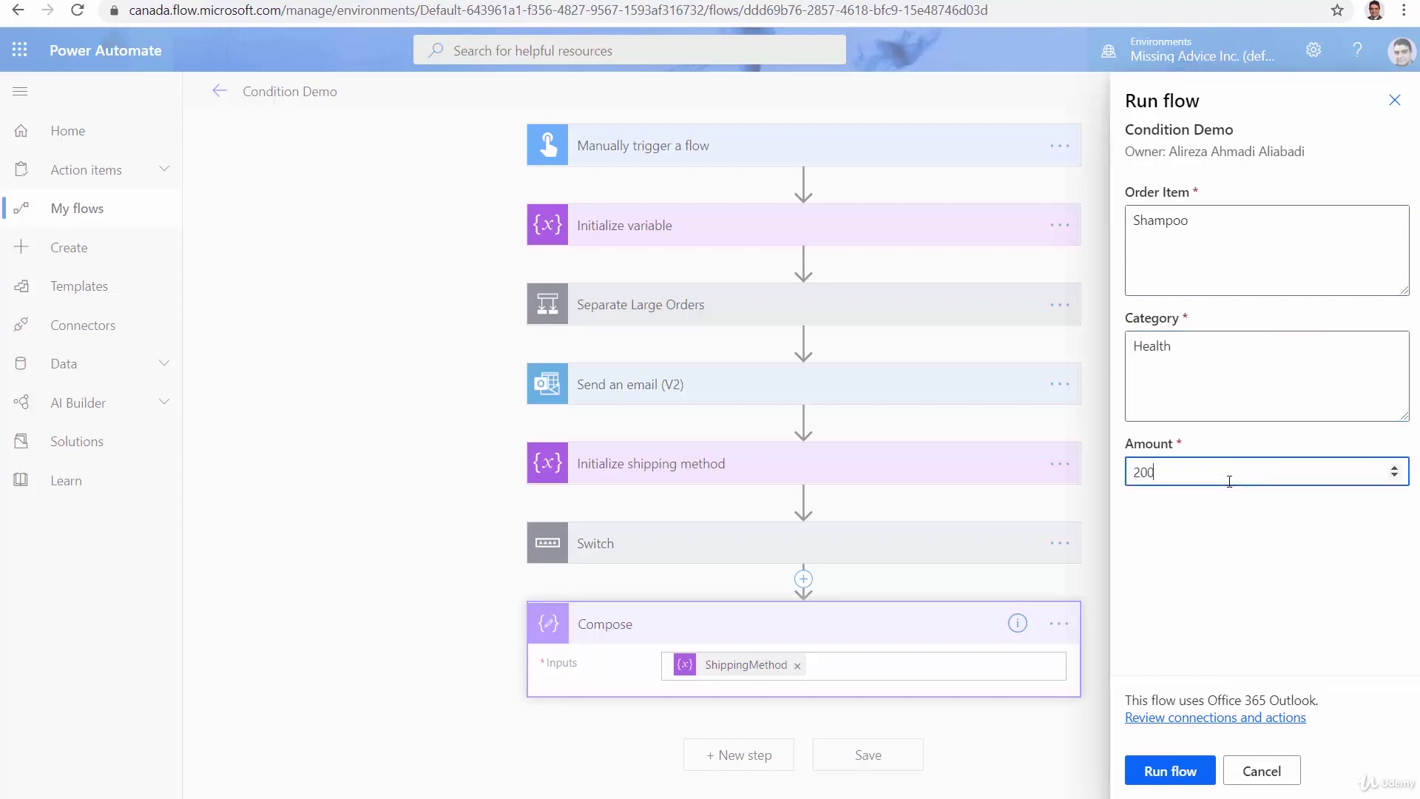
text(0)
click(1165, 771)
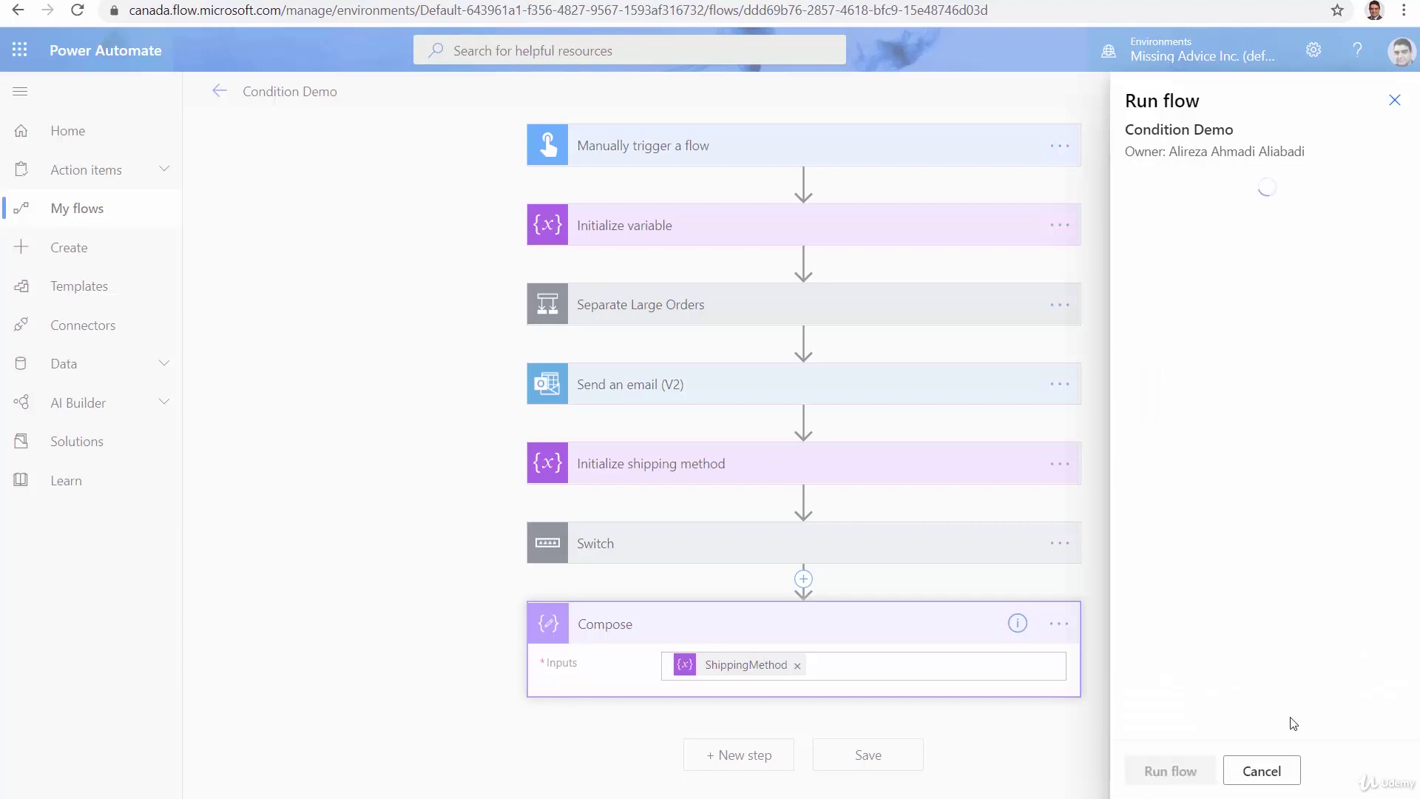
click(1161, 771)
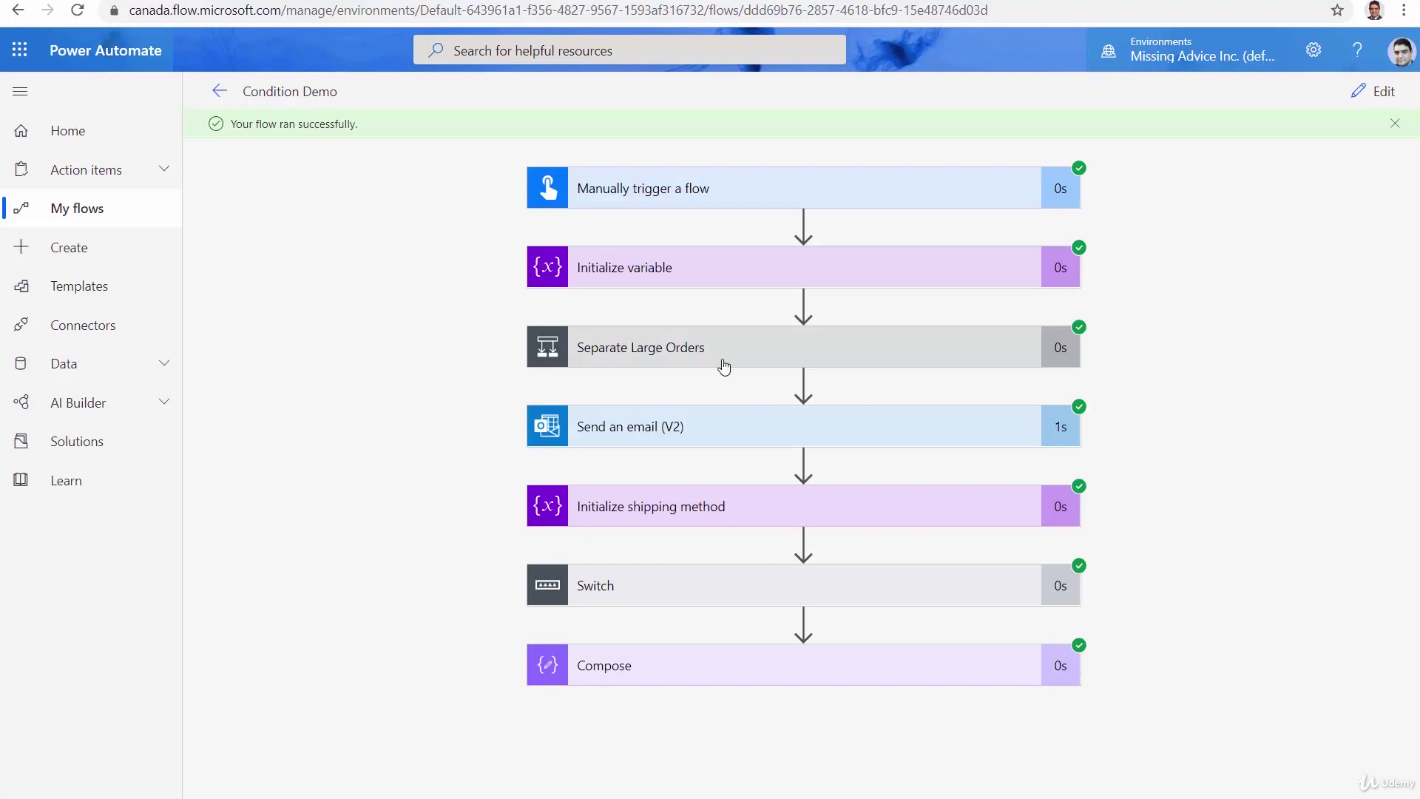
Step: Inspect the Send an email (V2) step's run inputs, then collapse it
click(720, 441)
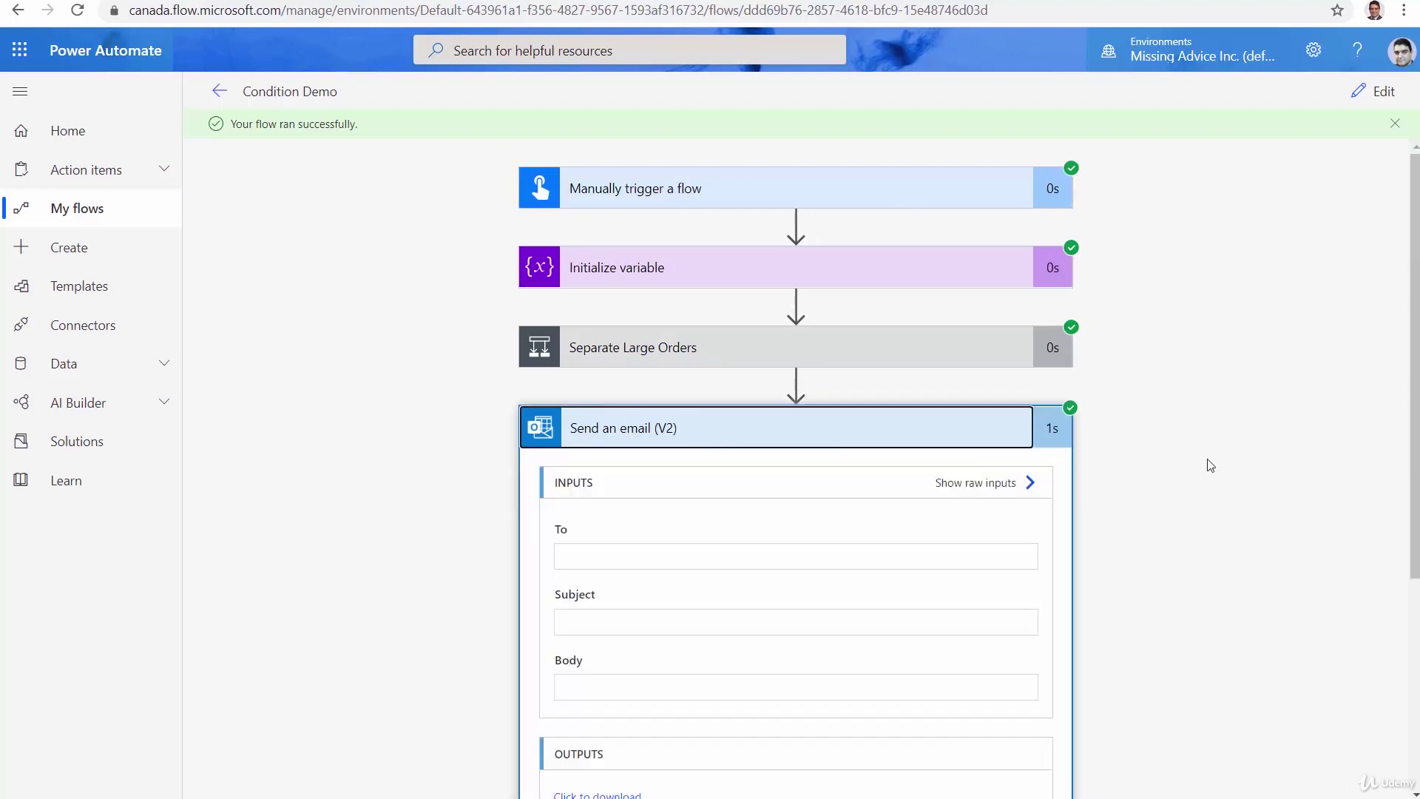
scroll(1210, 464, down, 4)
scroll(967, 440, up, 3)
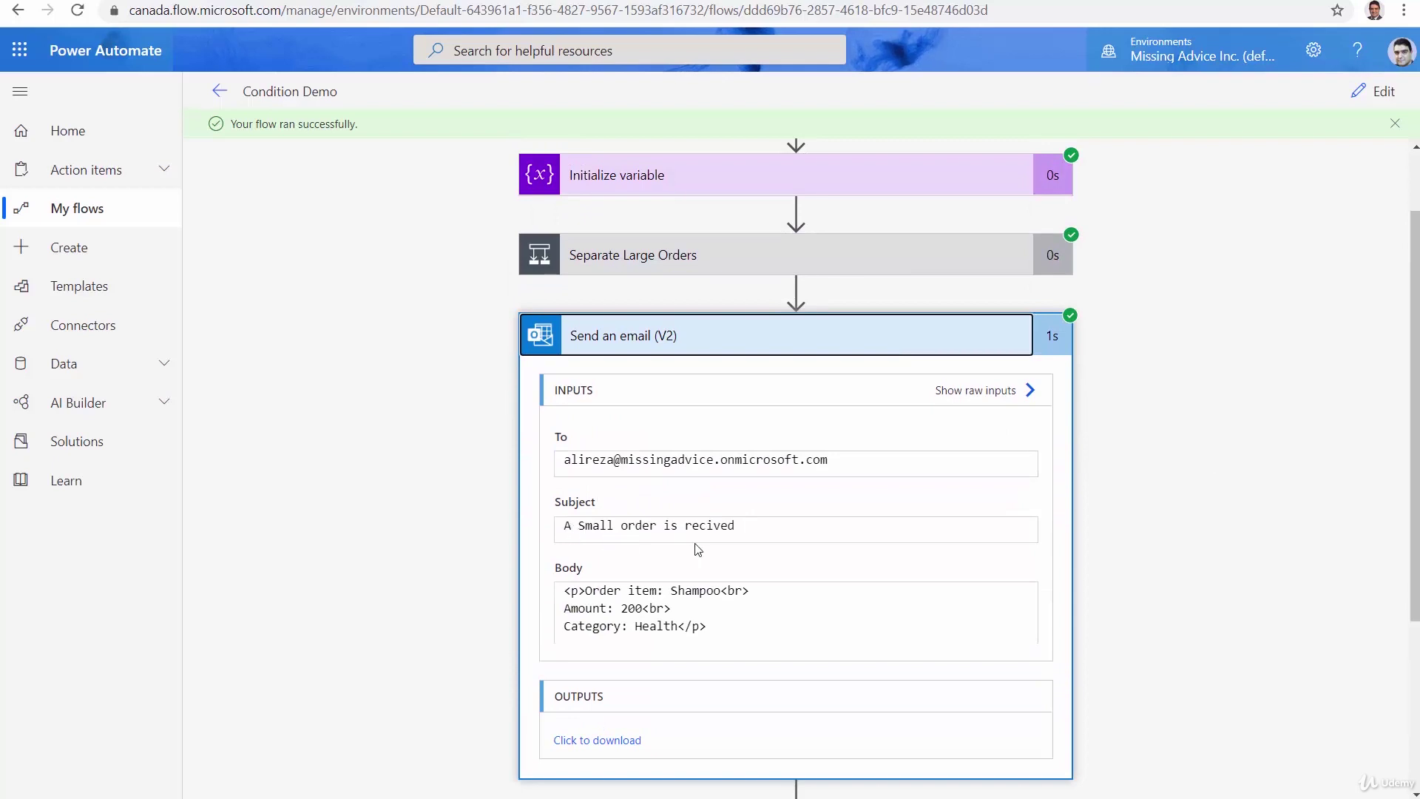
click(793, 339)
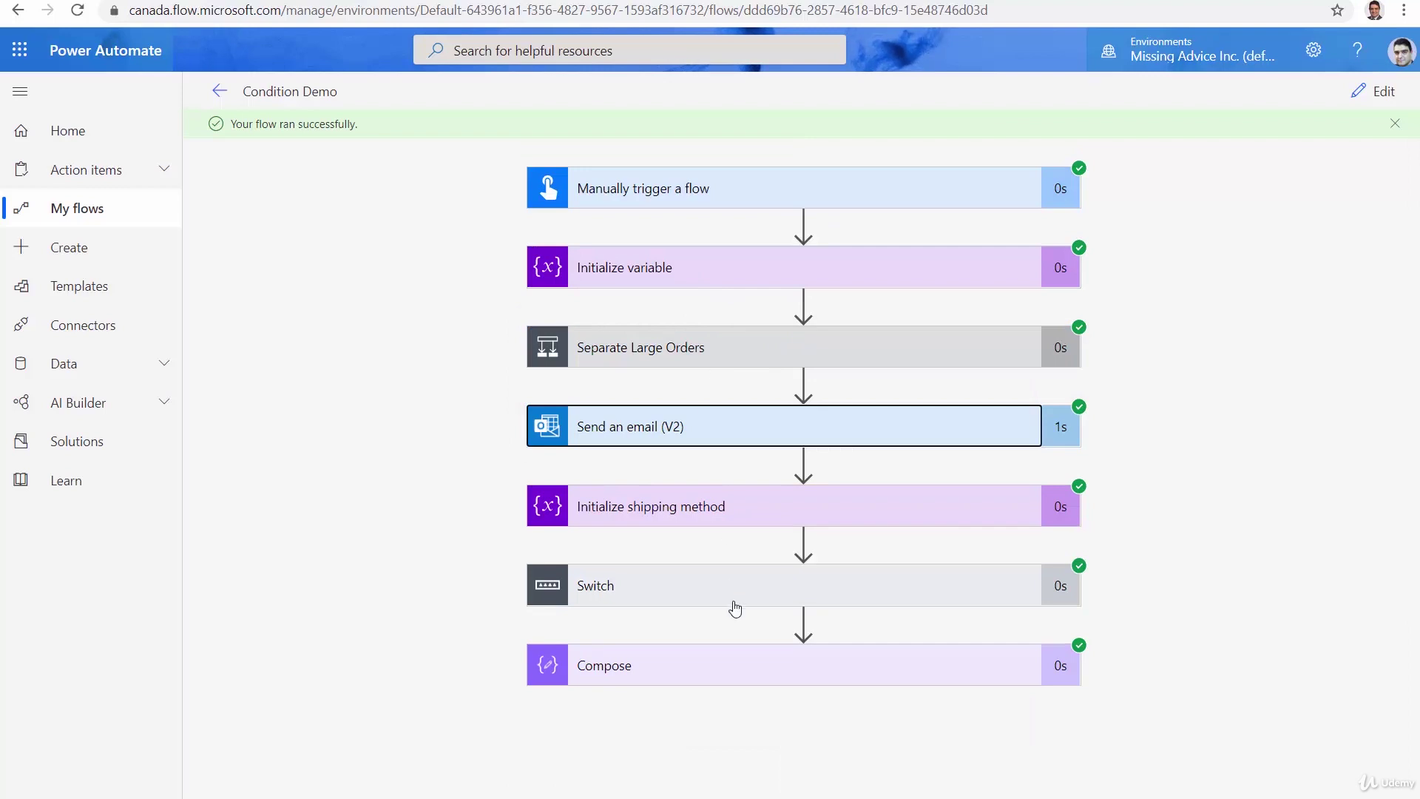
Step: Check that the Switch received Health and the Compose output is DHL
click(679, 677)
scroll(1214, 634, down, 3)
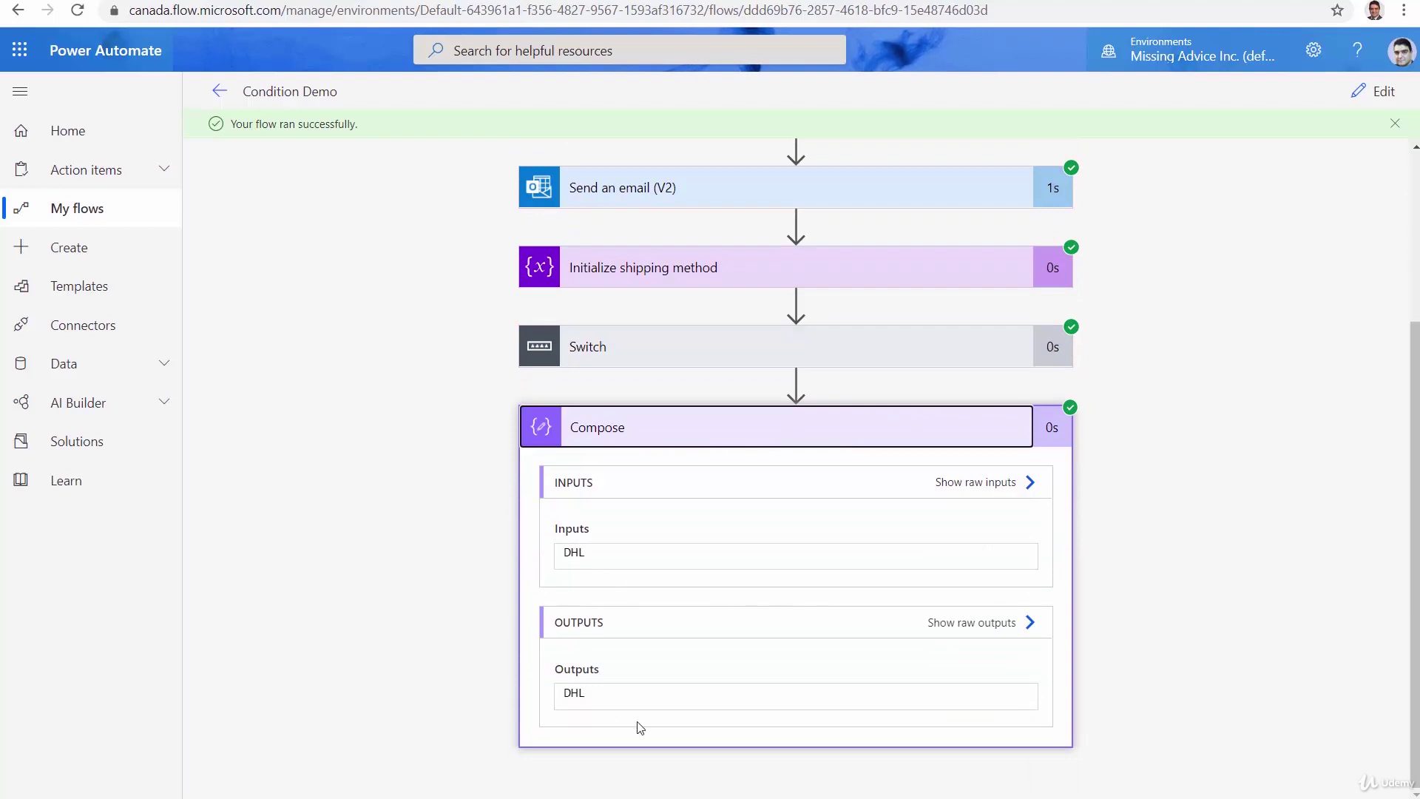
click(858, 368)
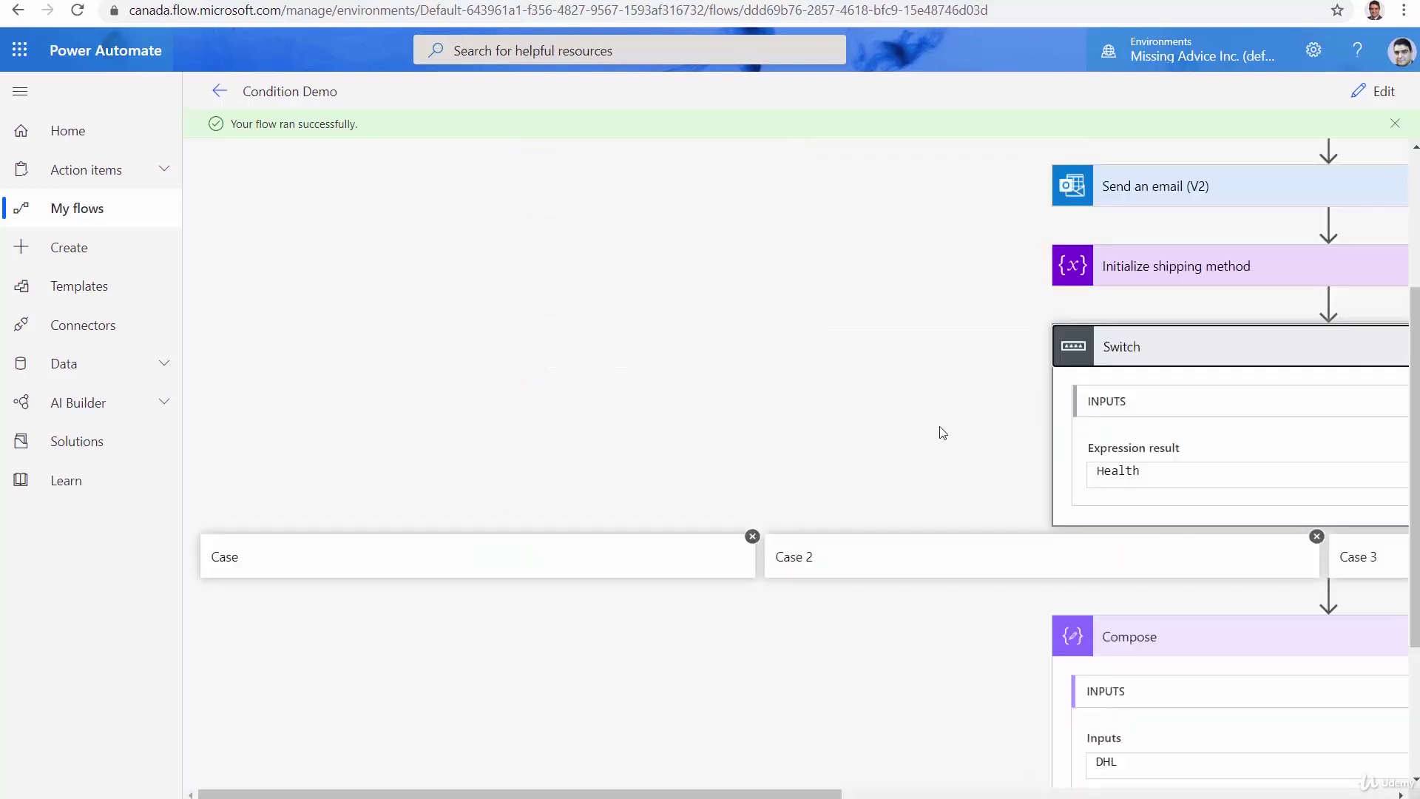
drag(751, 794, 357, 607)
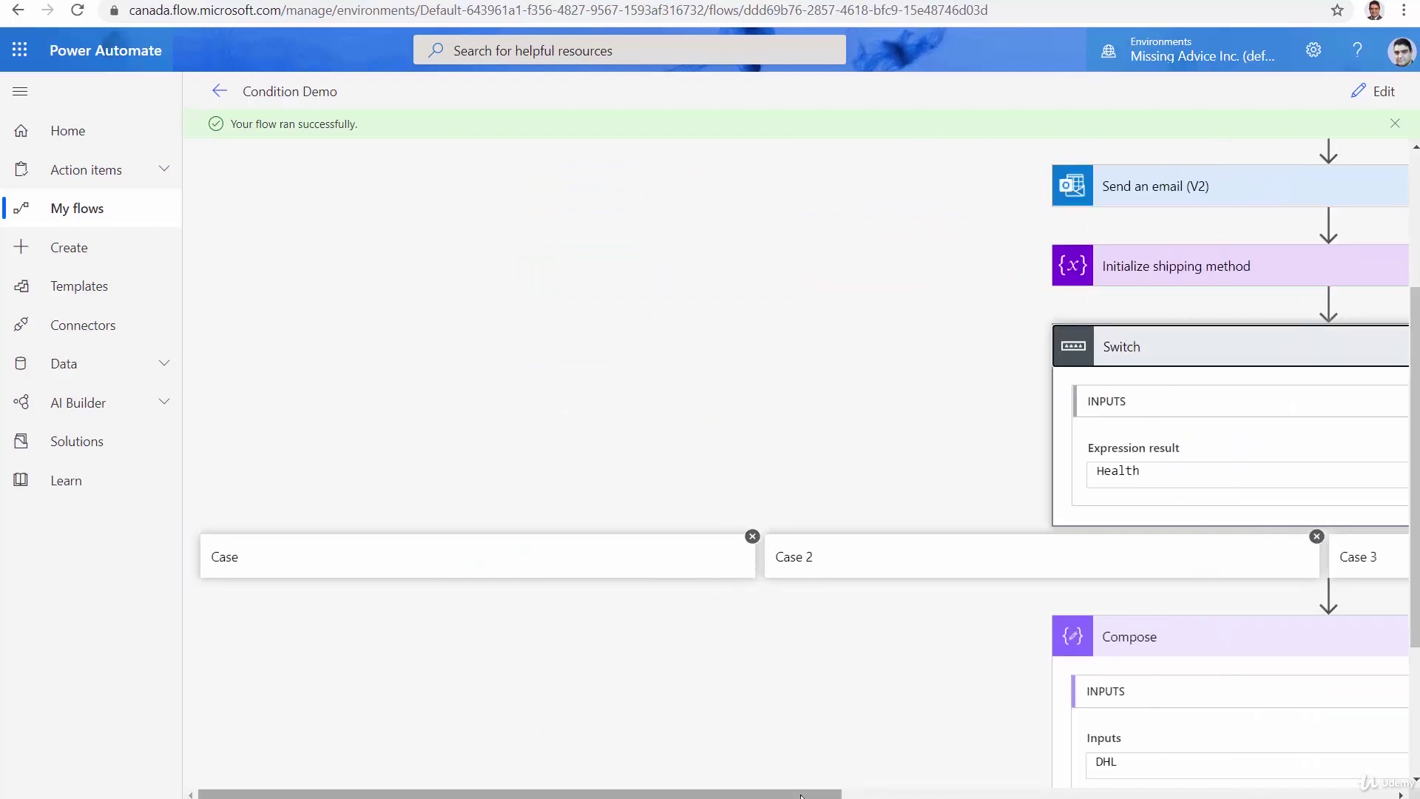
drag(806, 794, 1033, 793)
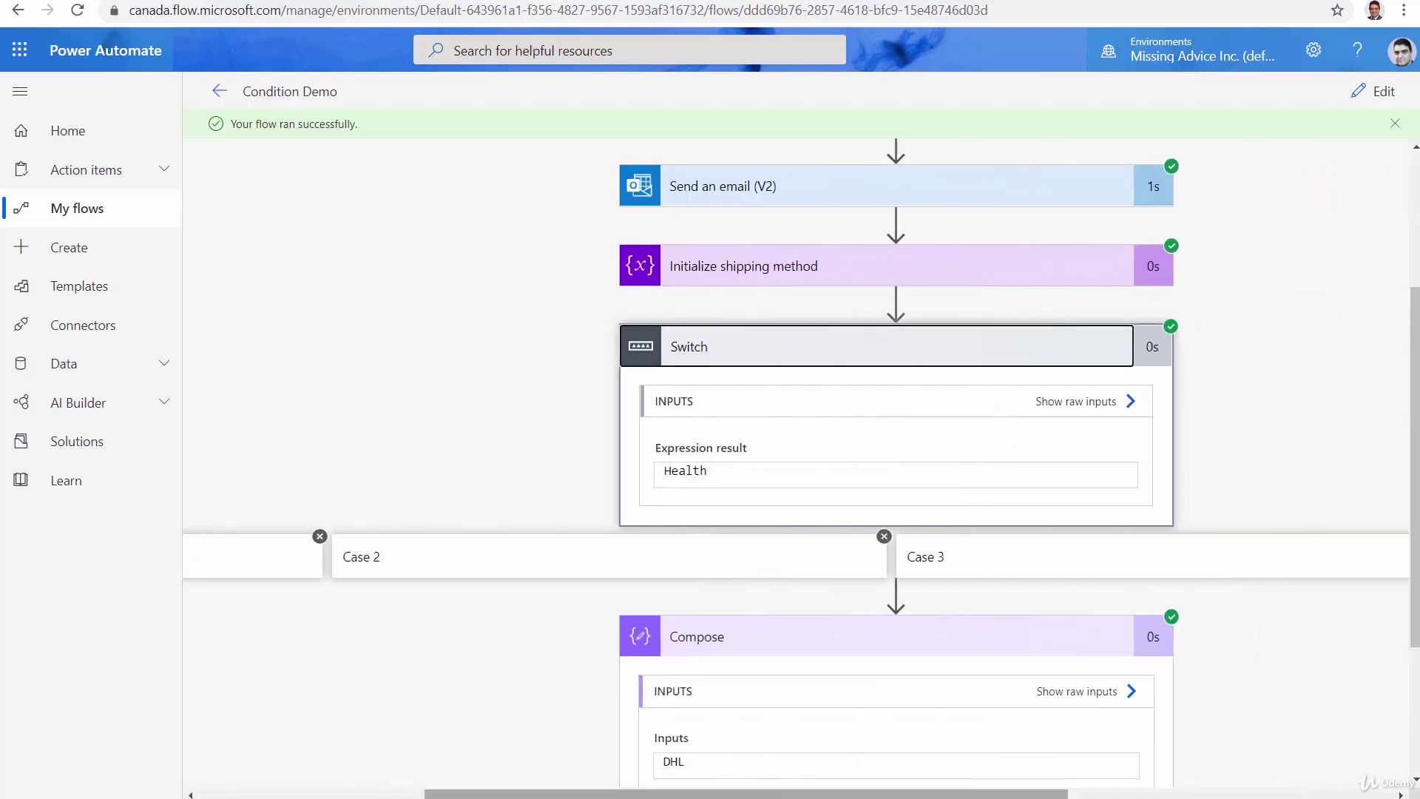
drag(814, 793, 1020, 794)
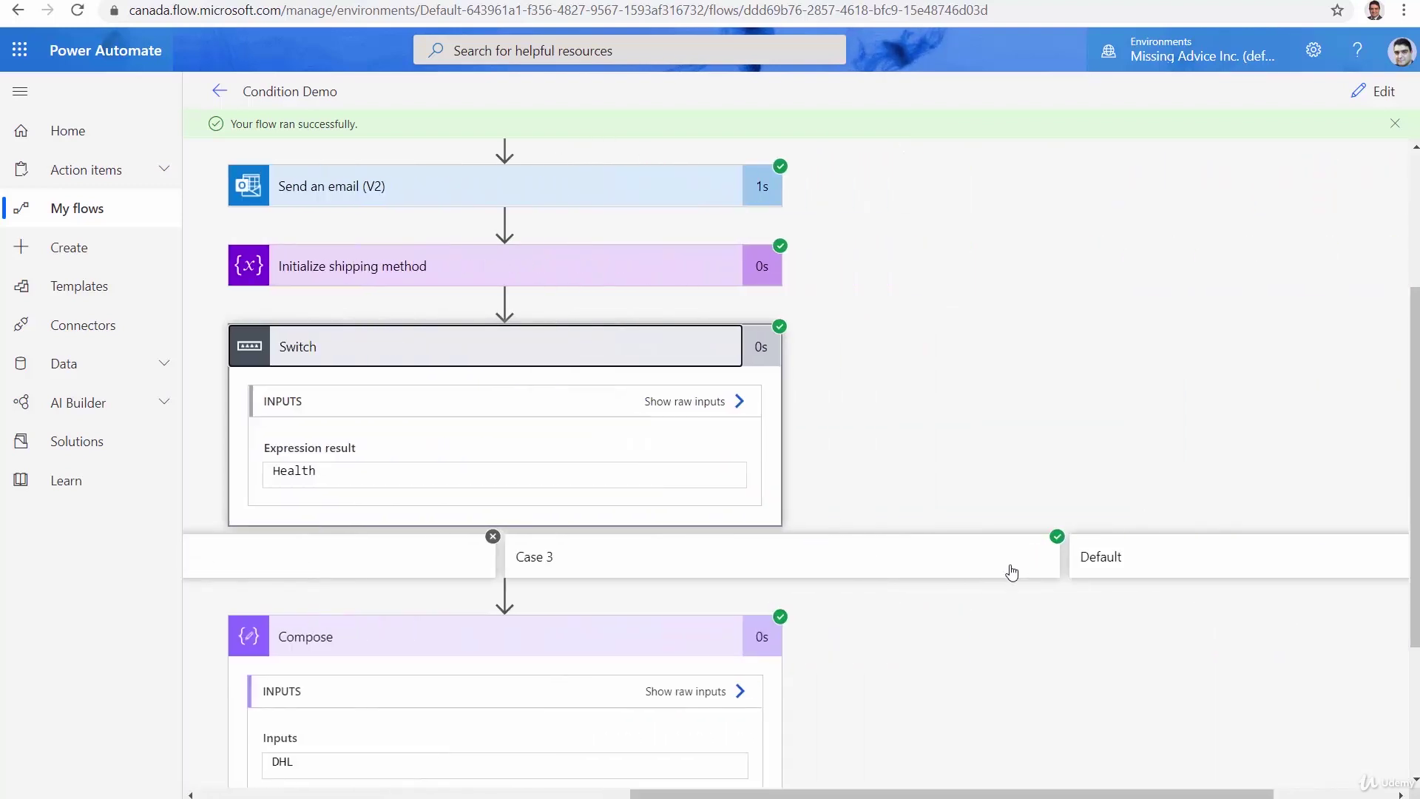
scroll(1000, 619, down, 3)
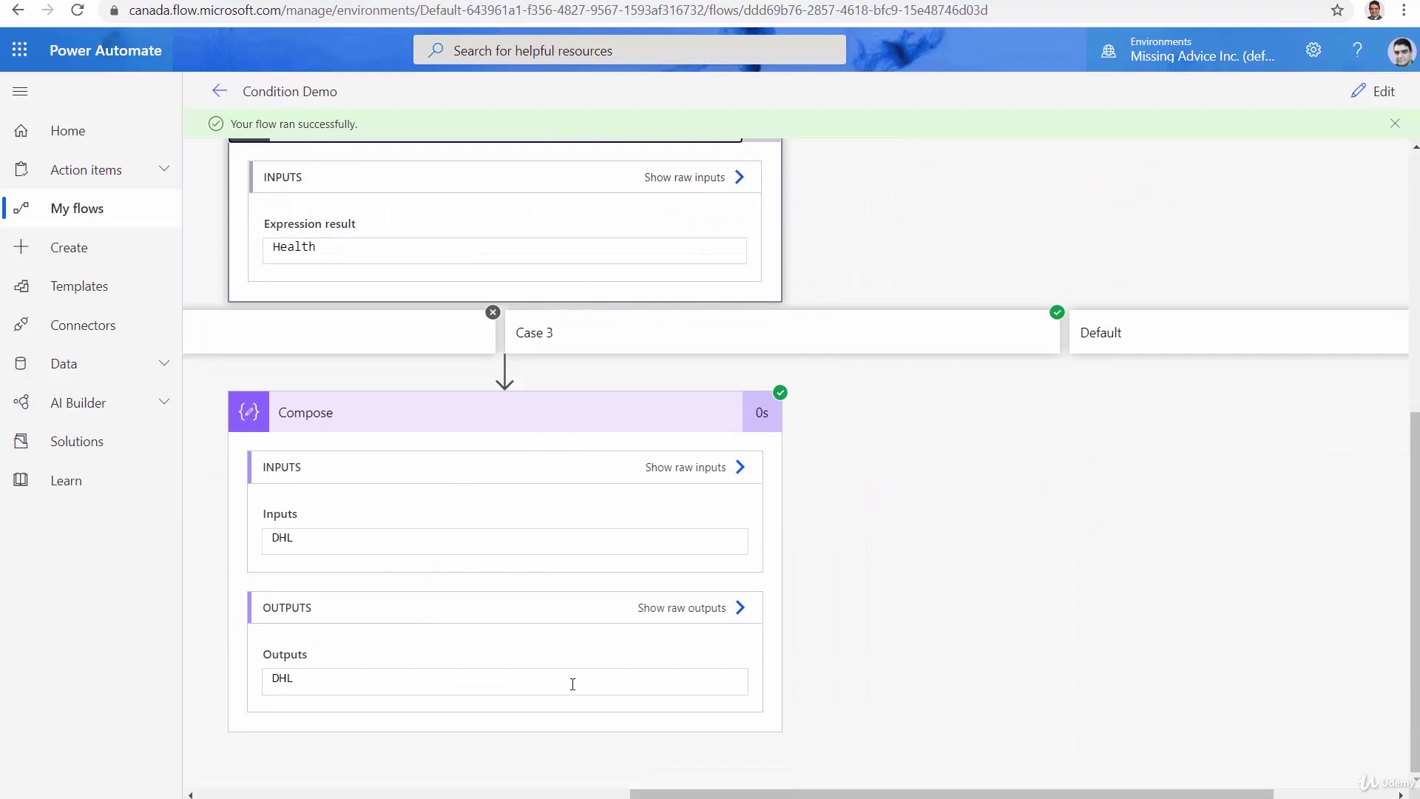
Step: Return to editing the flow and start a manual test
click(1379, 92)
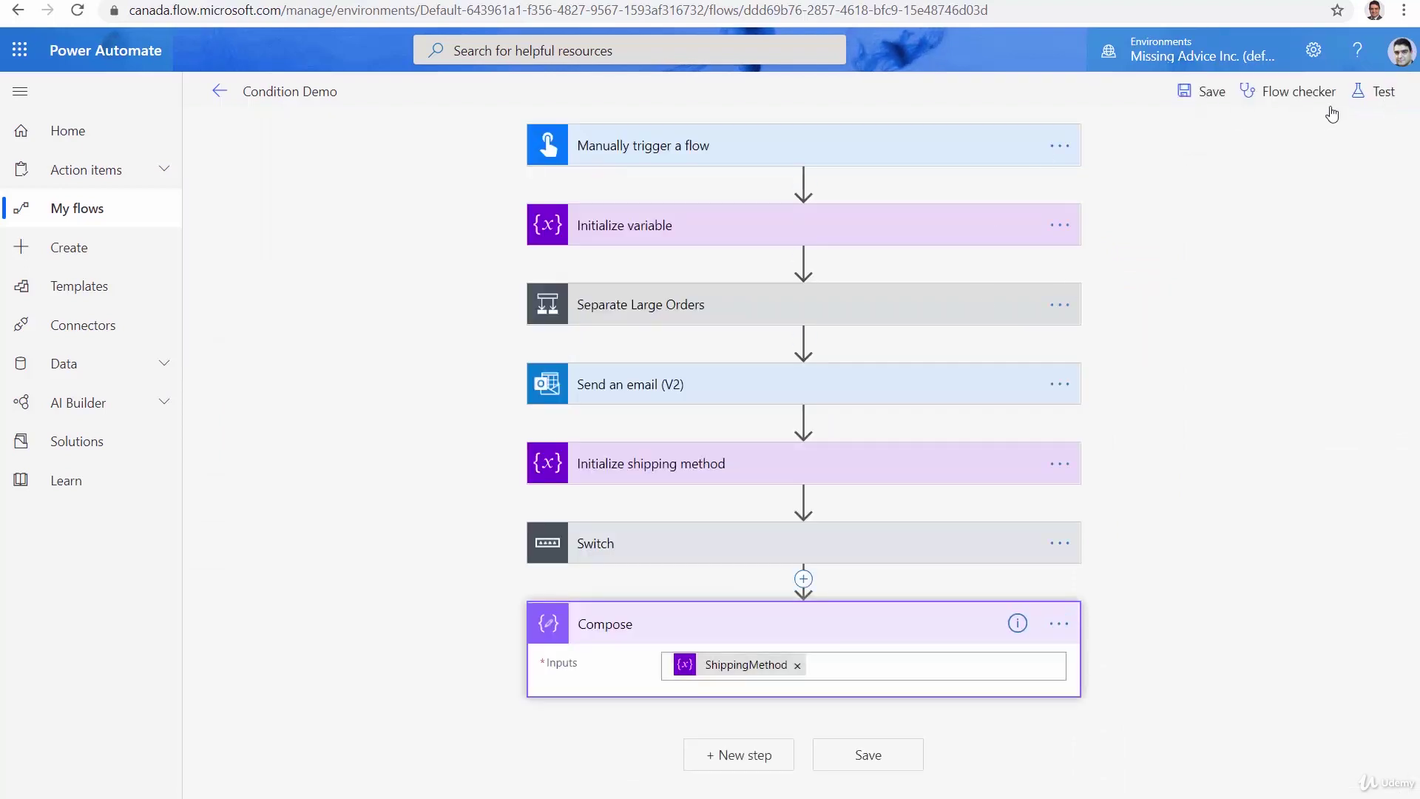
click(1376, 92)
click(1168, 222)
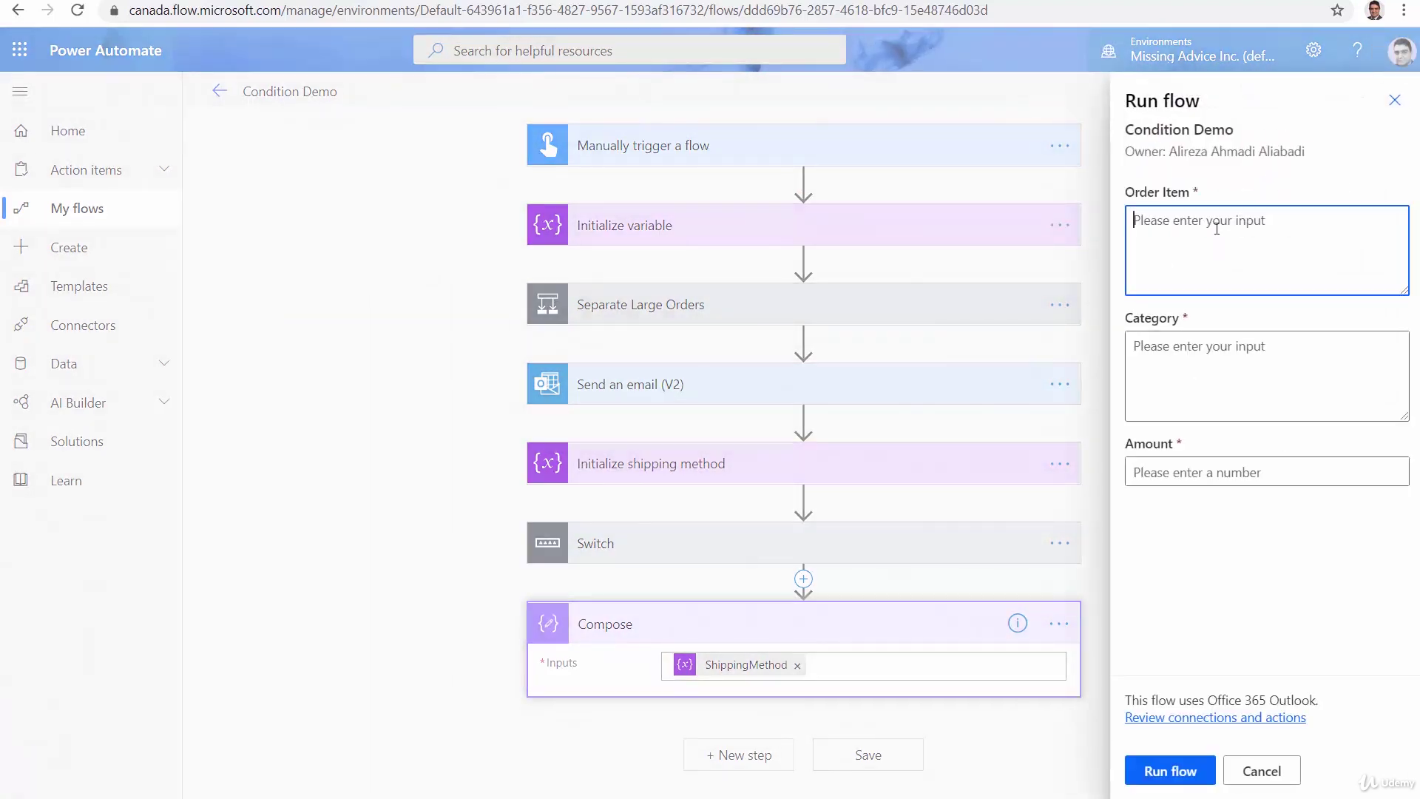
Step: Run the test with order item laptop, category Electronics and amount 1400
text(laptop)
click(1170, 361)
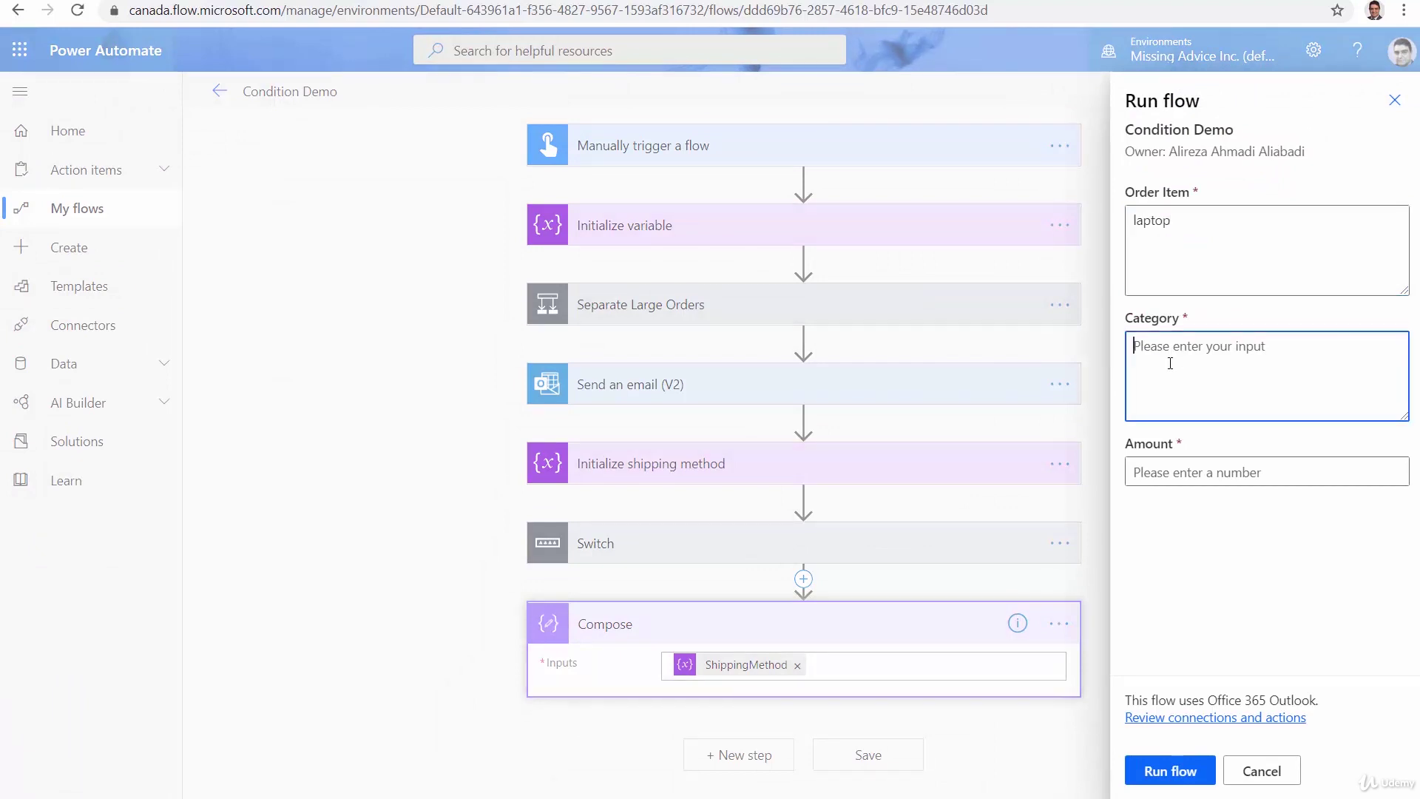
text(Electronics)
click(1222, 478)
text(1400)
click(1187, 770)
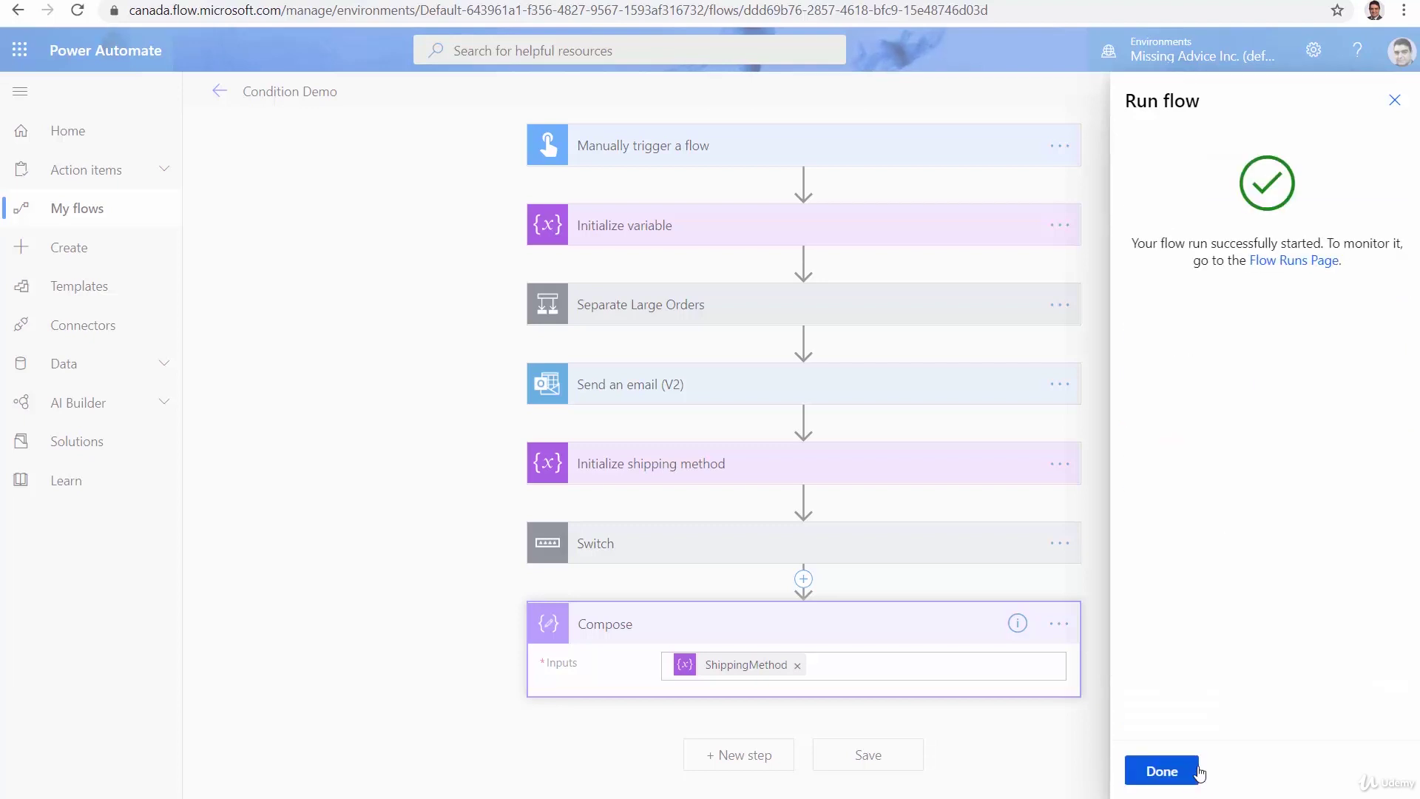
click(1193, 769)
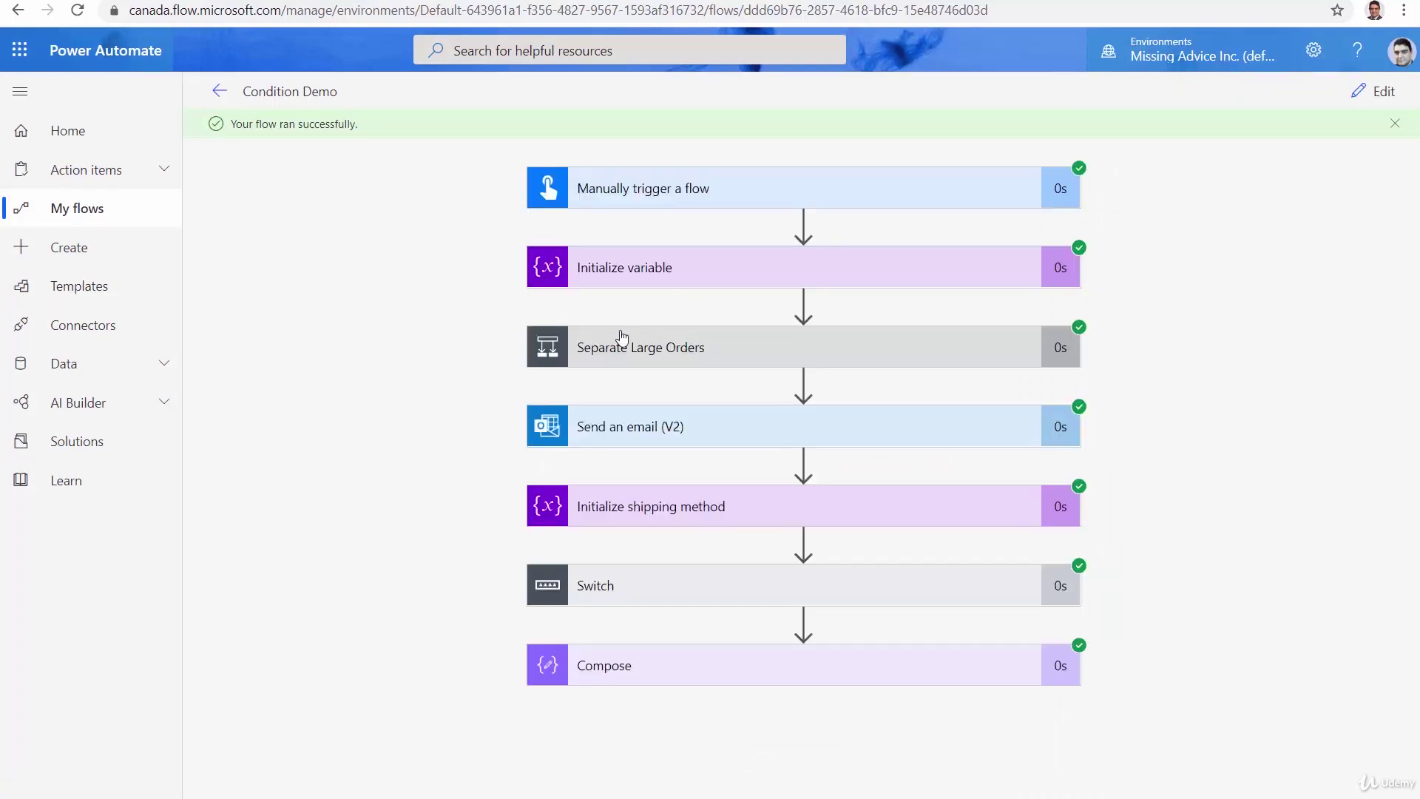
Step: Check what the Send an email (V2) step sent in the laptop run
click(716, 435)
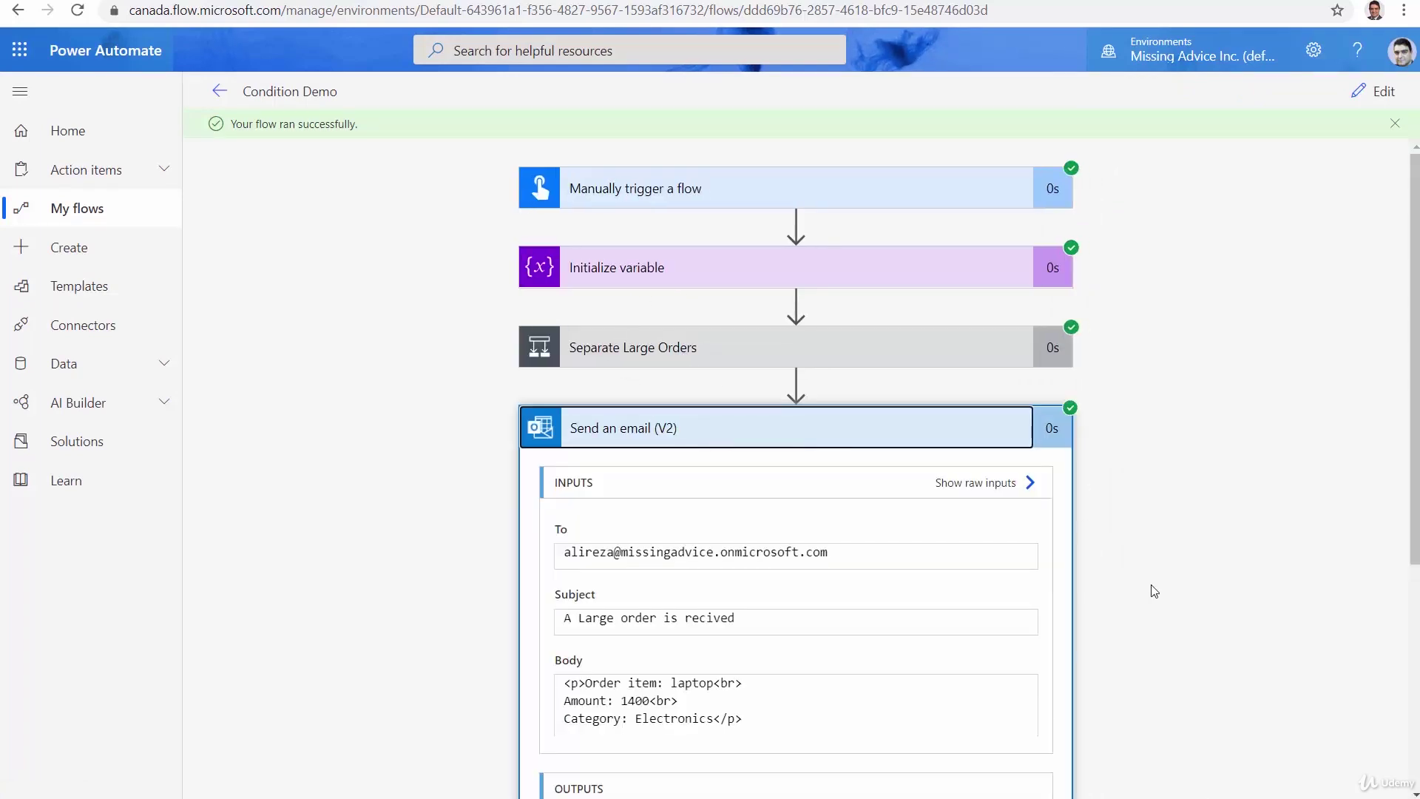
scroll(1132, 590, down, 2)
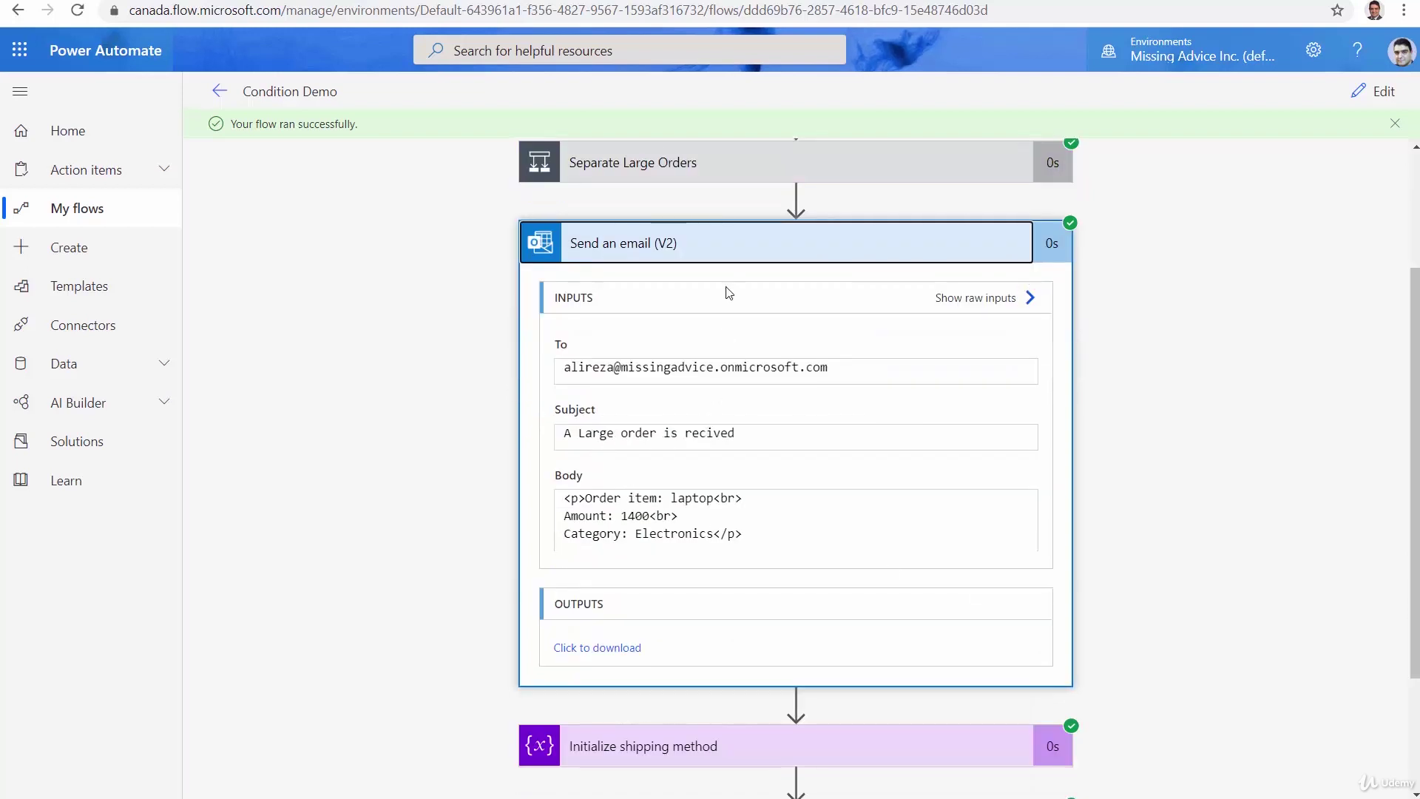
click(777, 242)
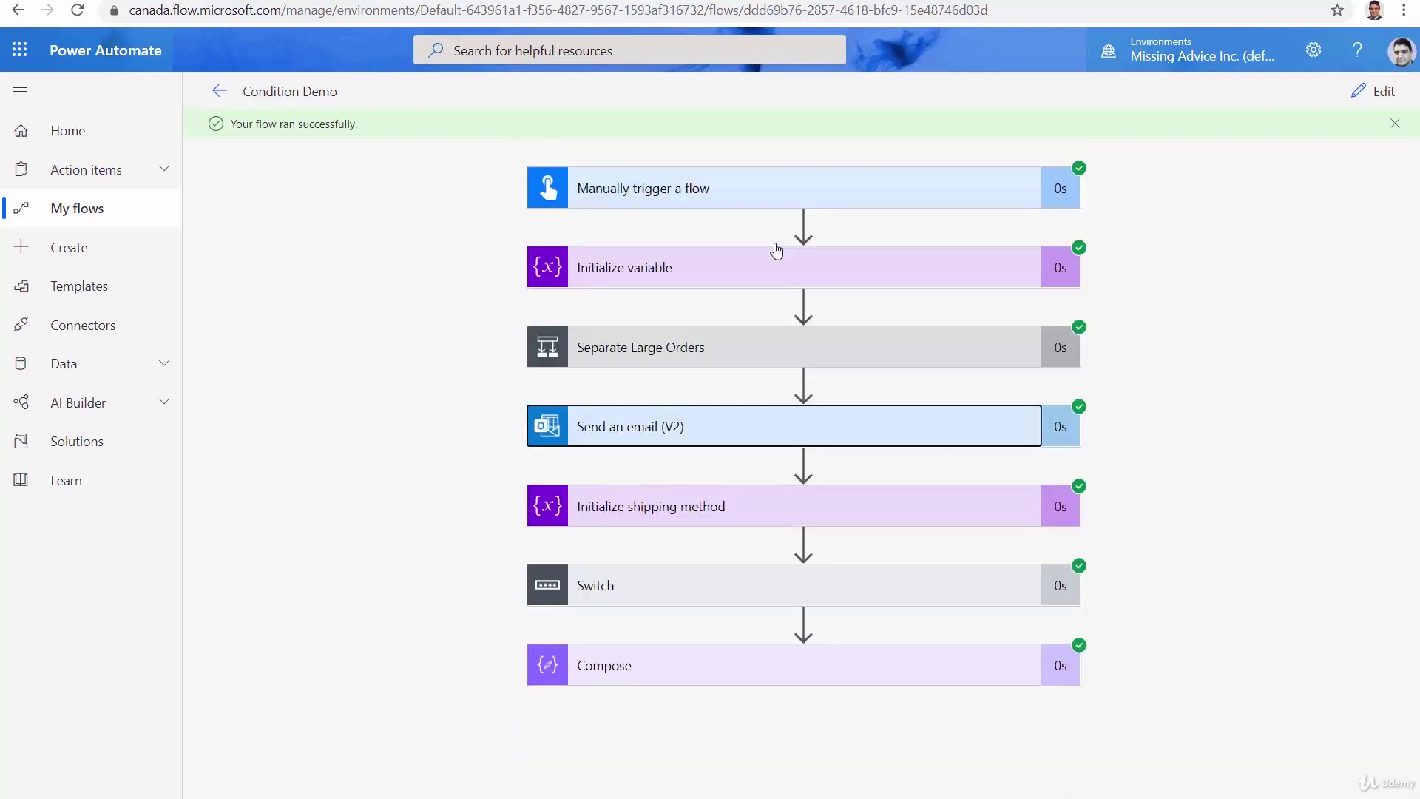
Step: Confirm the Switch evaluated Electronics, ran Set expediated shipping, and Compose output Expediated
click(789, 585)
scroll(899, 662, down, 2)
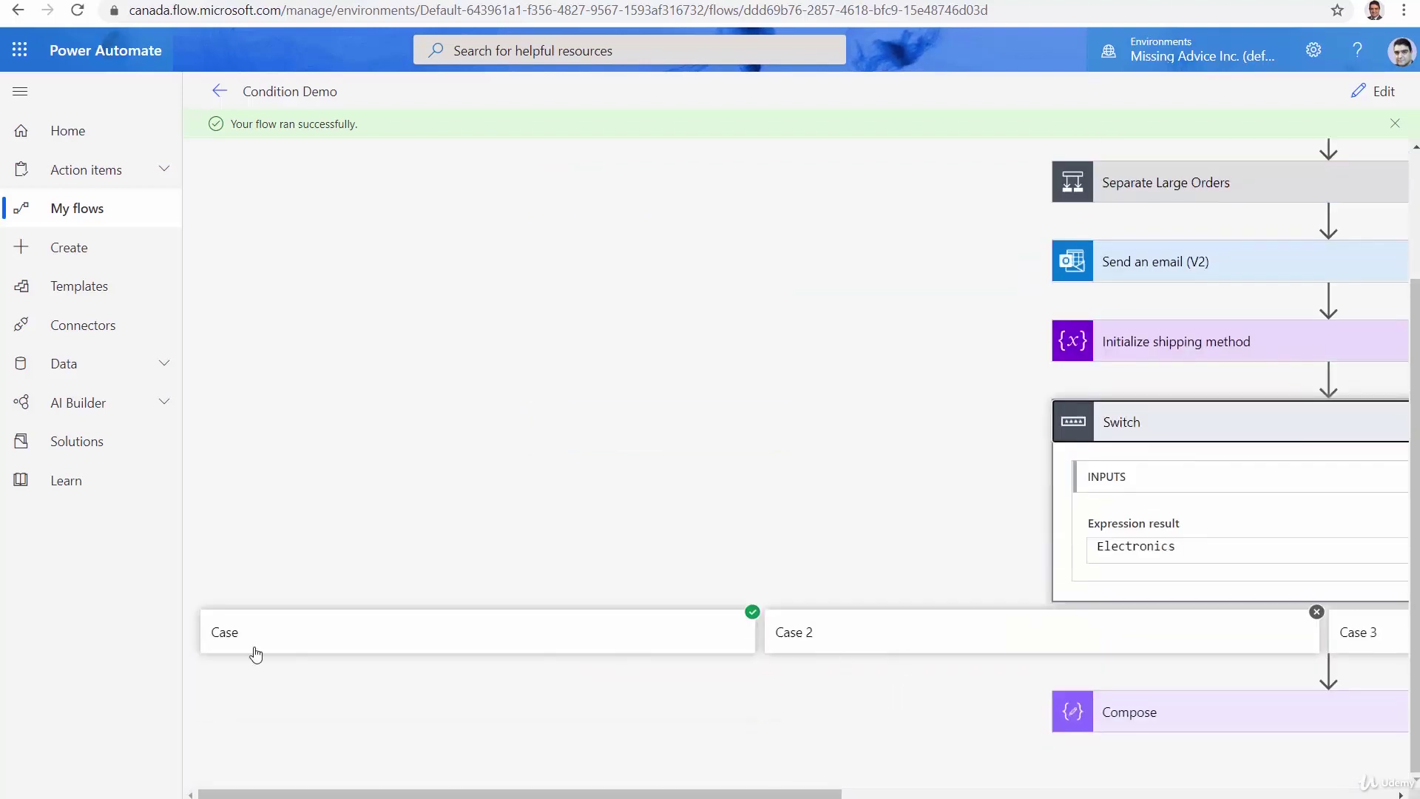
click(331, 640)
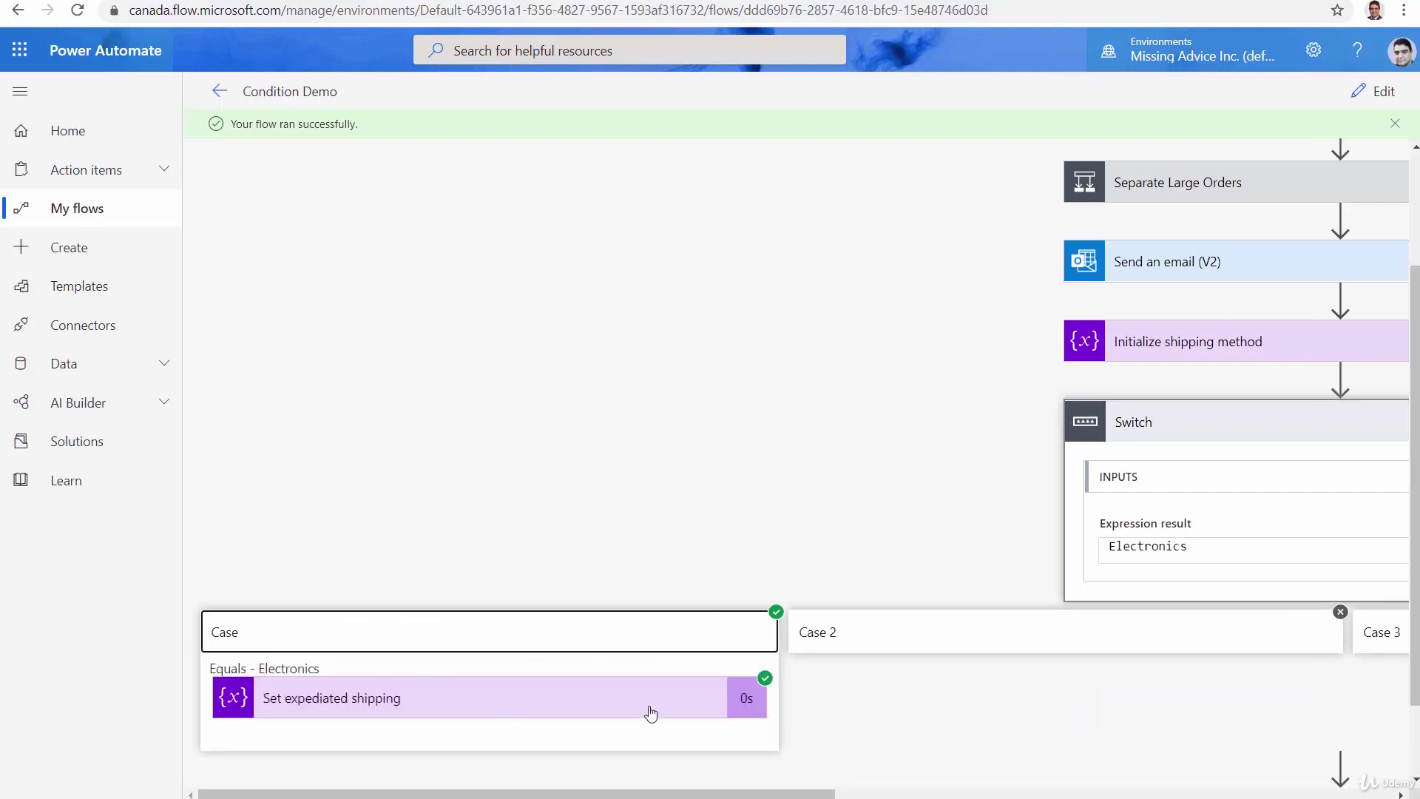
scroll(988, 702, down, 1)
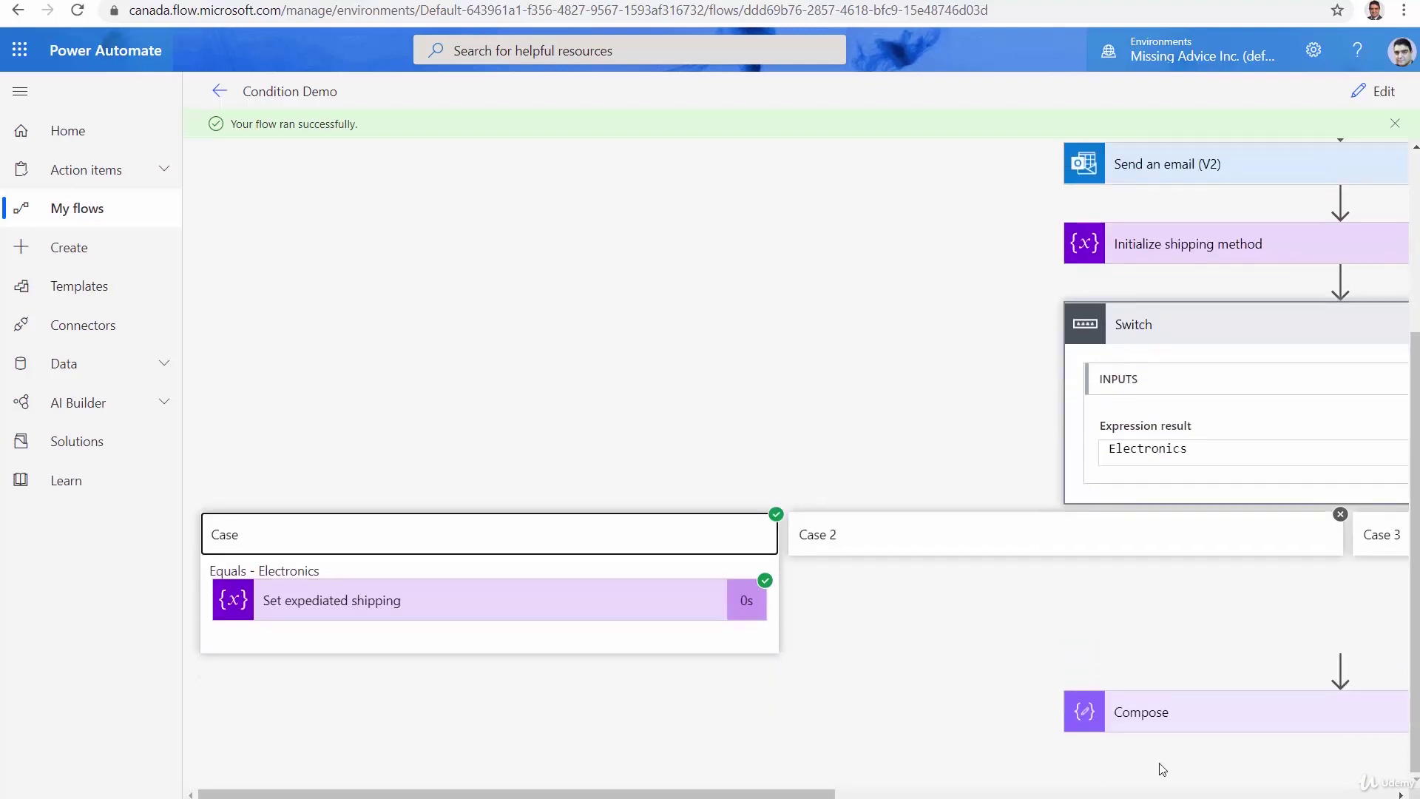
click(1280, 724)
scroll(1004, 731, down, 3)
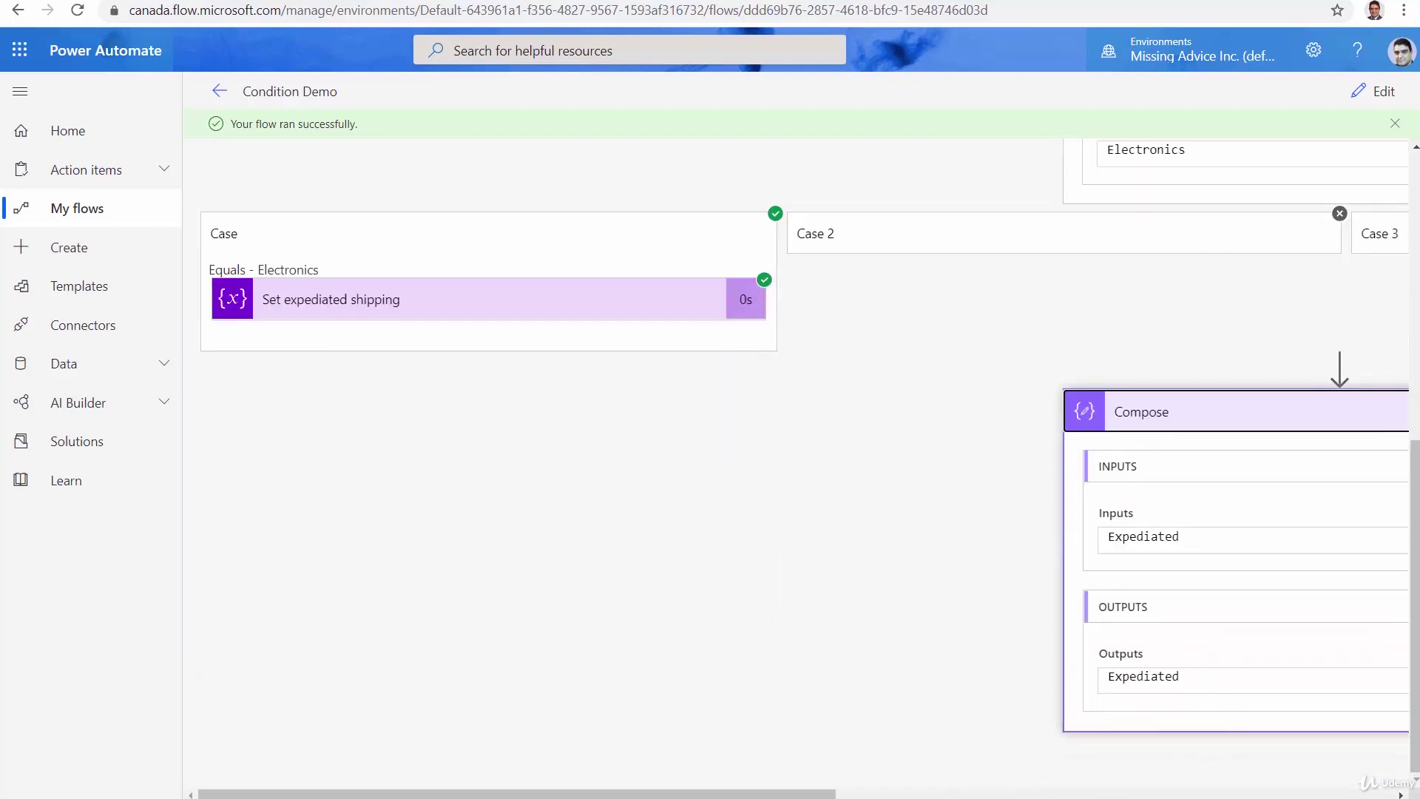
scroll(843, 701, right, 4)
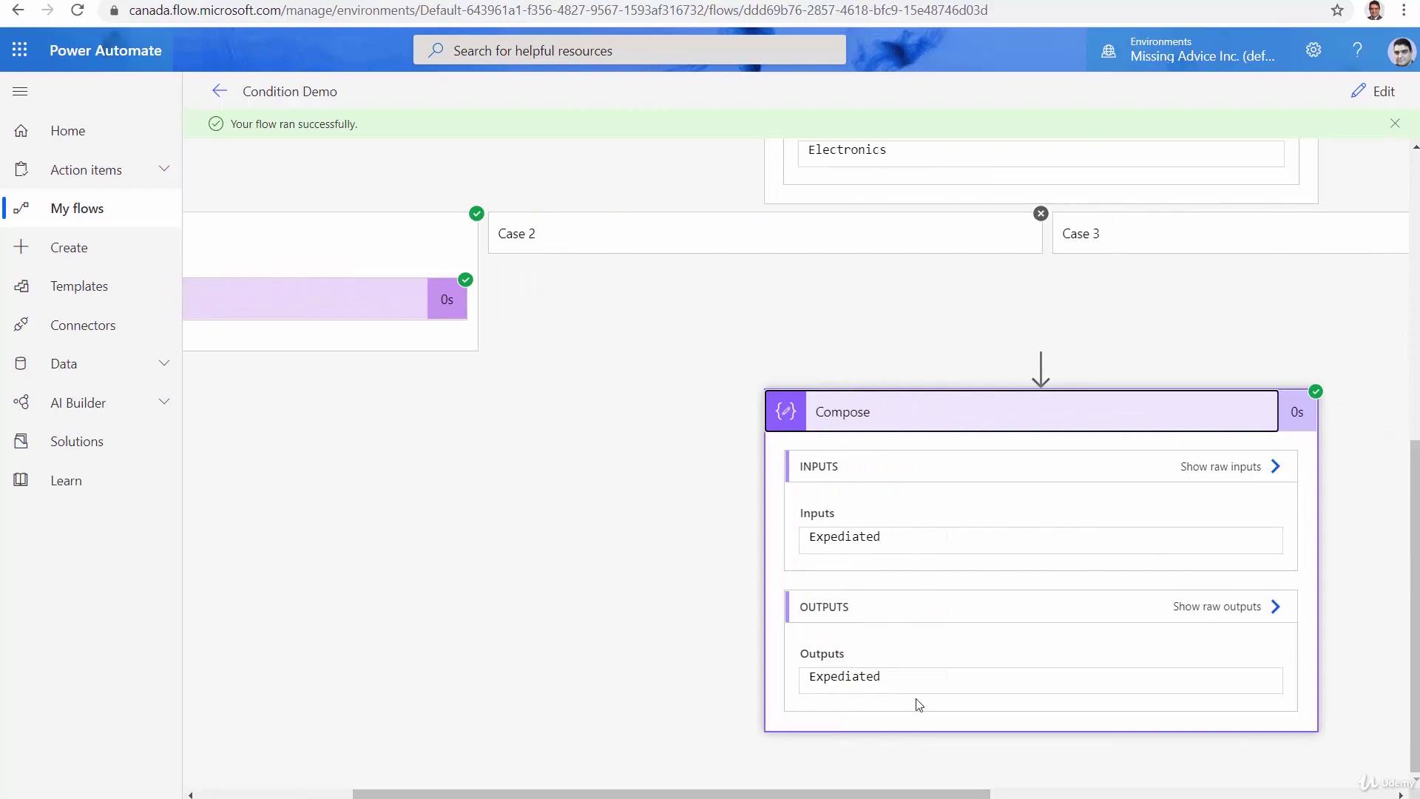